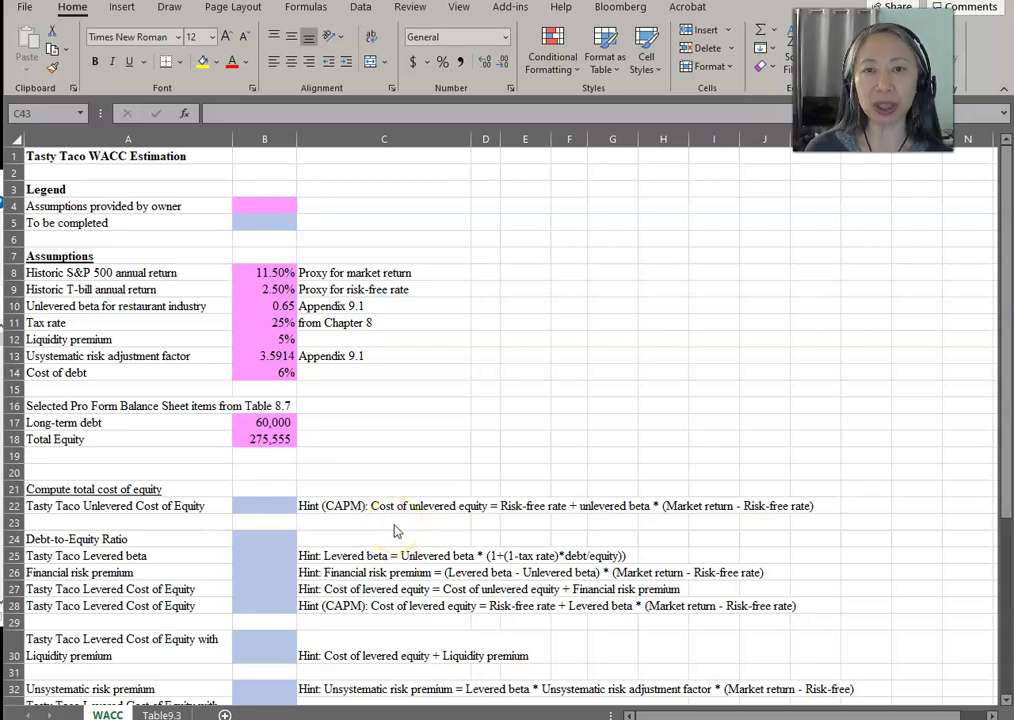
- Compute the Unlevered Cost of Equity in B22 with the CAPM formula =B9+B10*(B8-B9)
left_click(268, 502)
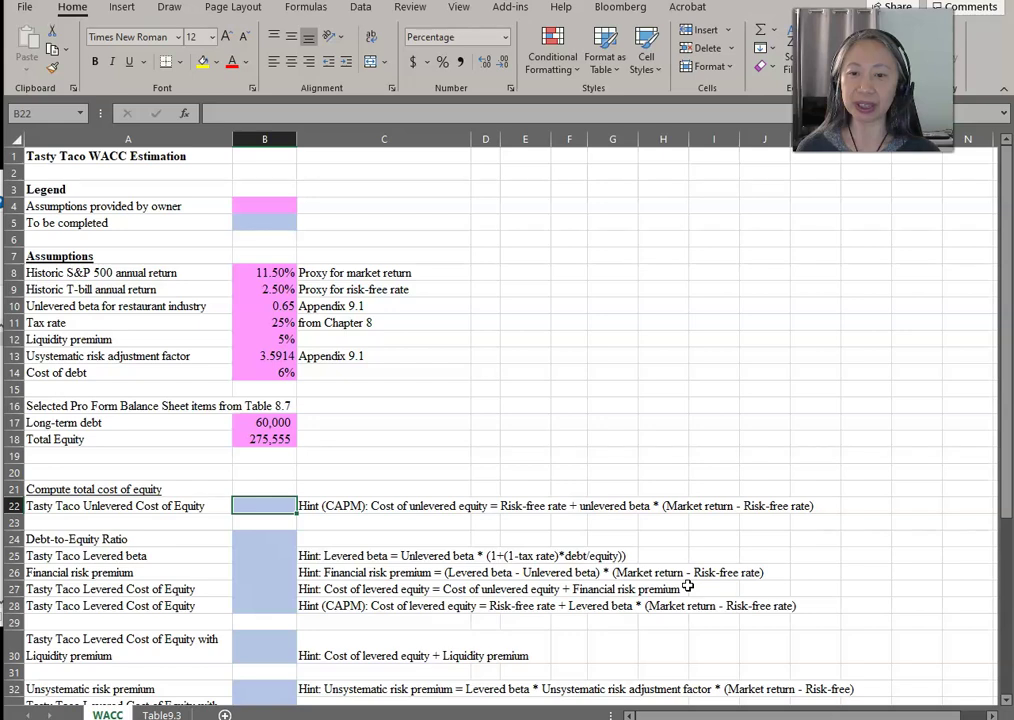
type("=")
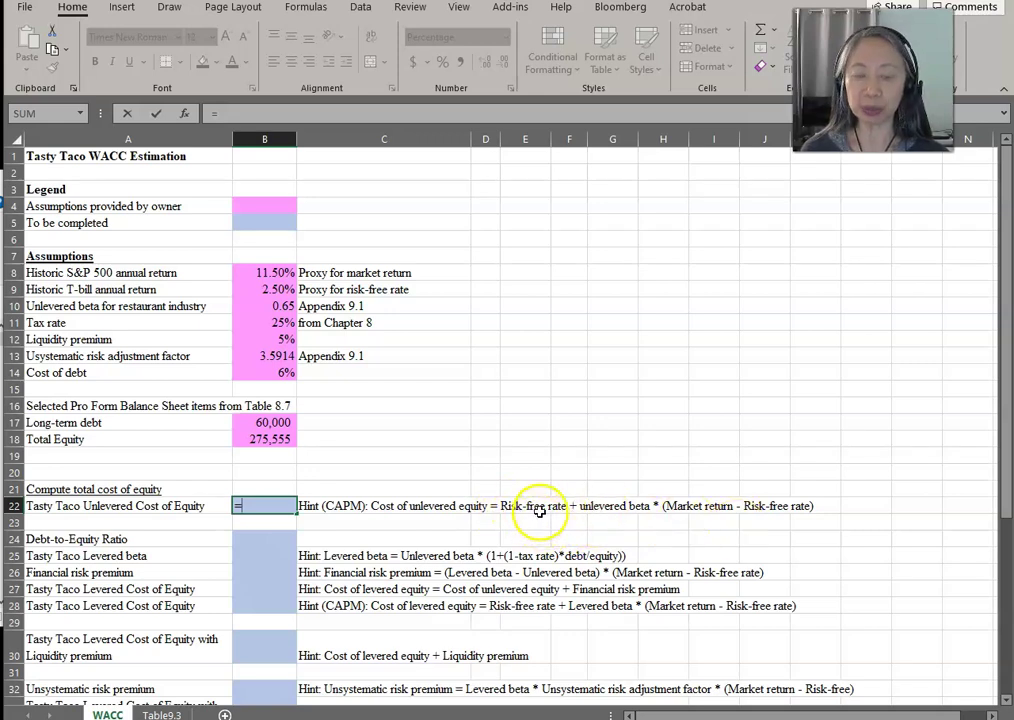
left_click(263, 290)
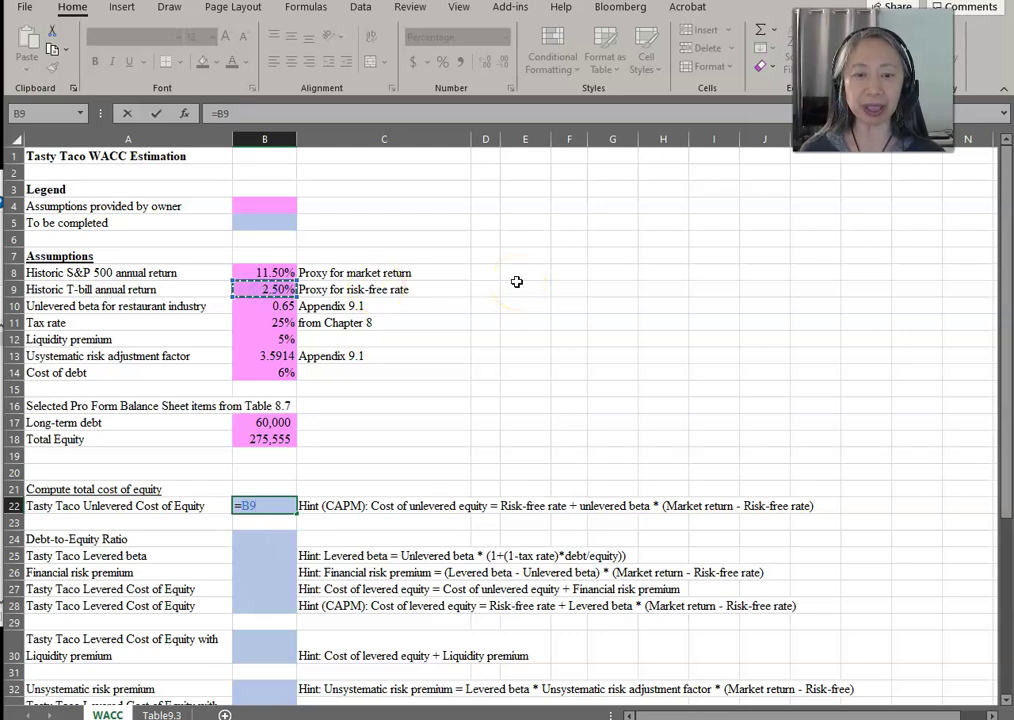
type("+")
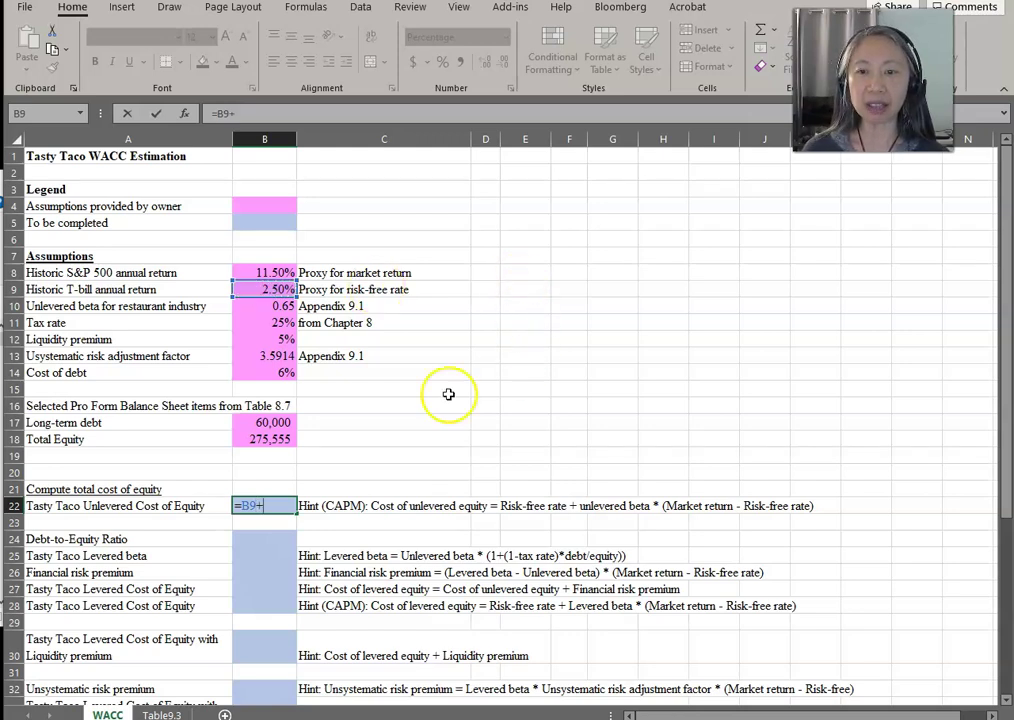
left_click(263, 309)
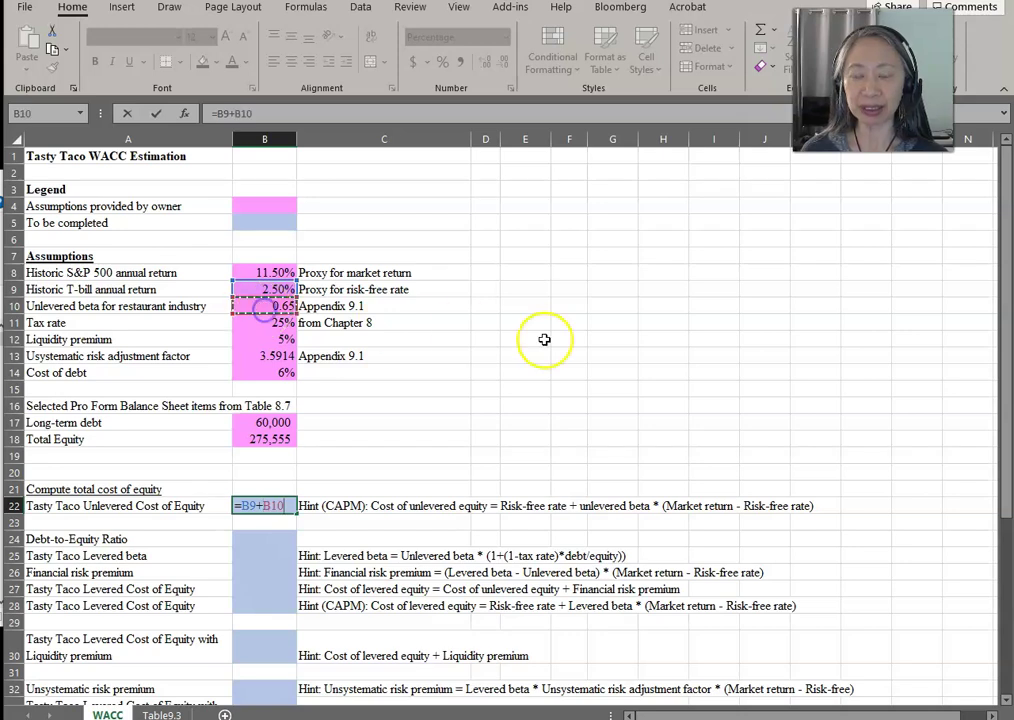
type("*(")
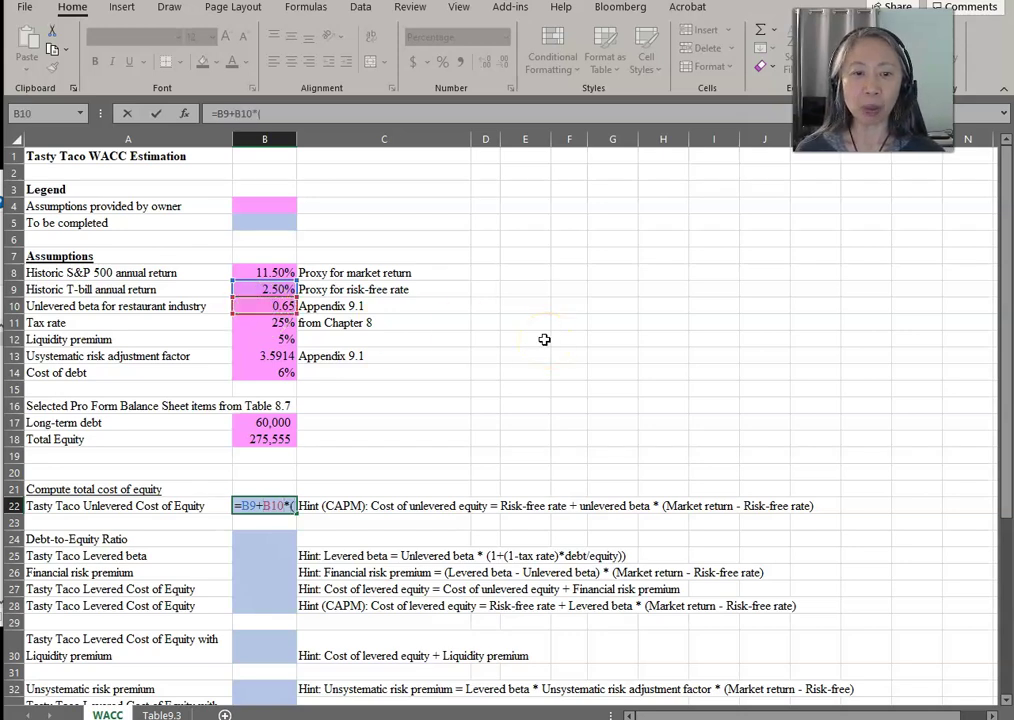
left_click(268, 272)
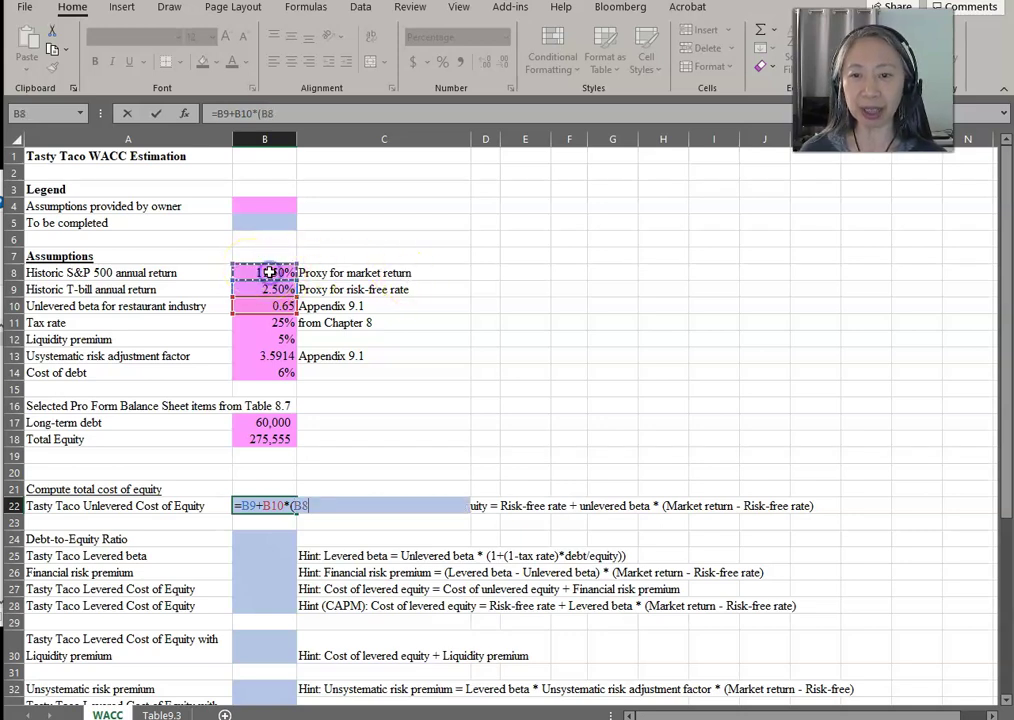
type("-")
left_click(264, 286)
type(")")
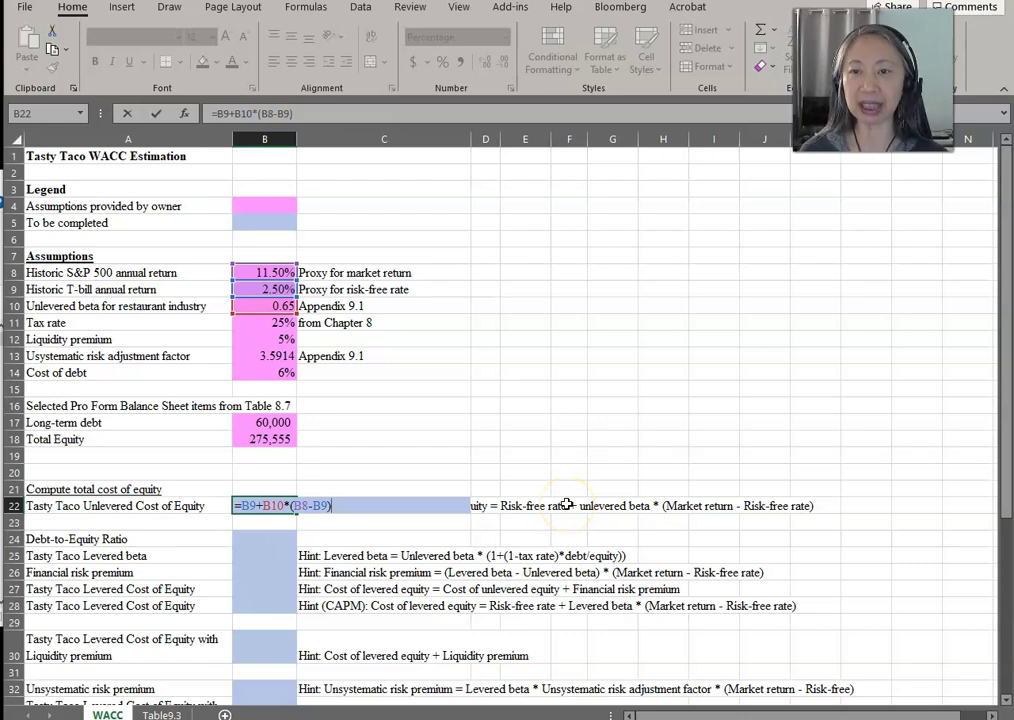
key("Return")
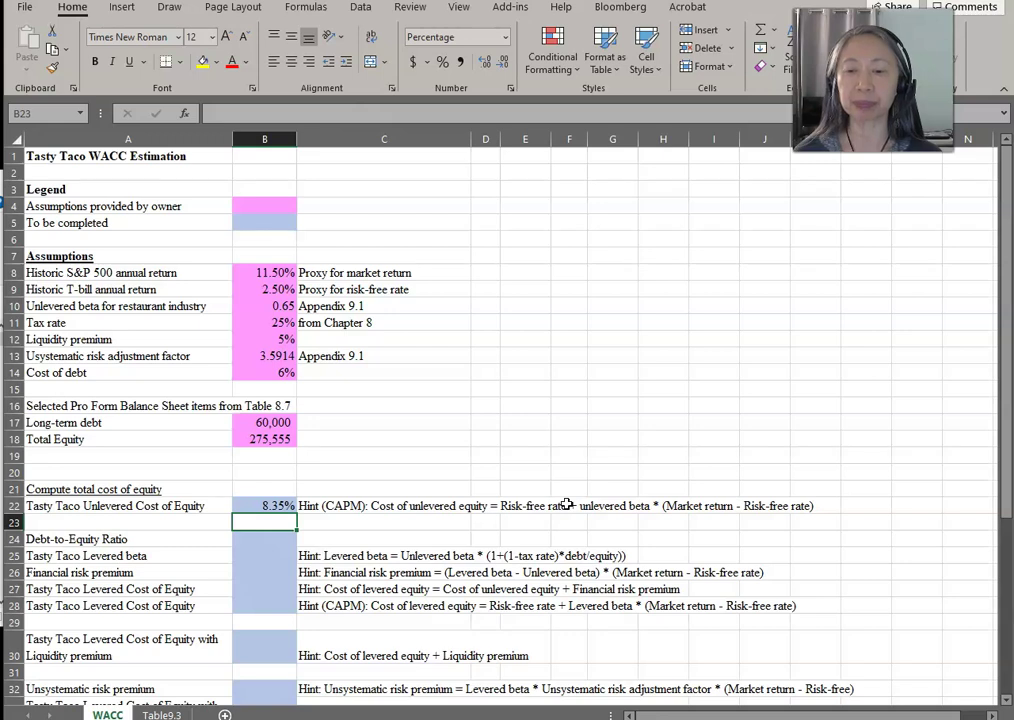
left_click(272, 504)
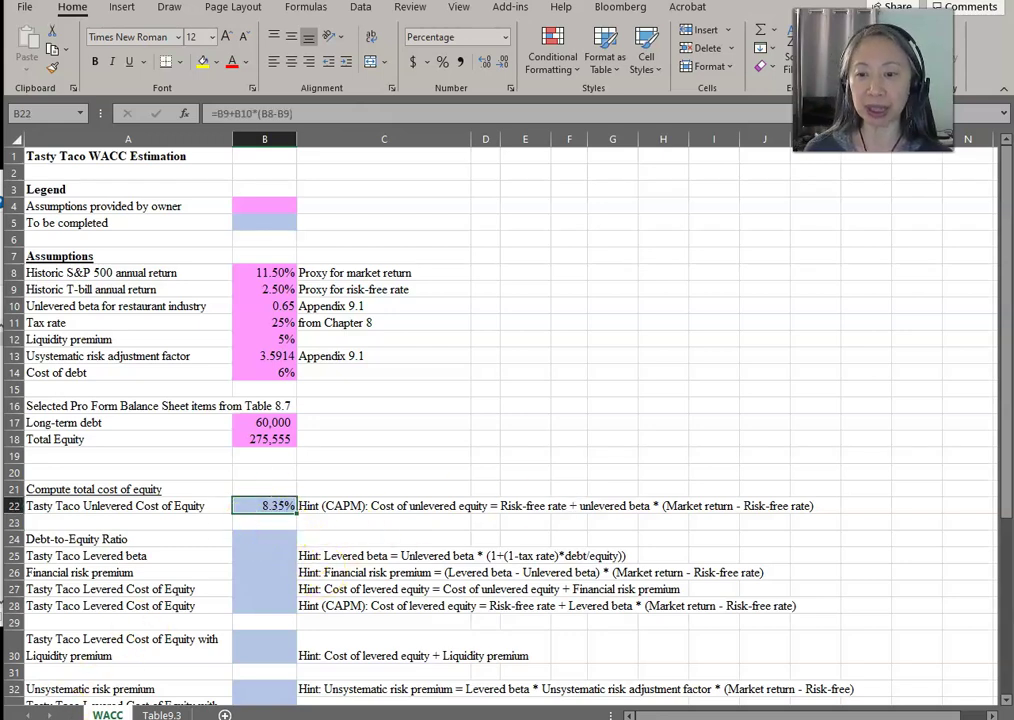
- Calculate the Debt-to-Equity Ratio in B24 by dividing long-term debt by total equity, =B17/B18
scroll(355, 540, "down", 2)
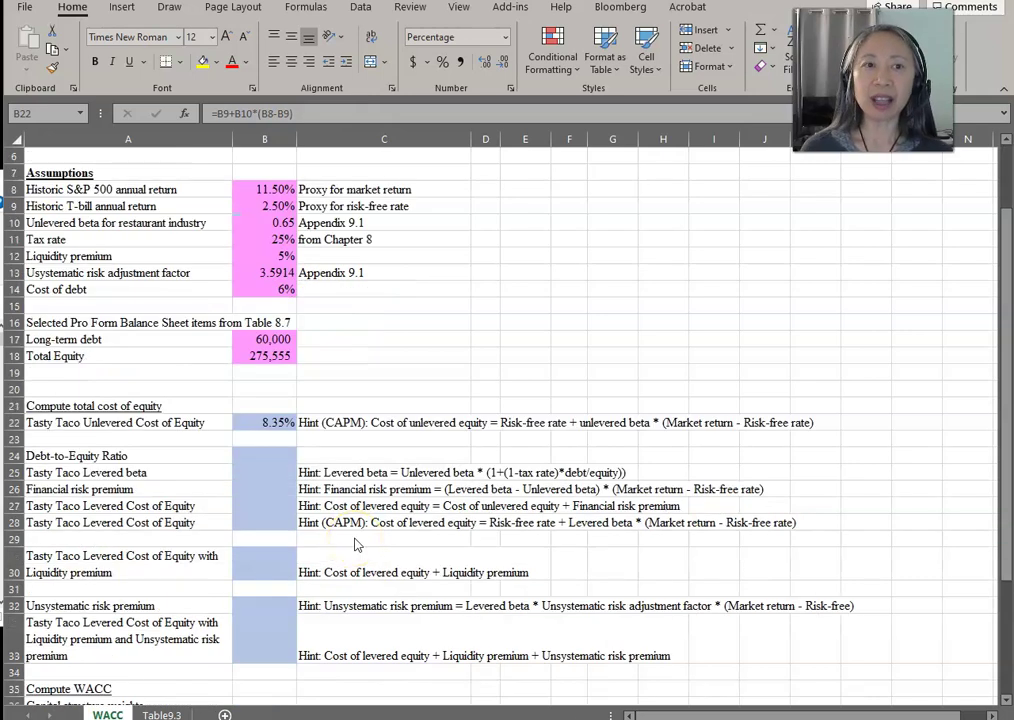
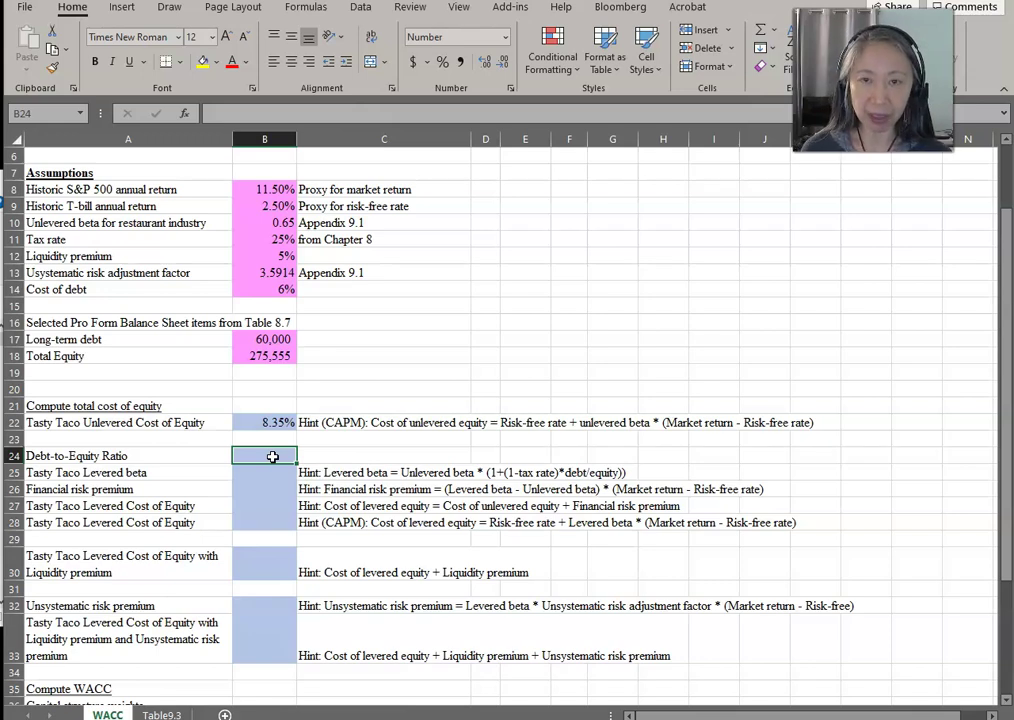
type("=")
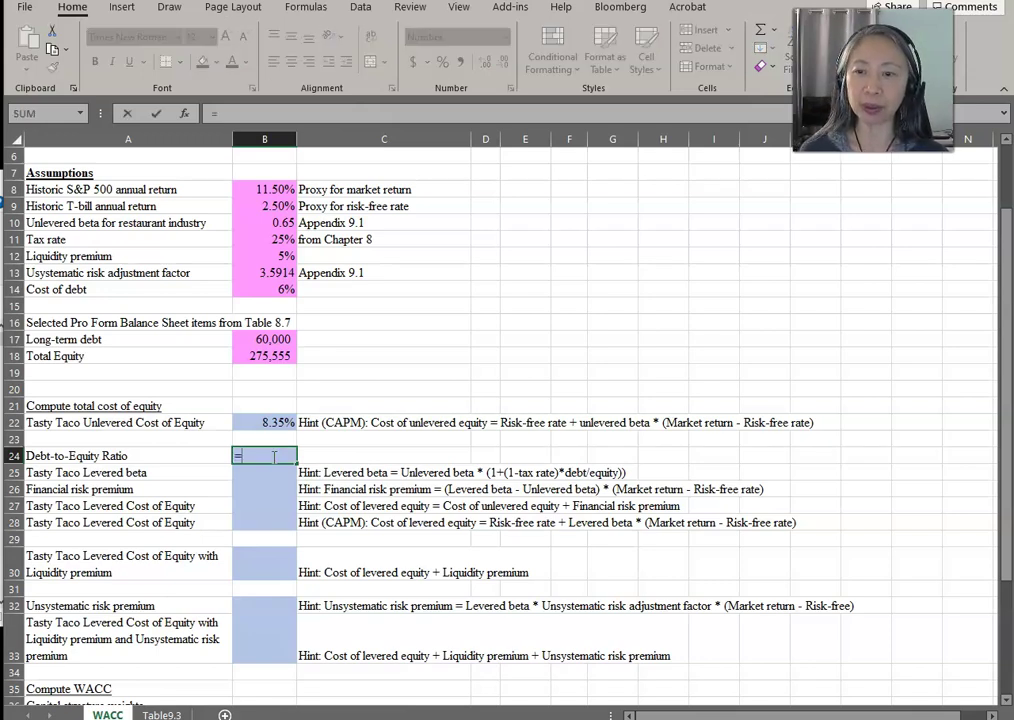
left_click(268, 341)
type("/")
left_click(258, 356)
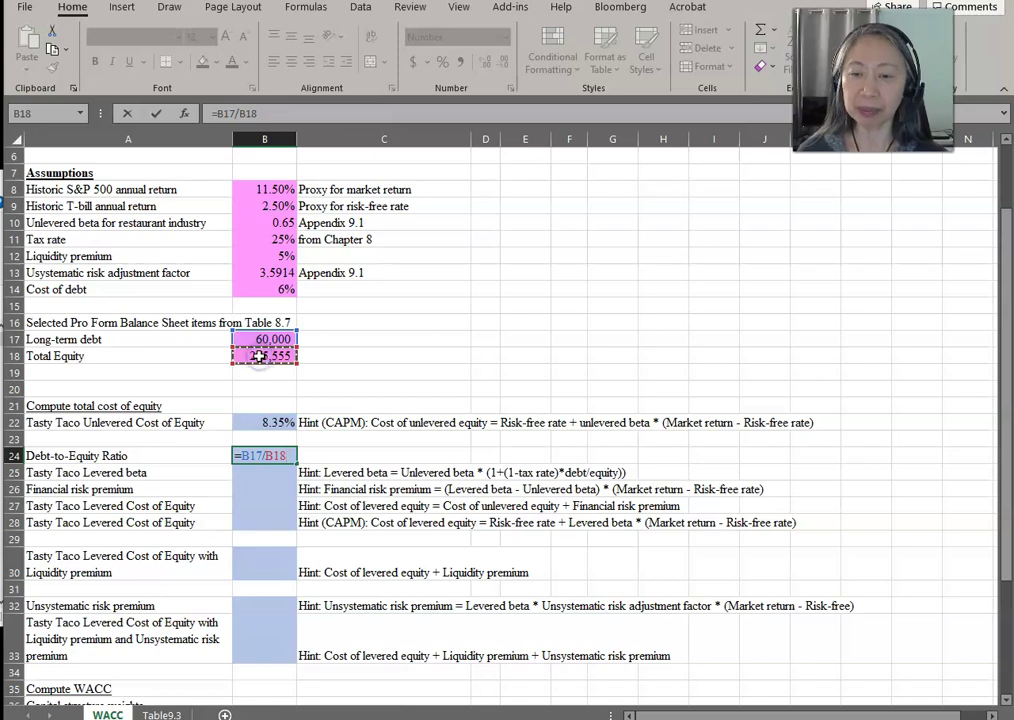
key("Return")
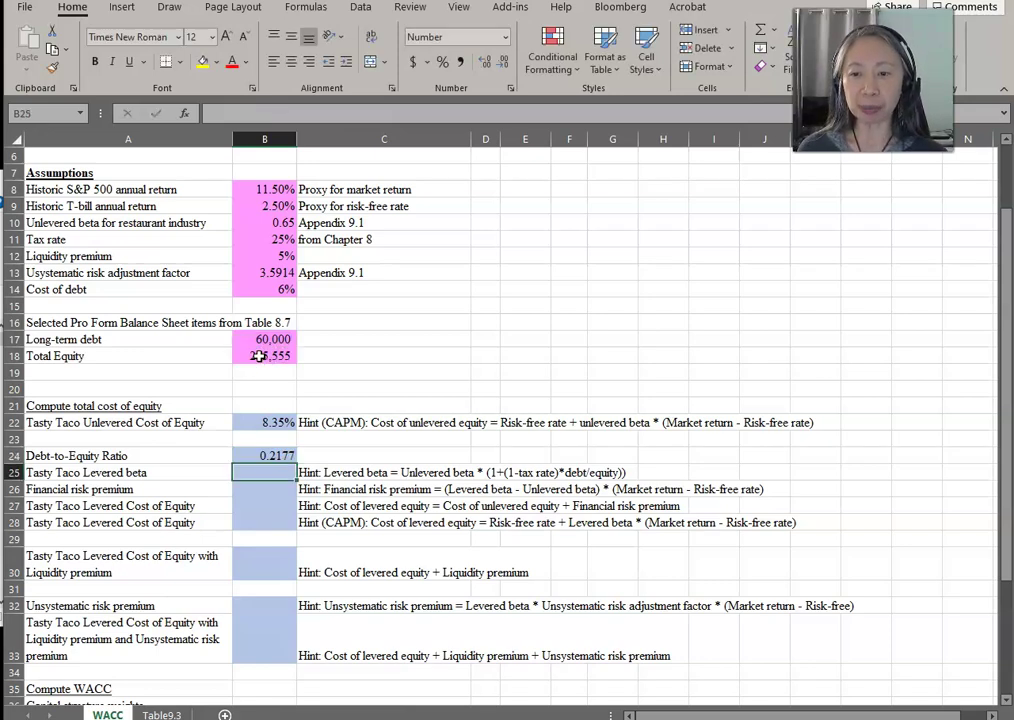
- Compute the Levered beta in B25 from unlevered beta, tax rate and debt-to-equity ratio with =B10*(1+(1-B11)*B24)
type("=")
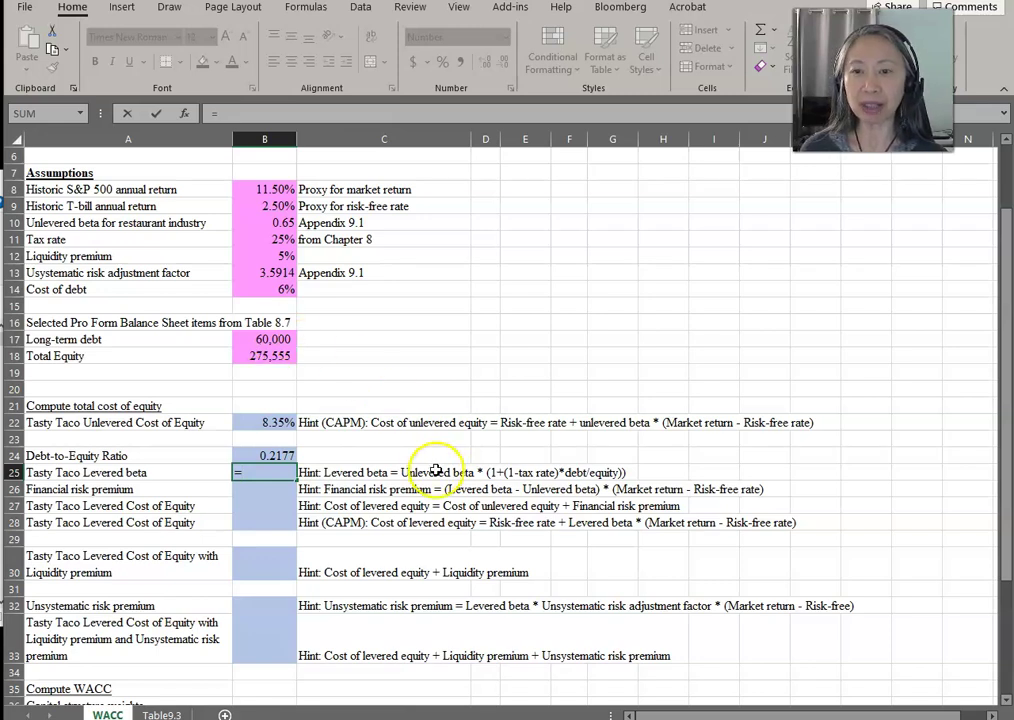
left_click(277, 224)
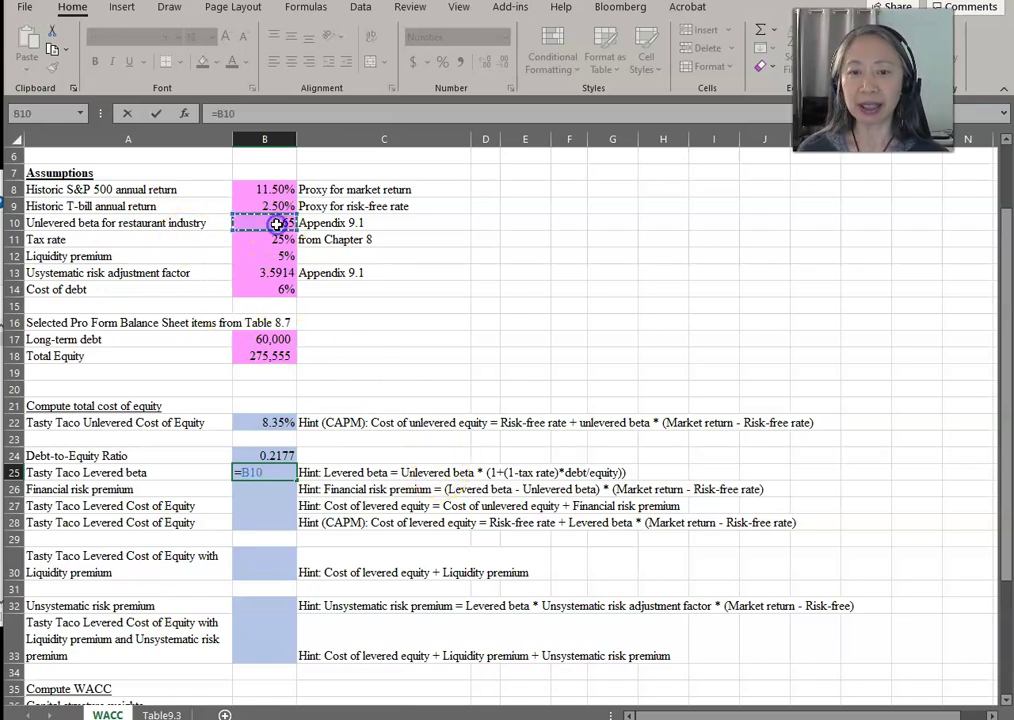
type("*(")
type("1+")
type("(")
type("10")
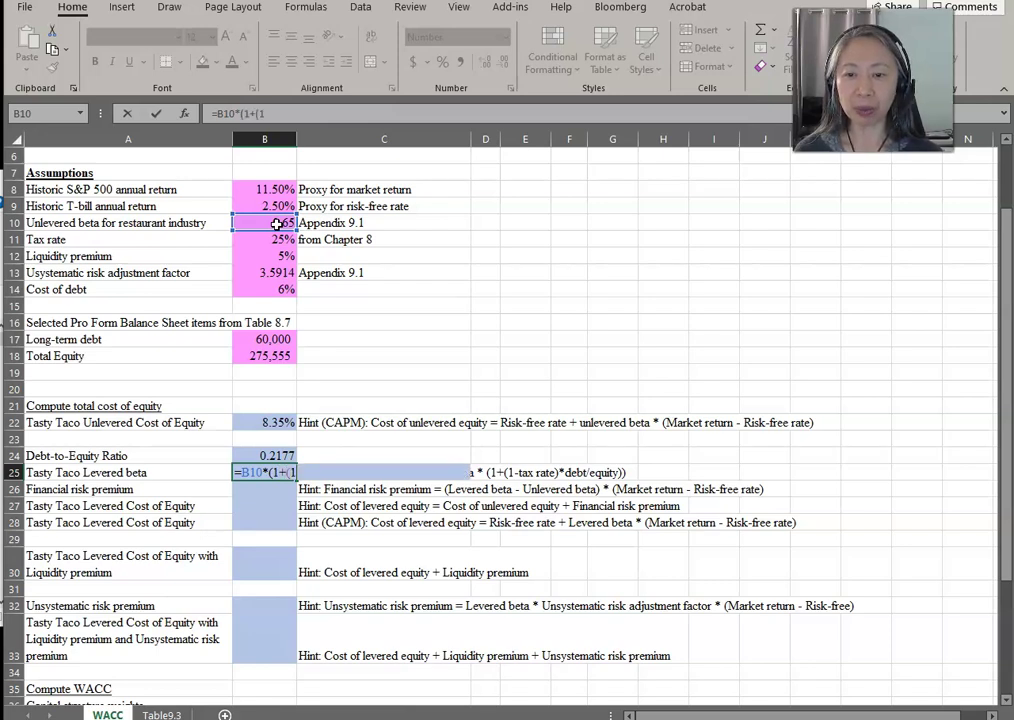
key("BackSpace")
type("-")
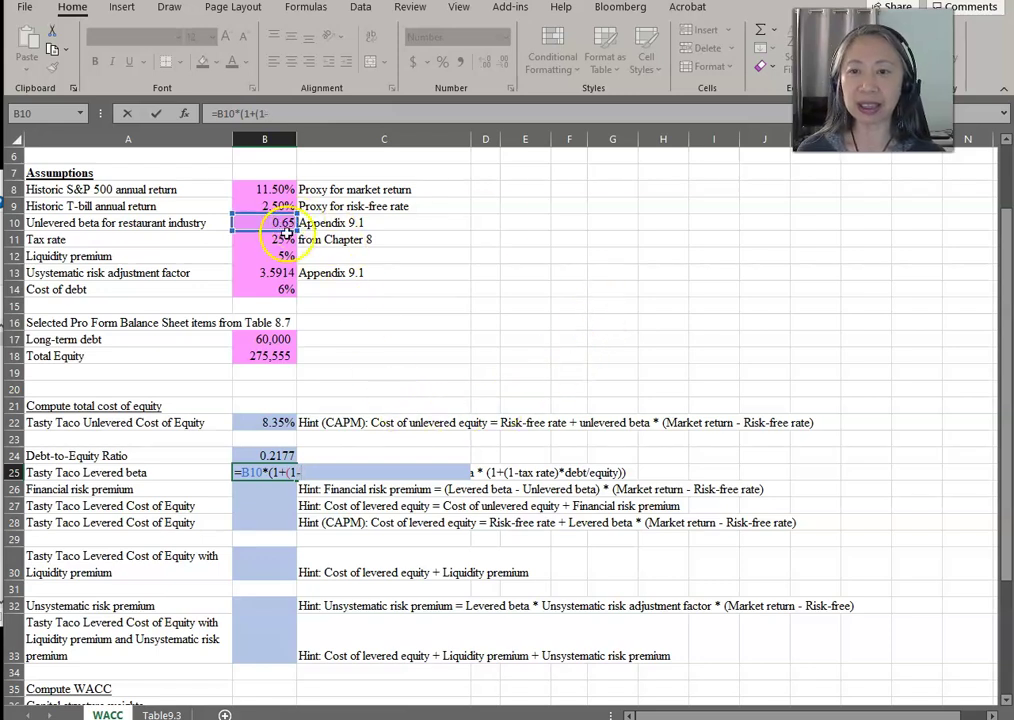
left_click(279, 241)
type(")*")
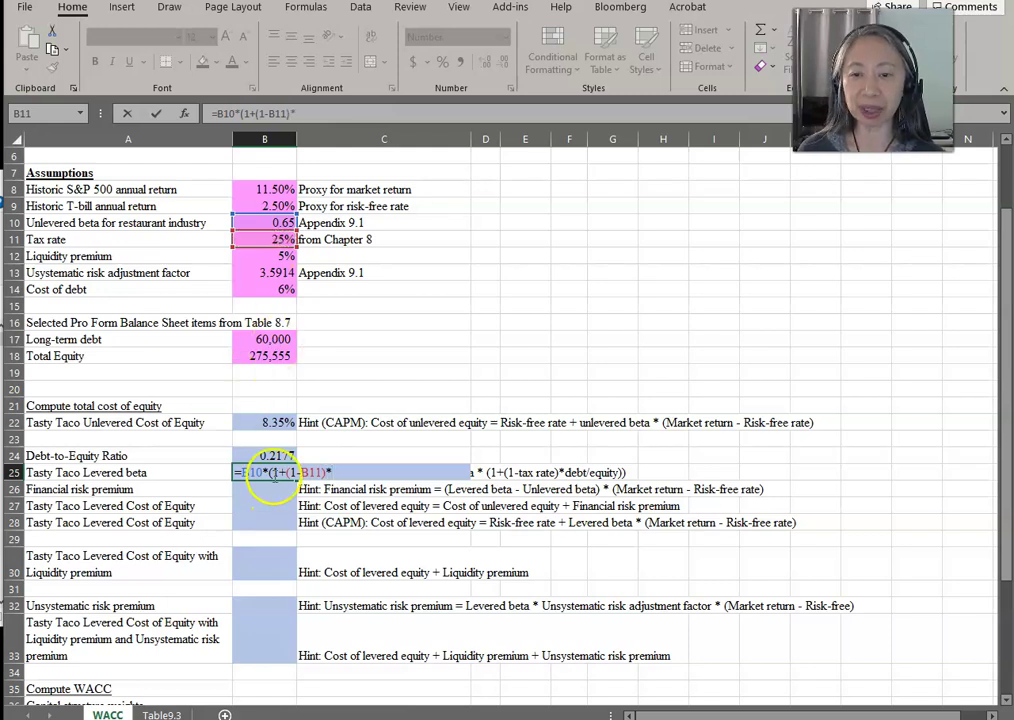
left_click(277, 456)
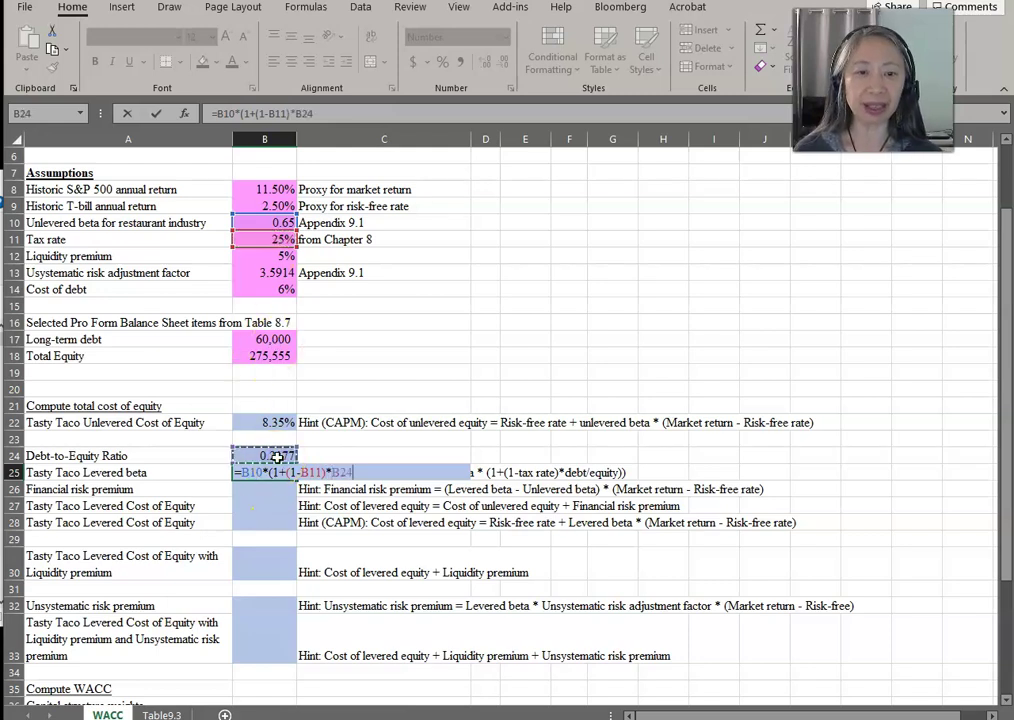
type(")")
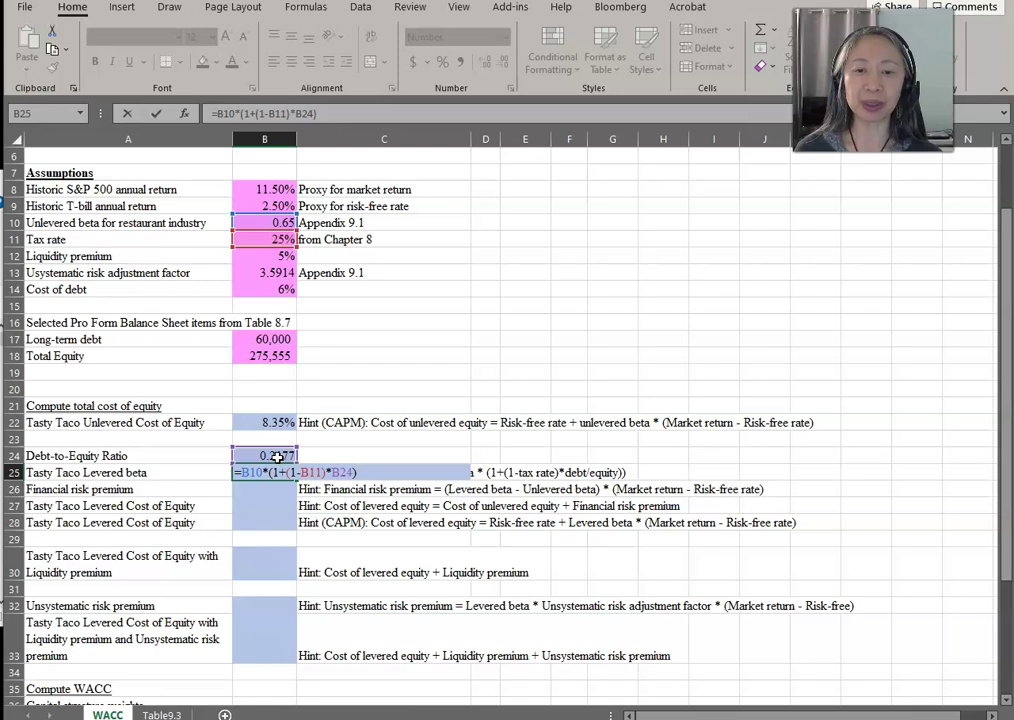
key("Return")
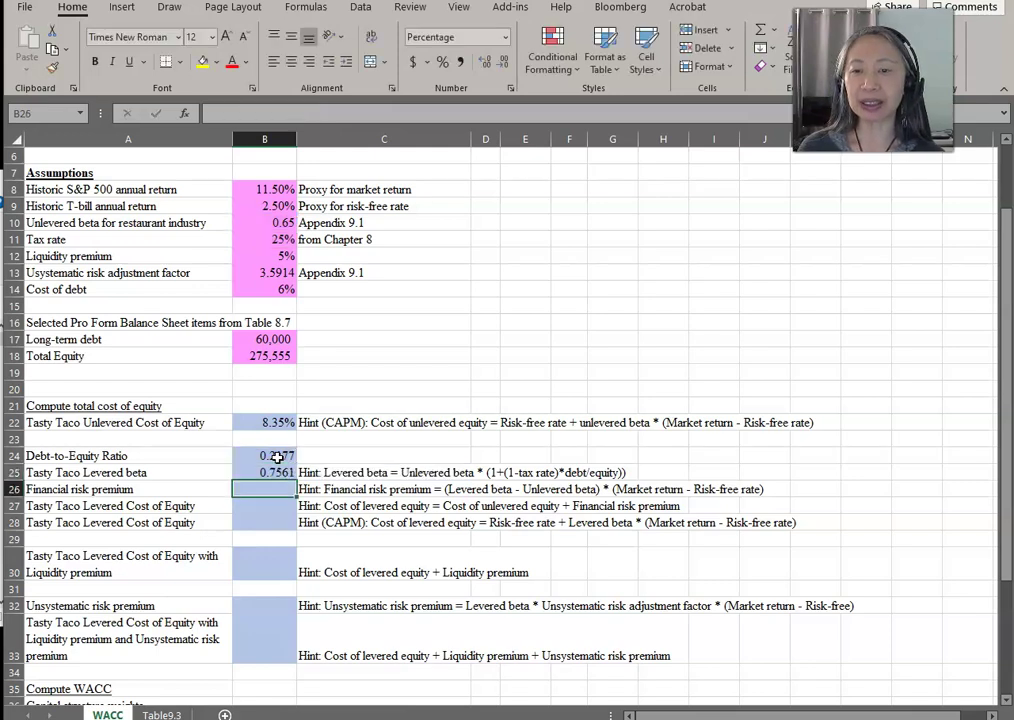
left_click(270, 473)
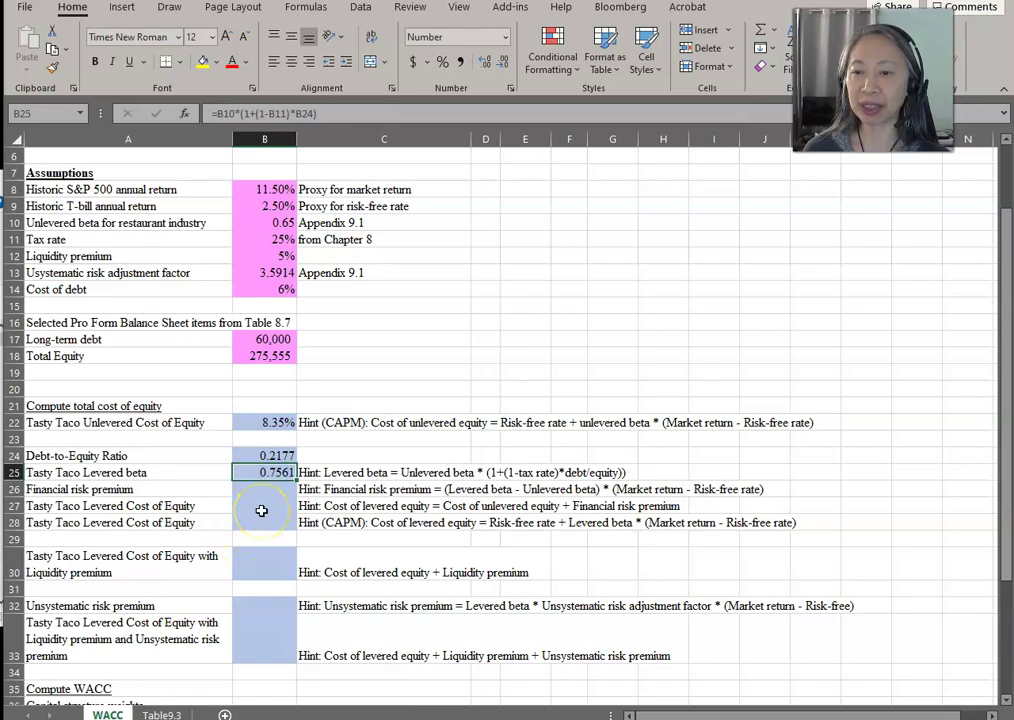
- Compute the Financial risk premium in B26 with the formula =(B25-B10)*(B8-B9)
key("Down")
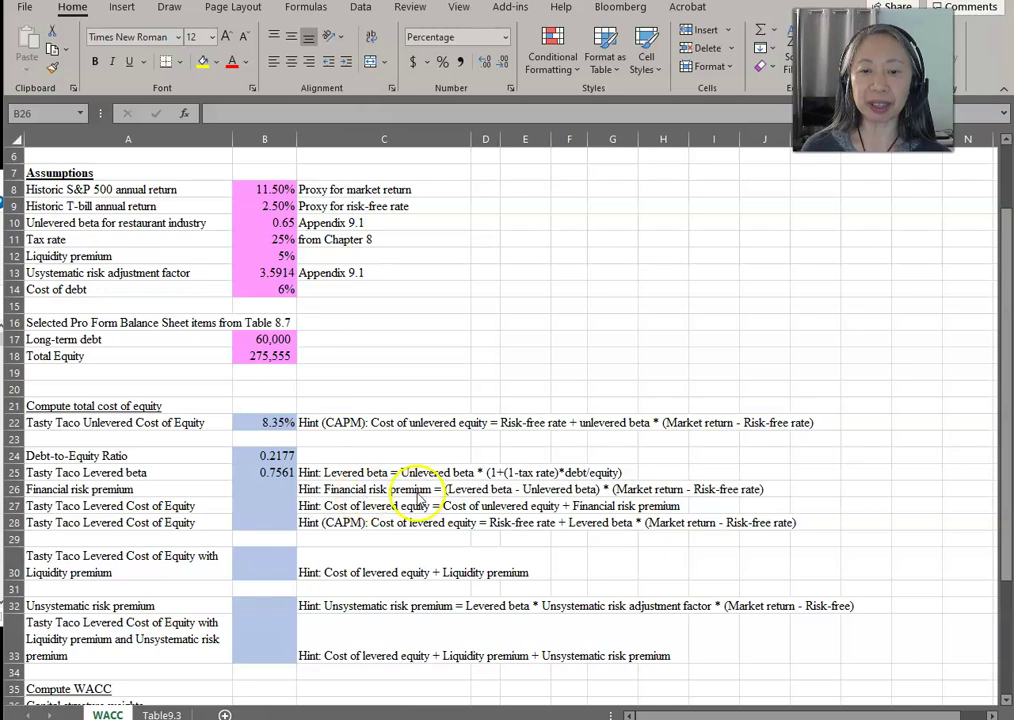
left_click(257, 486)
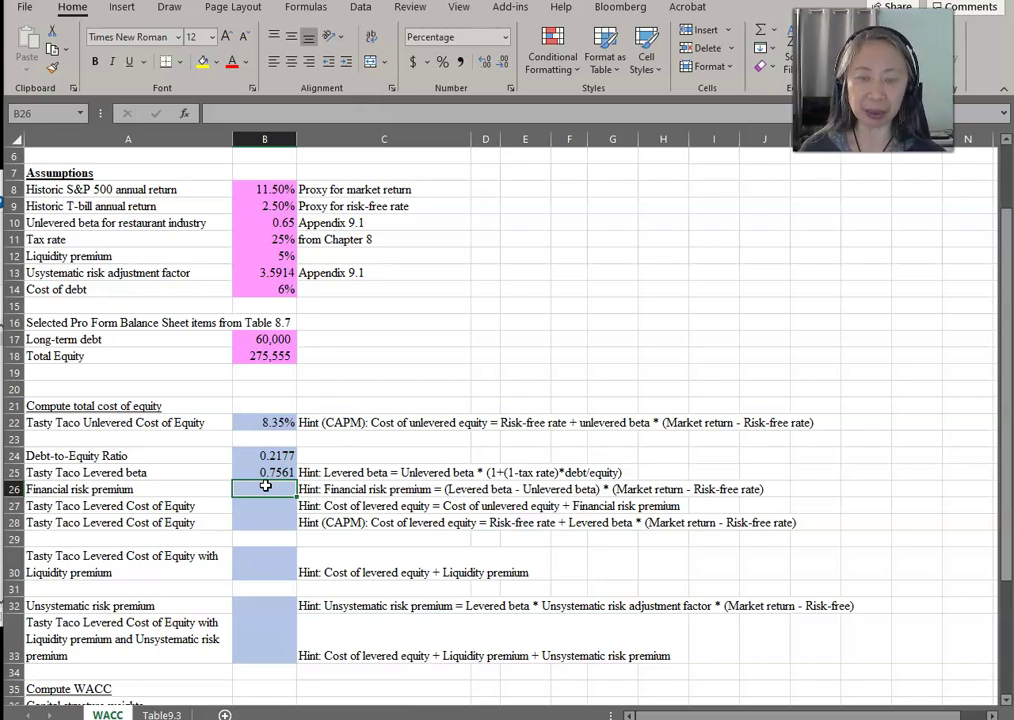
type("=(")
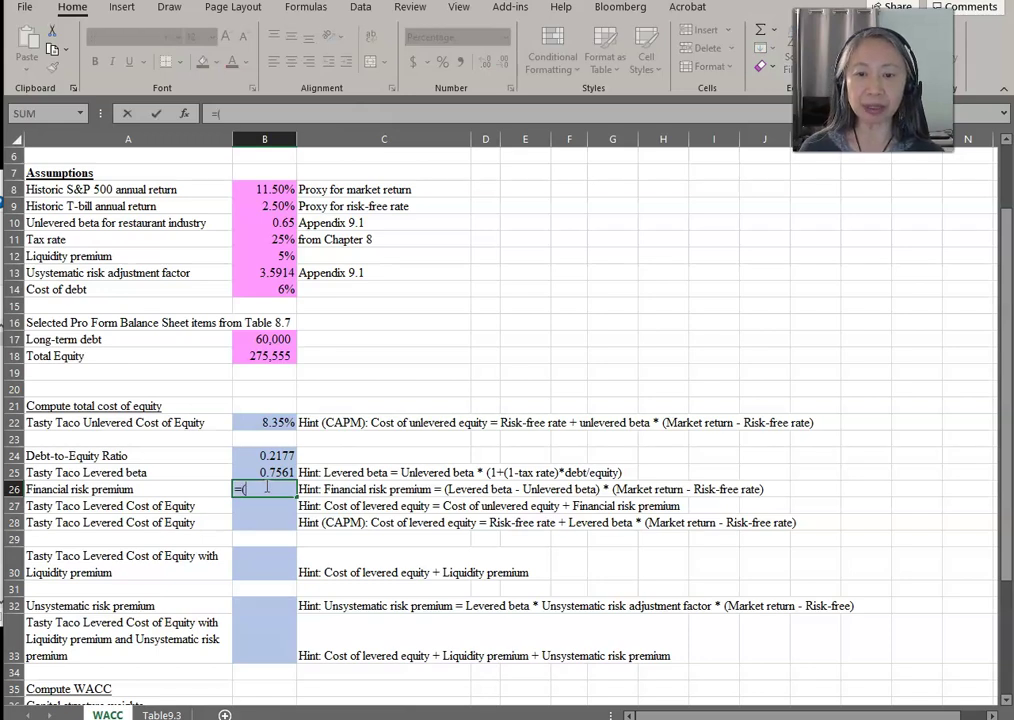
left_click(252, 473)
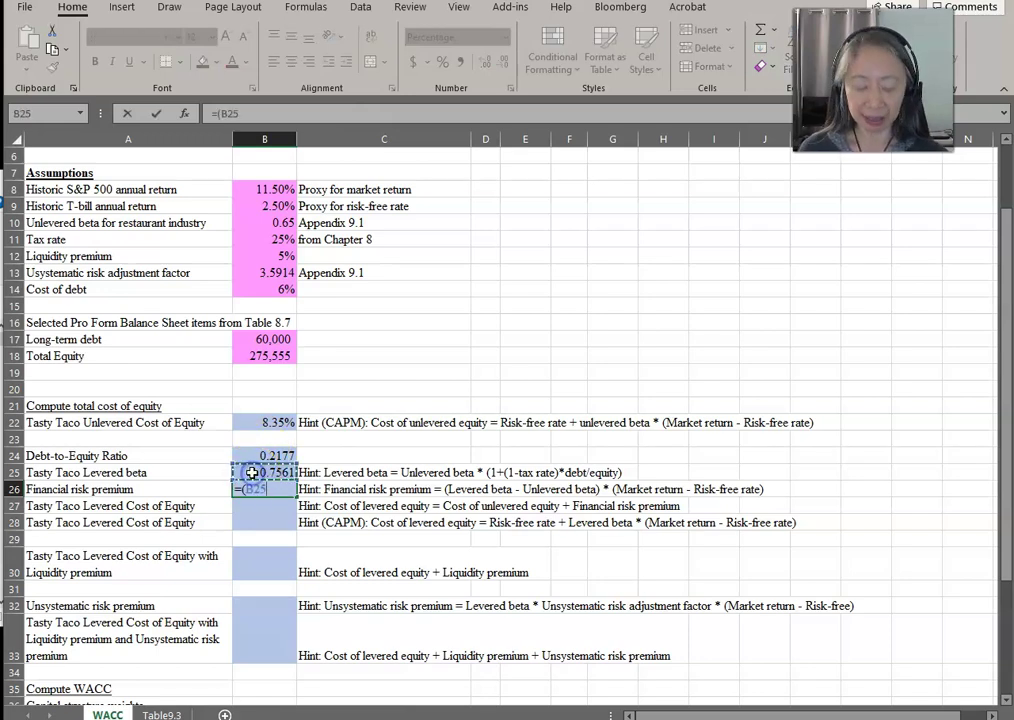
type("-")
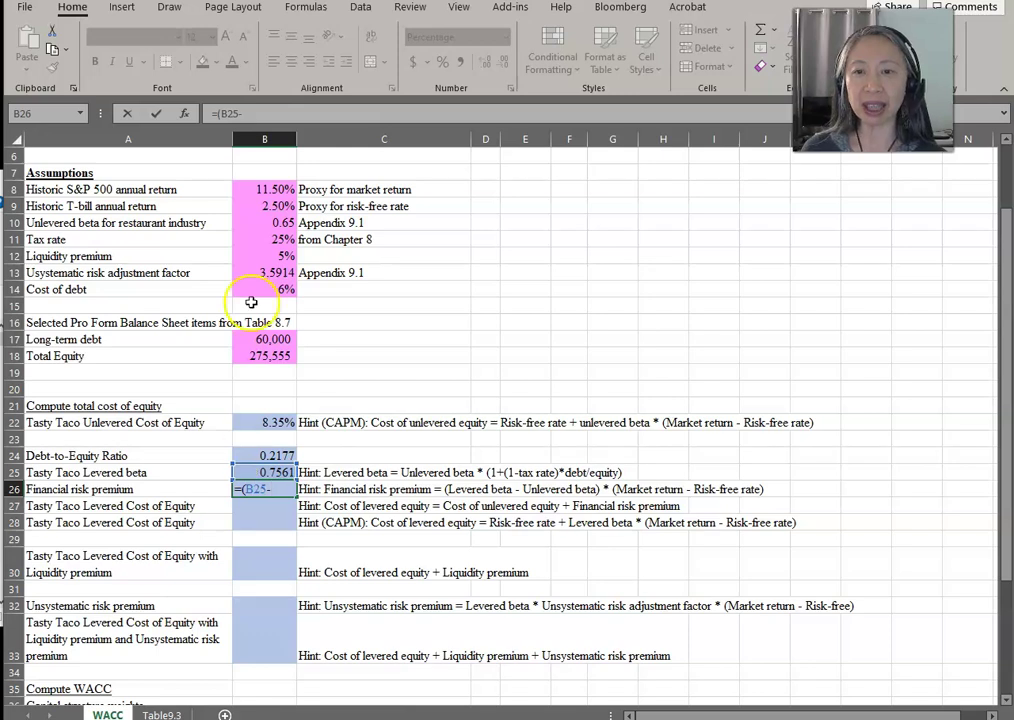
left_click(274, 223)
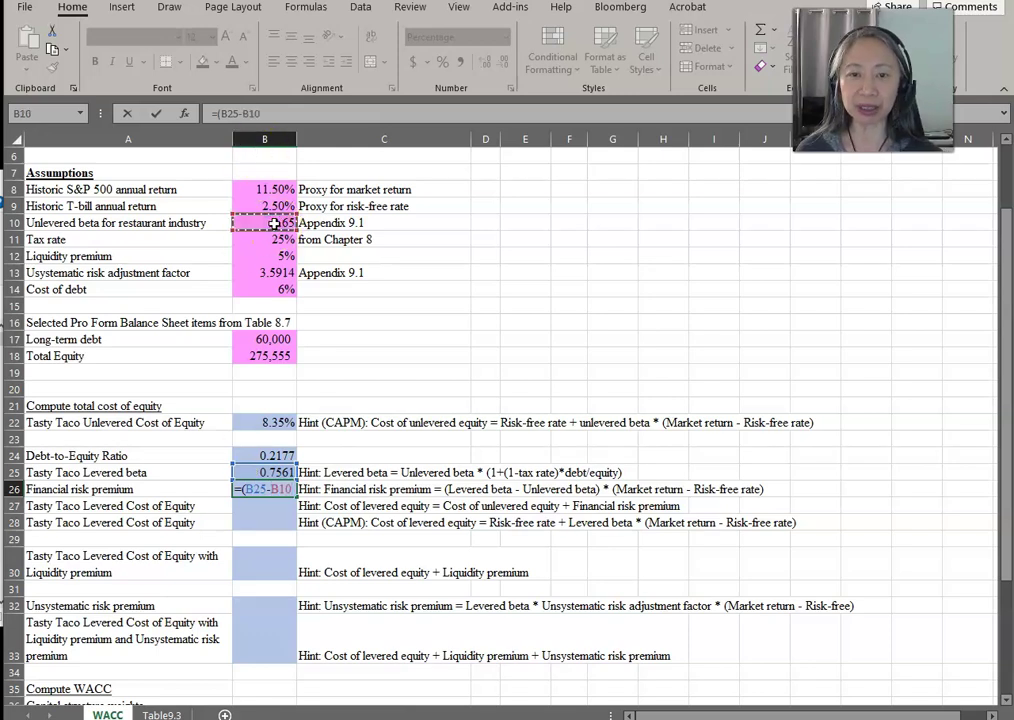
type(")*(")
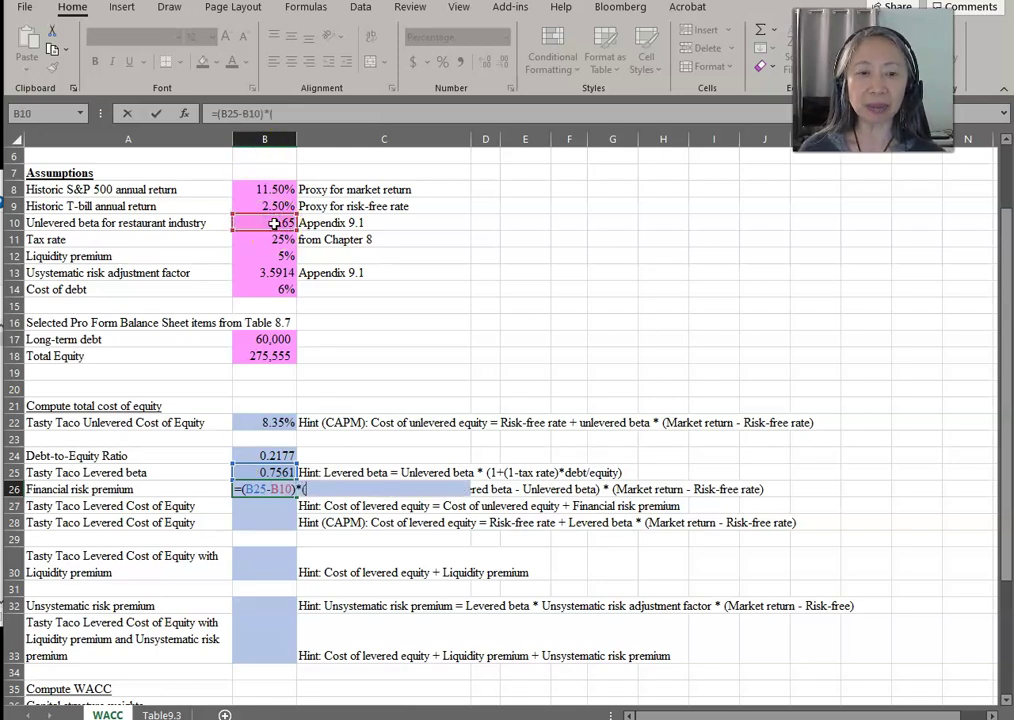
left_click(260, 189)
type("-")
left_click(263, 204)
type(")")
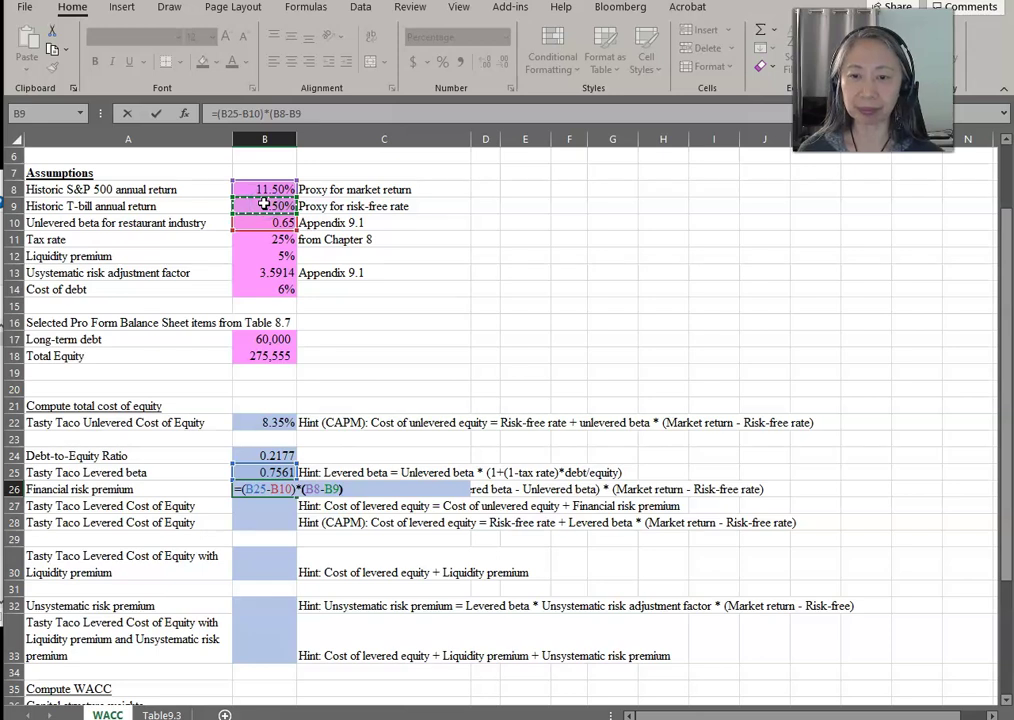
key("Return")
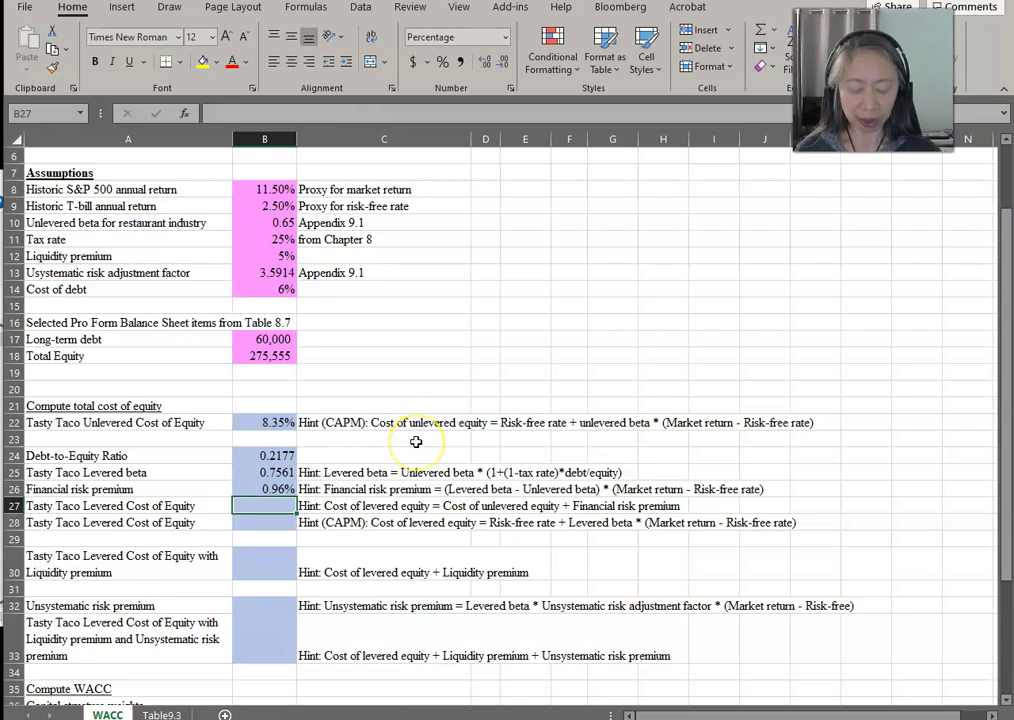
- Compute the Levered Cost of Equity in B27 by adding unlevered cost of equity and financial risk premium, =B22+B26
type("=")
left_click(276, 420)
type("+")
left_click(254, 489)
key("Return")
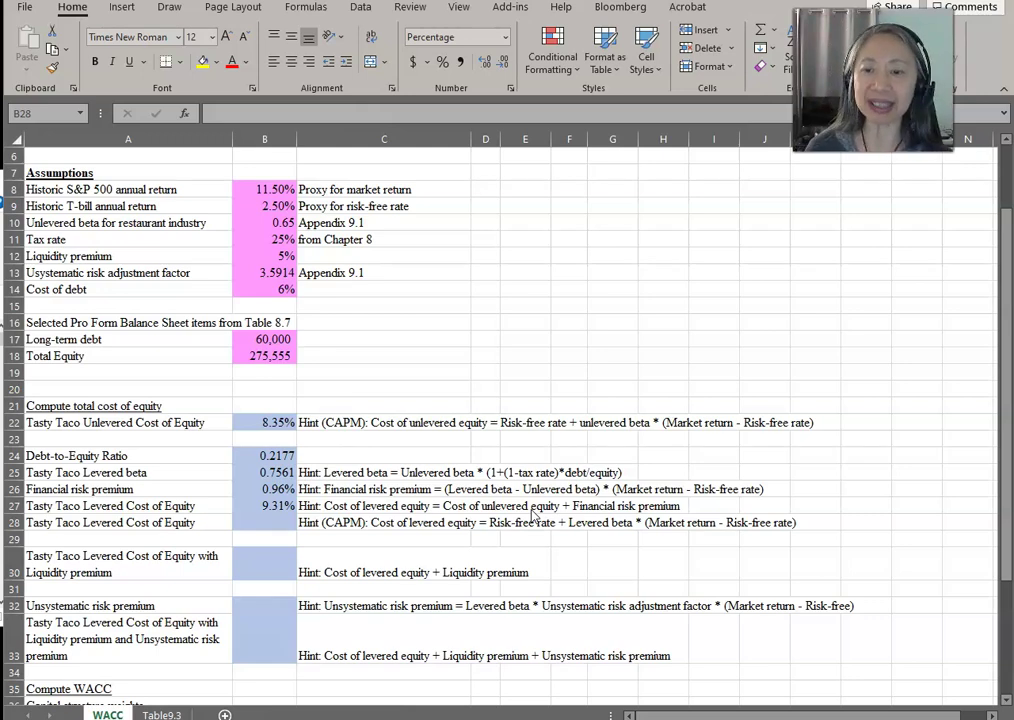
- Compute the Levered Cost of Equity by CAPM in B28 with the formula =B9+B25*(B8-B9)
left_click(272, 521)
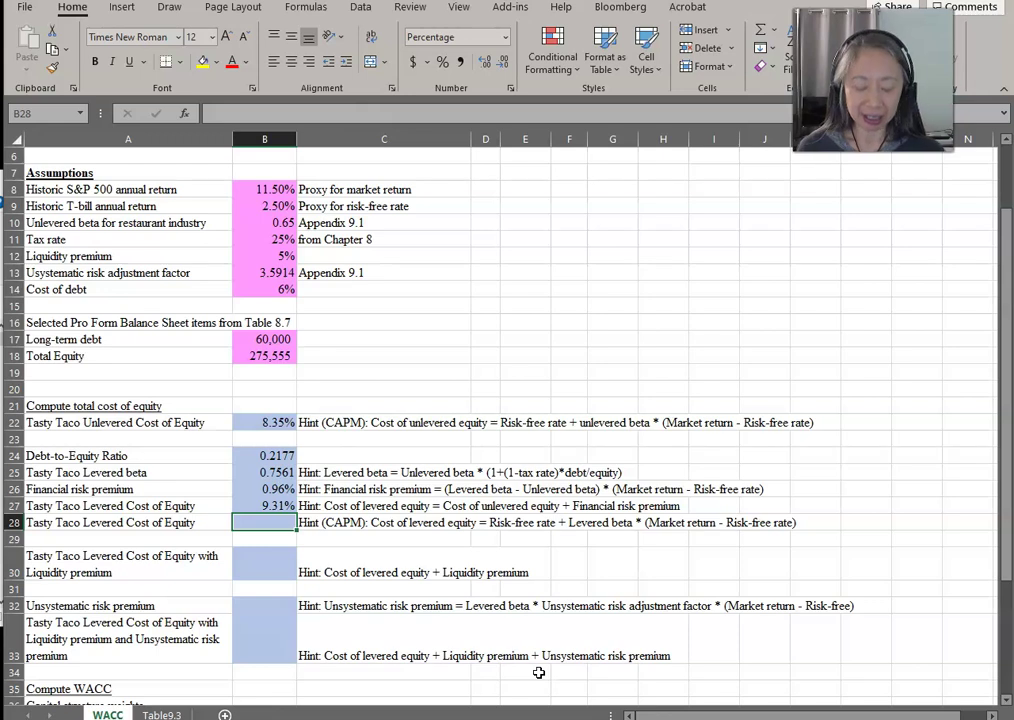
type("=")
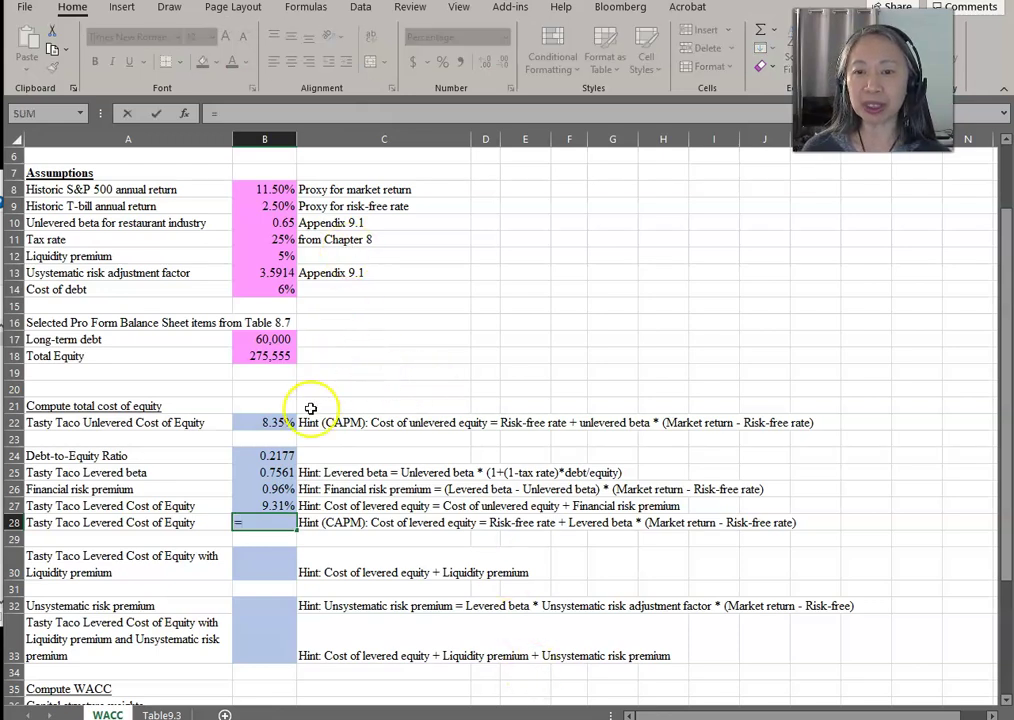
left_click(273, 206)
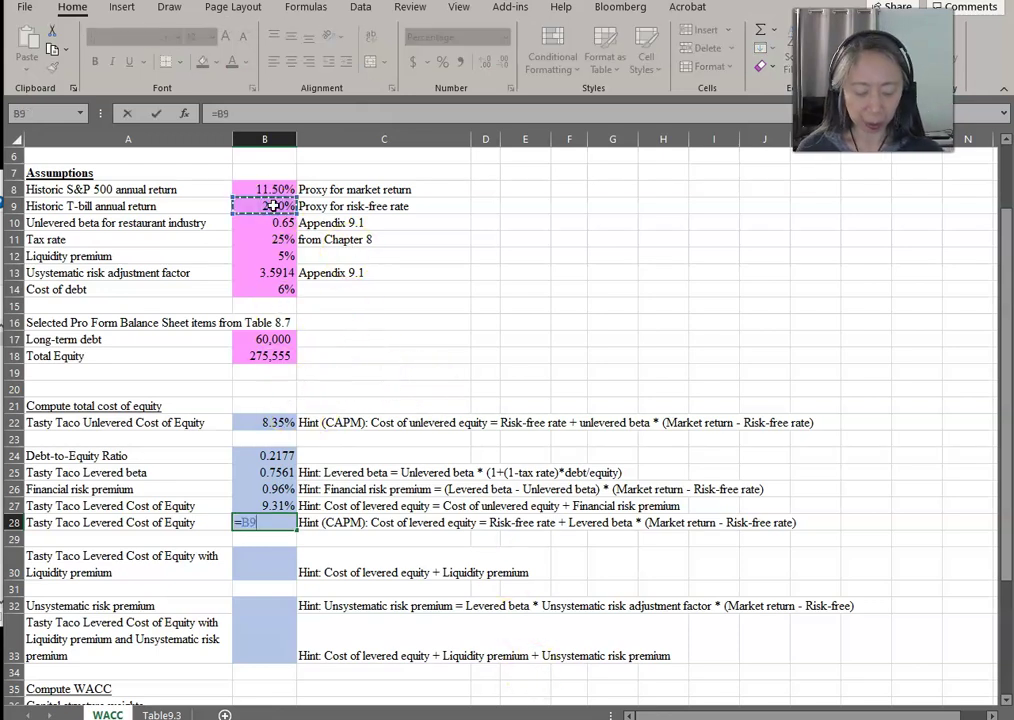
type("+")
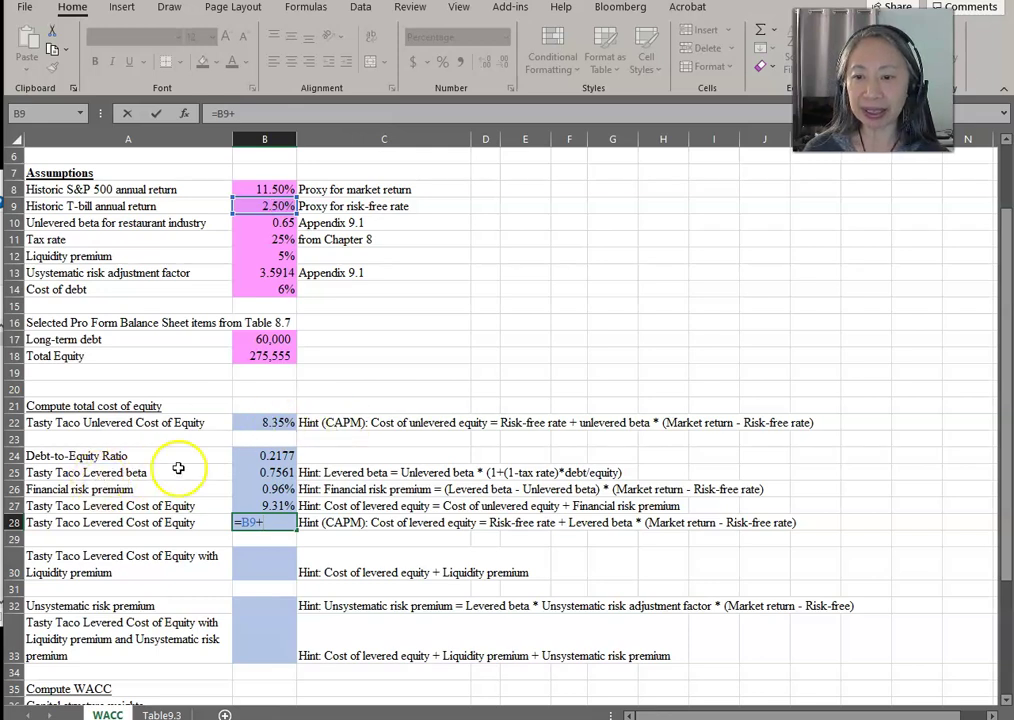
left_click(245, 474)
type("*(")
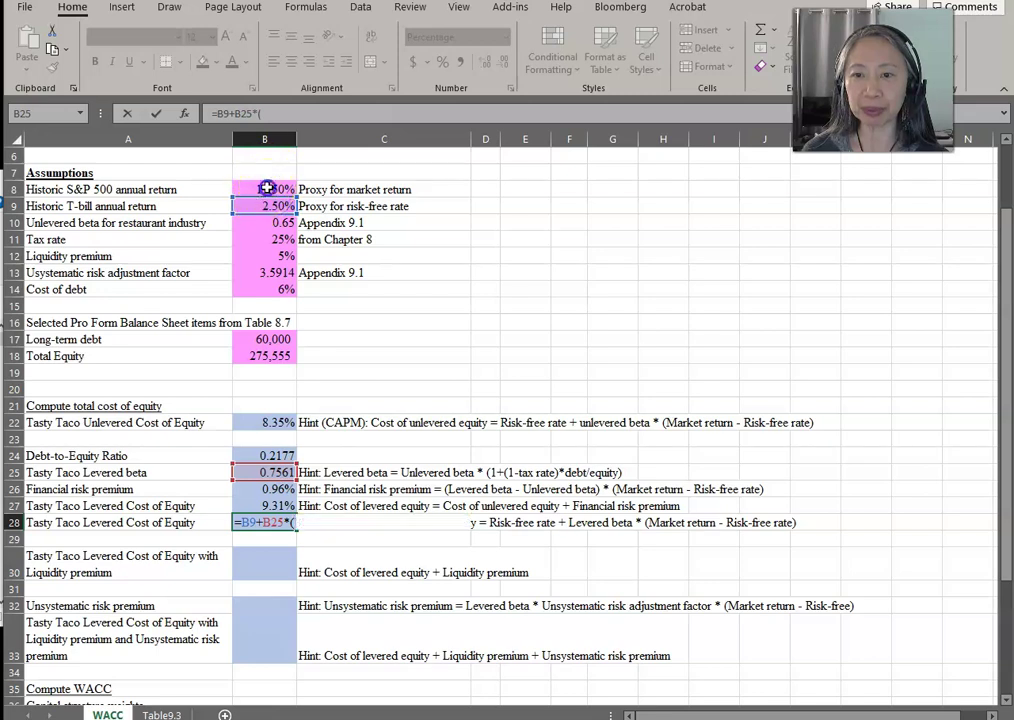
left_click(267, 188)
type("-")
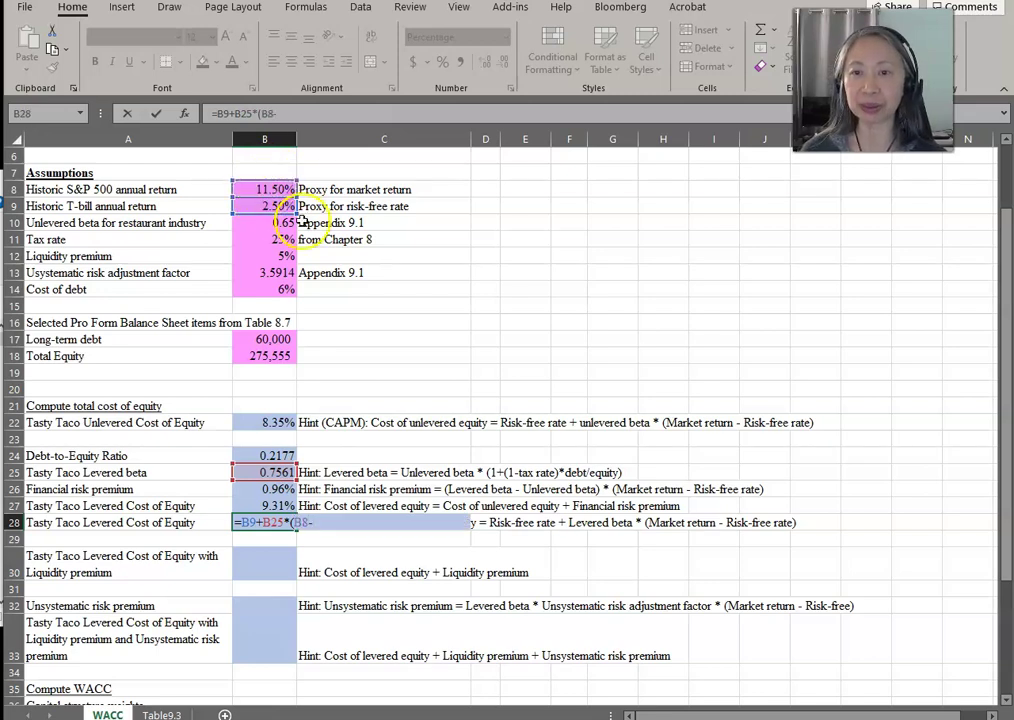
left_click(277, 205)
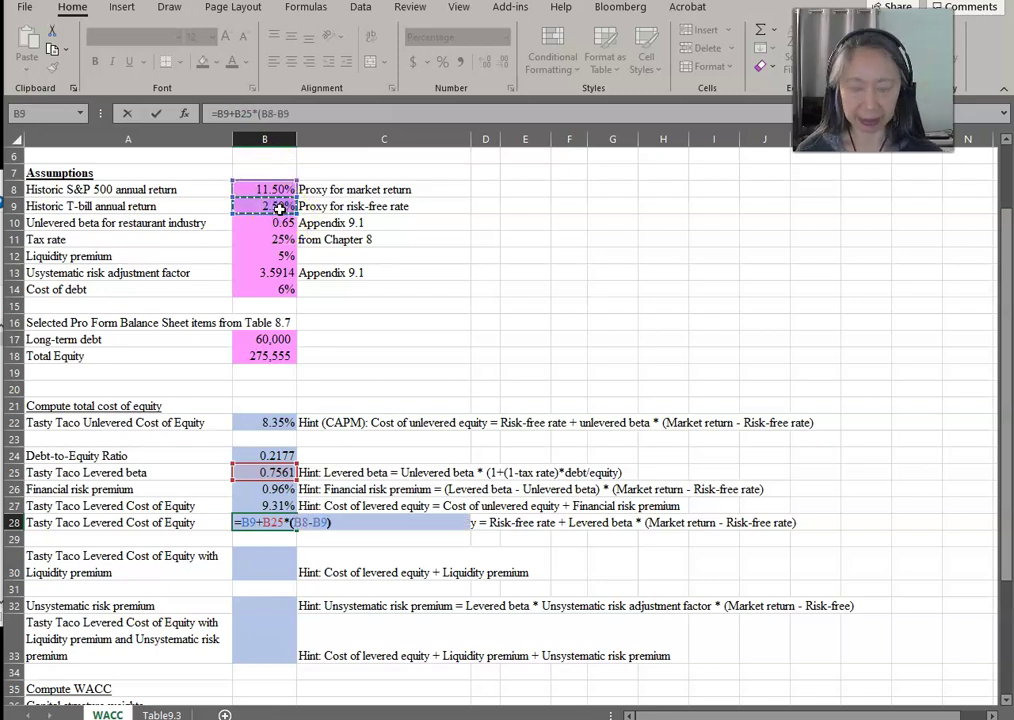
key("Return")
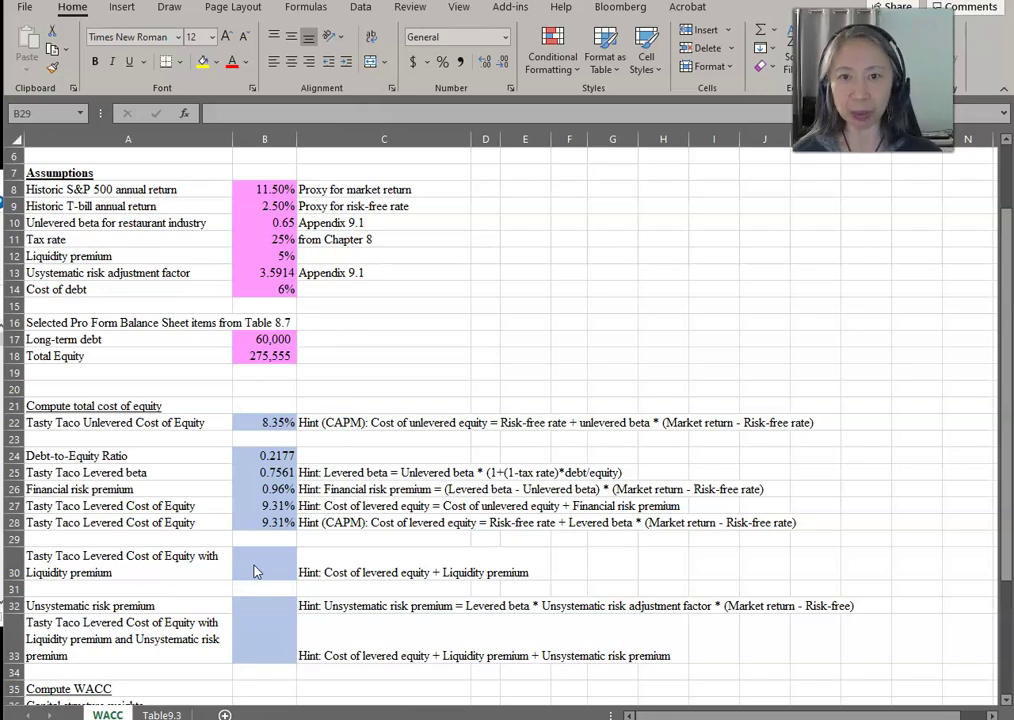
- Compute the Levered Cost of Equity with Liquidity premium in B30 by adding the liquidity premium to levered cost of equity, =B28+B12
left_click(245, 573)
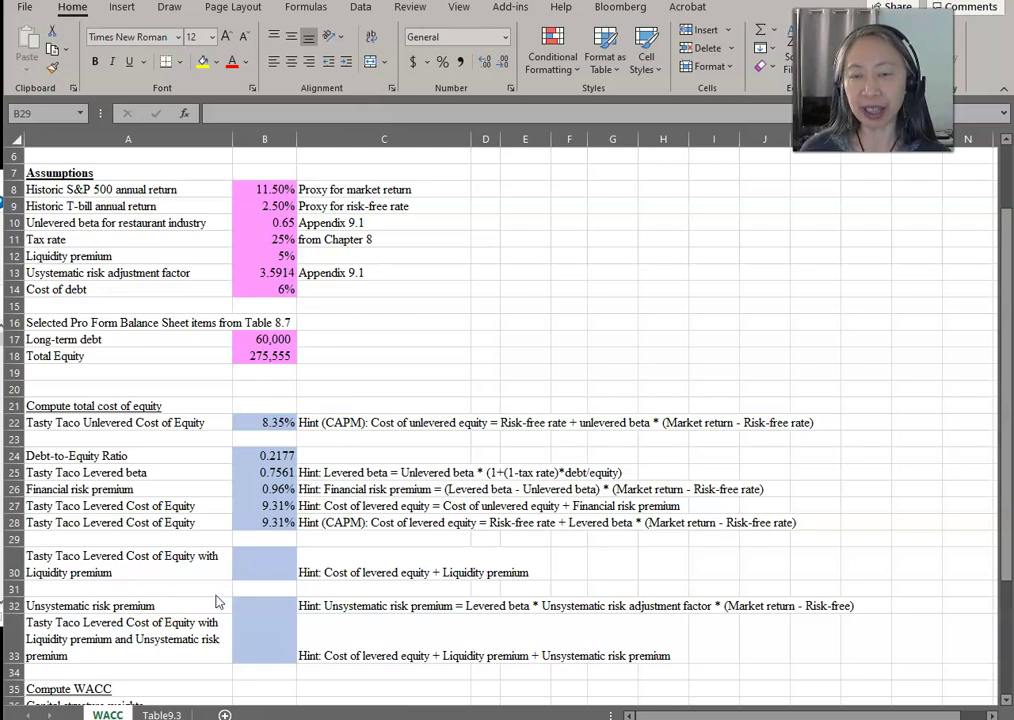
left_click(249, 566)
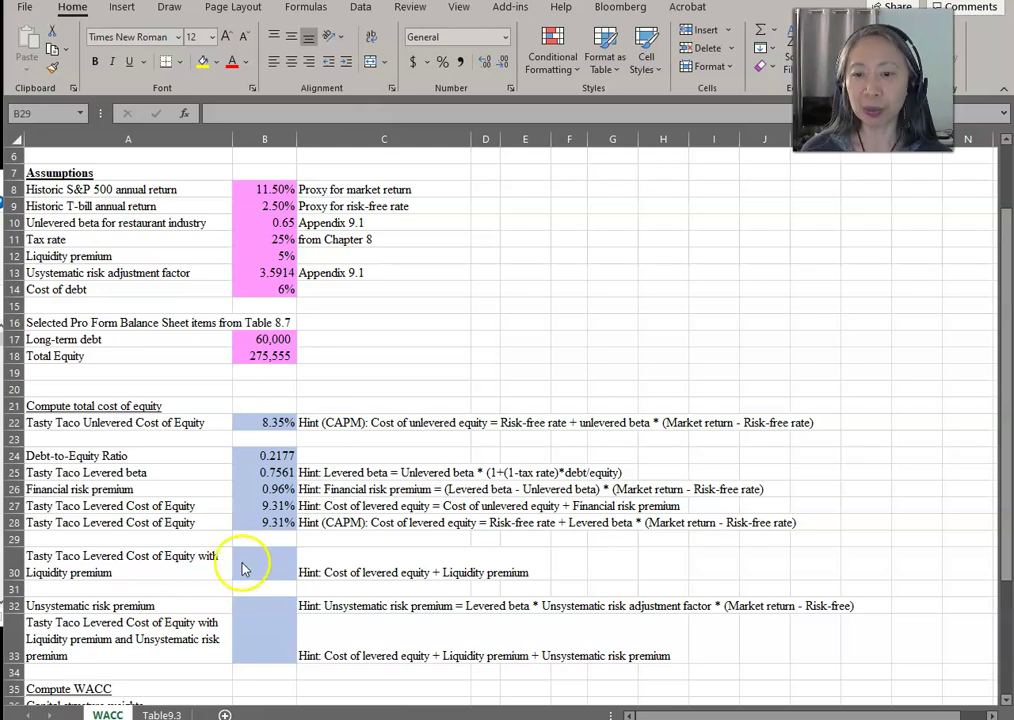
left_click(266, 563)
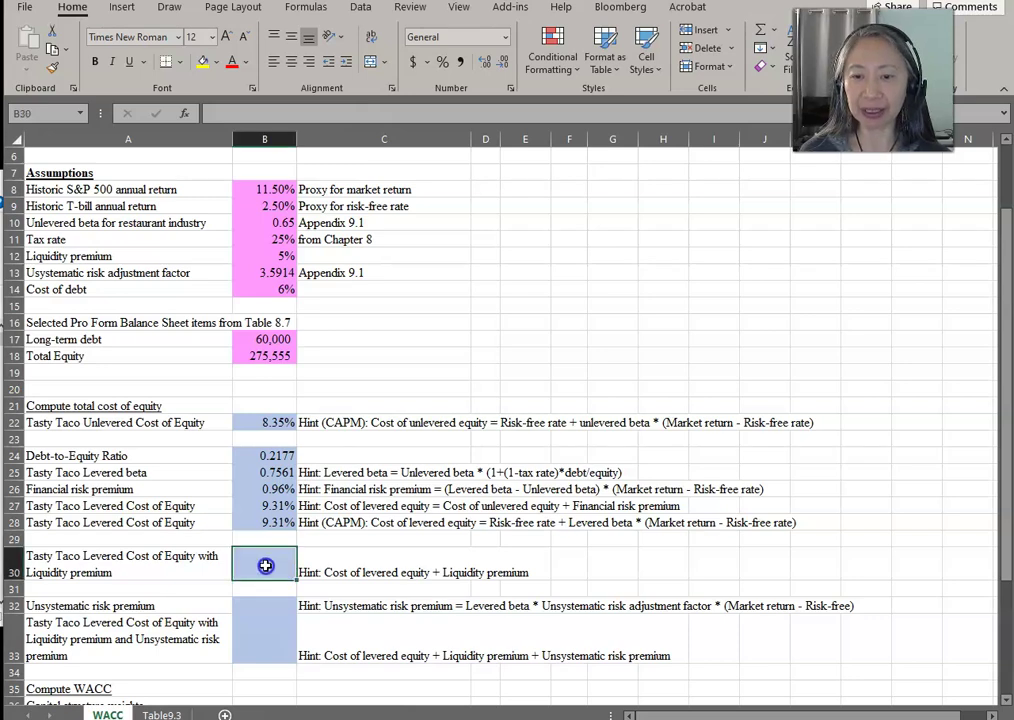
type("=")
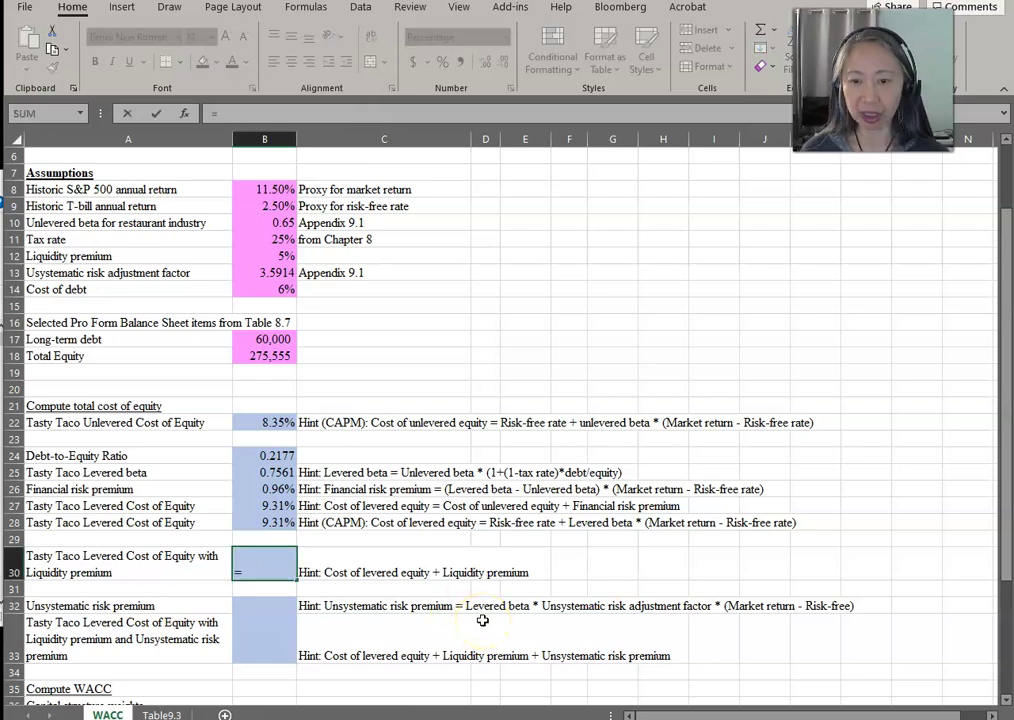
left_click(254, 521)
type("+")
left_click(272, 262)
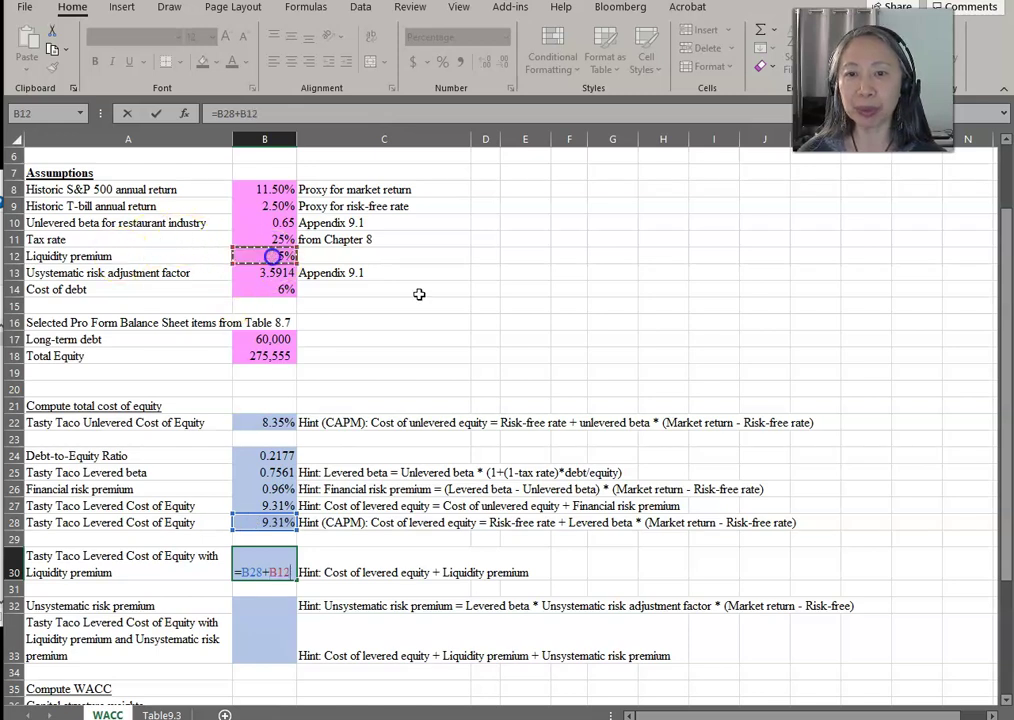
key("Return")
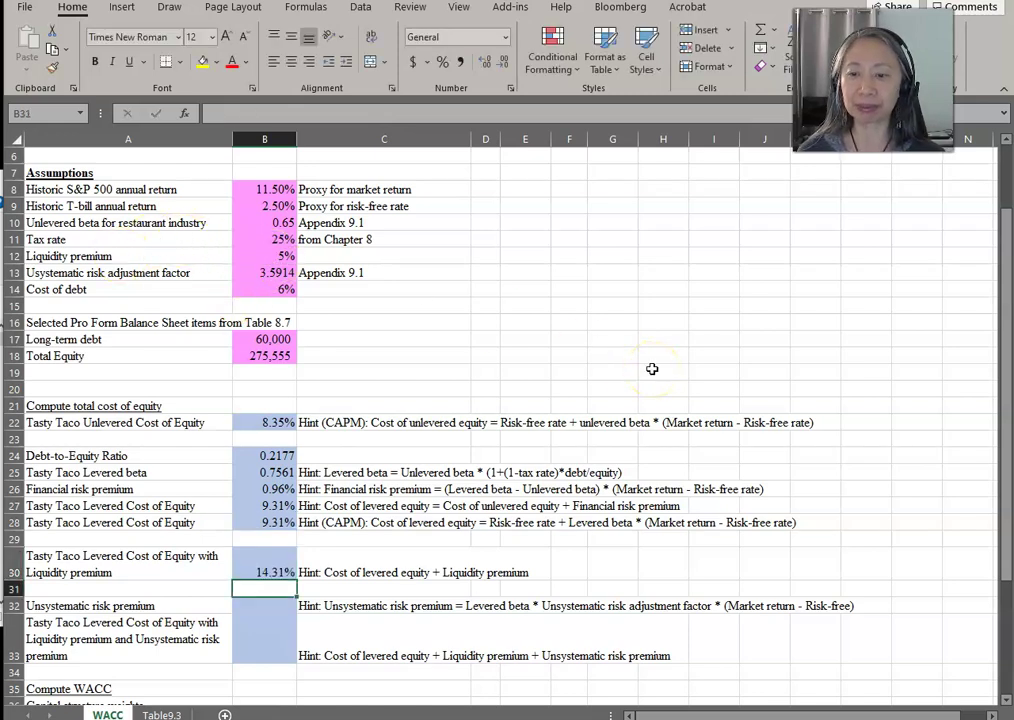
- Compute the Unsystematic risk premium in B32 from levered beta, adjustment factor and market premium with =B25*B13*(B8-B9)
key("Down")
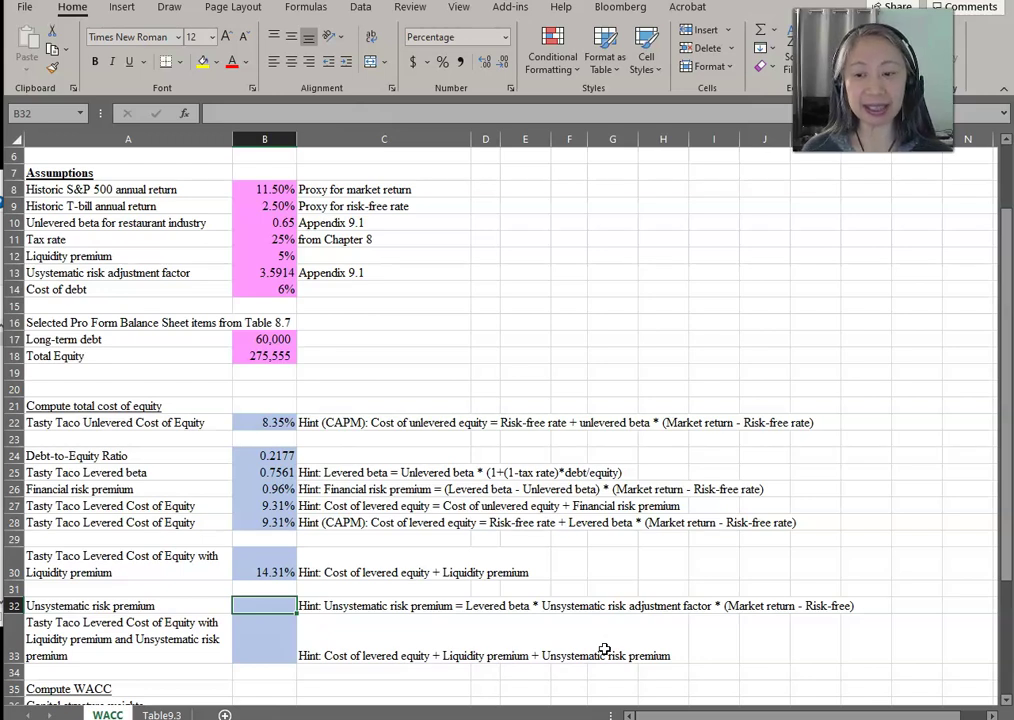
left_click(482, 572)
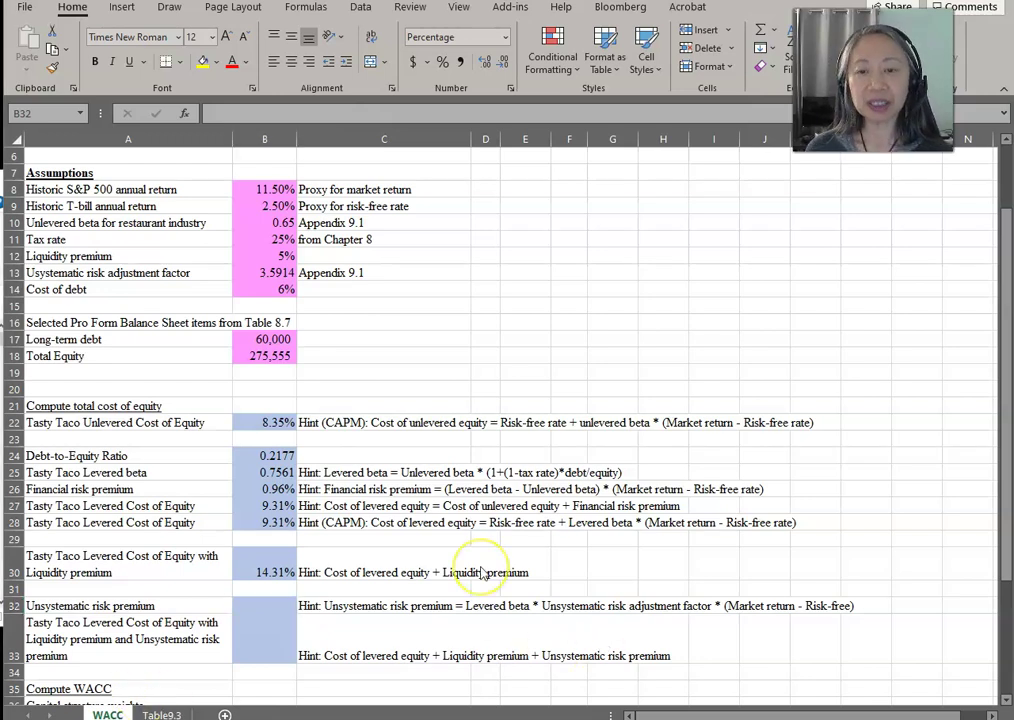
left_click(272, 607)
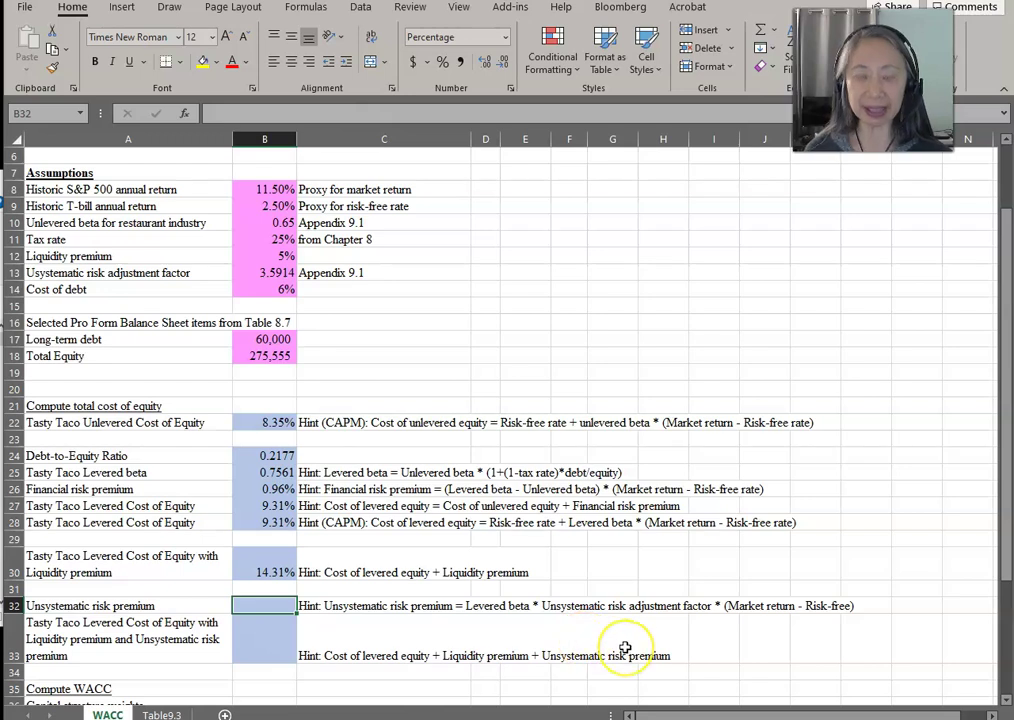
type("=")
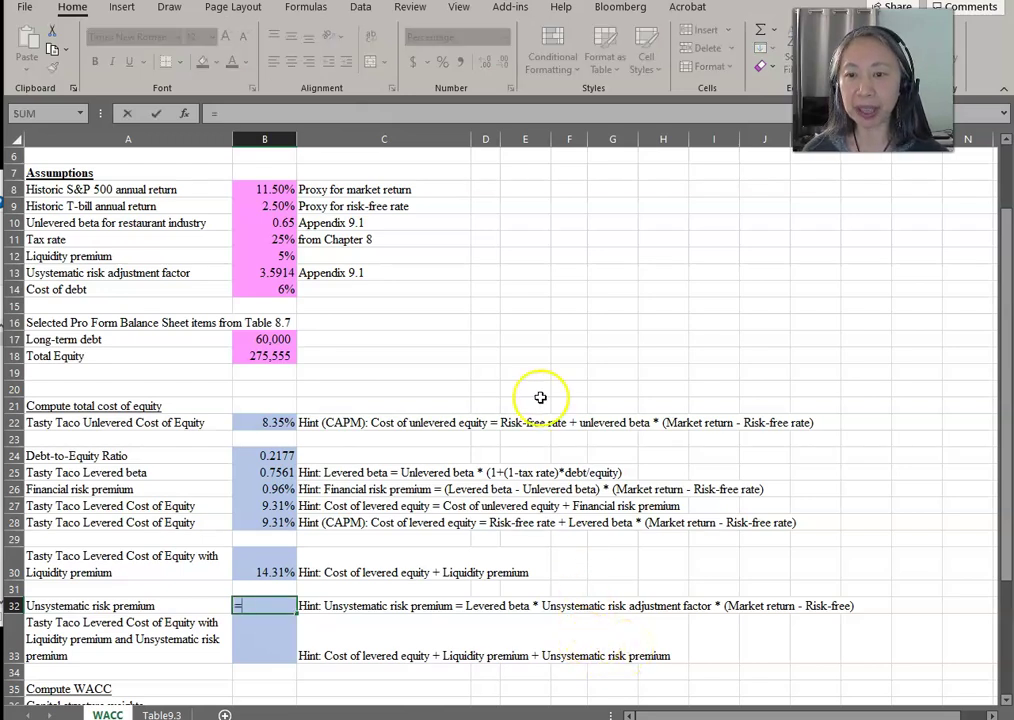
left_click(260, 472)
type("*")
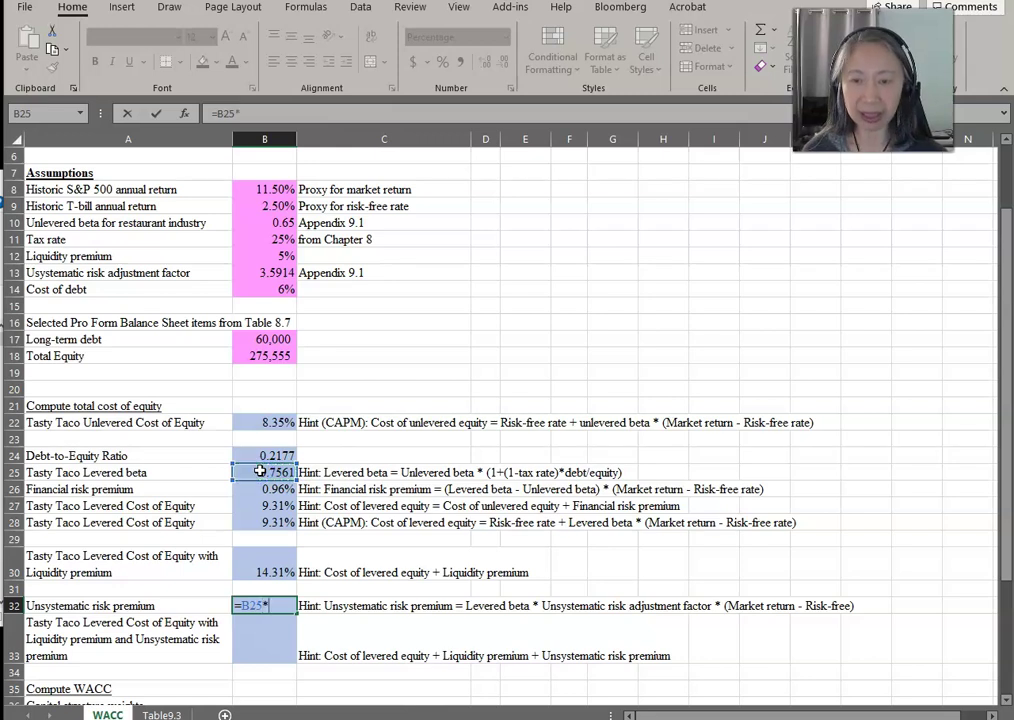
left_click(277, 272)
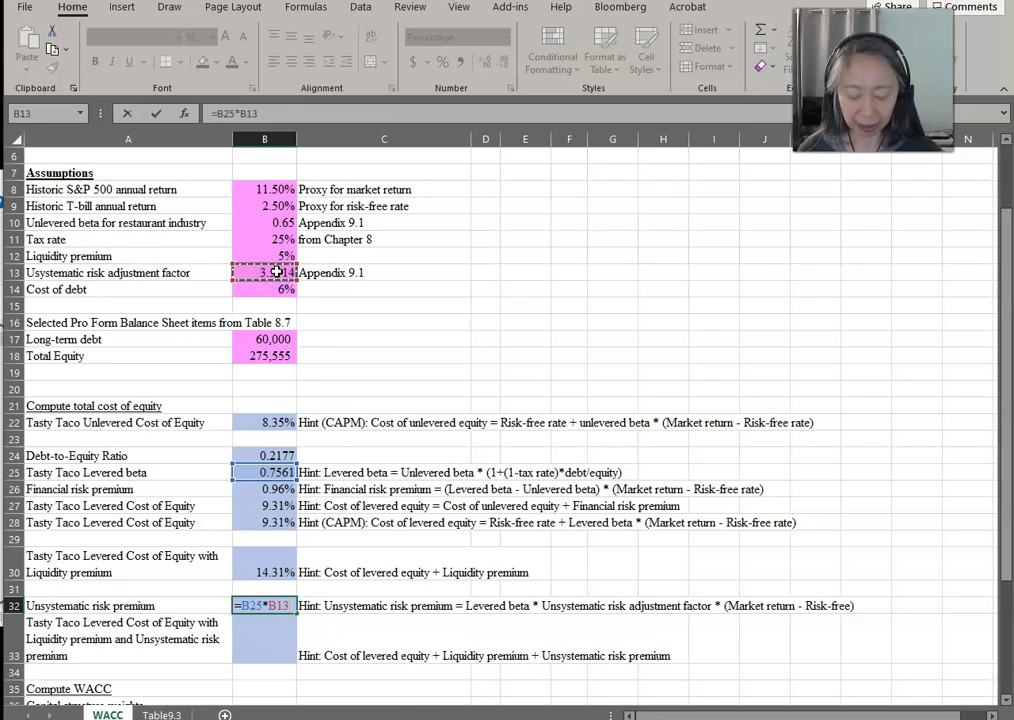
type("*(")
left_click(260, 190)
type("-")
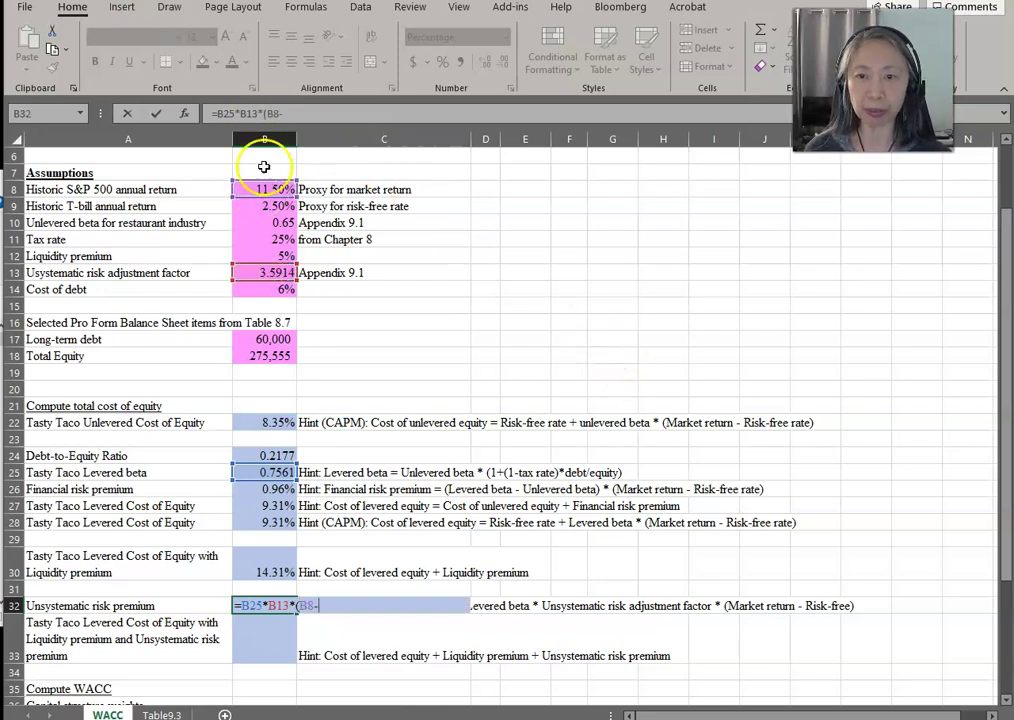
left_click(272, 206)
type("-")
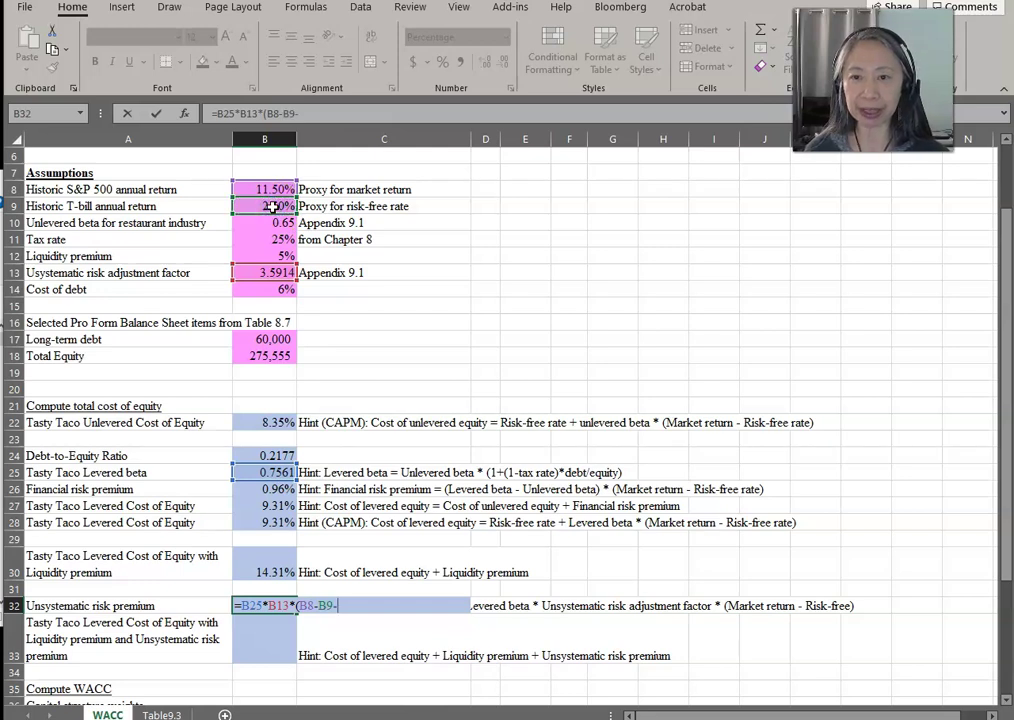
key("BackSpace")
type(")")
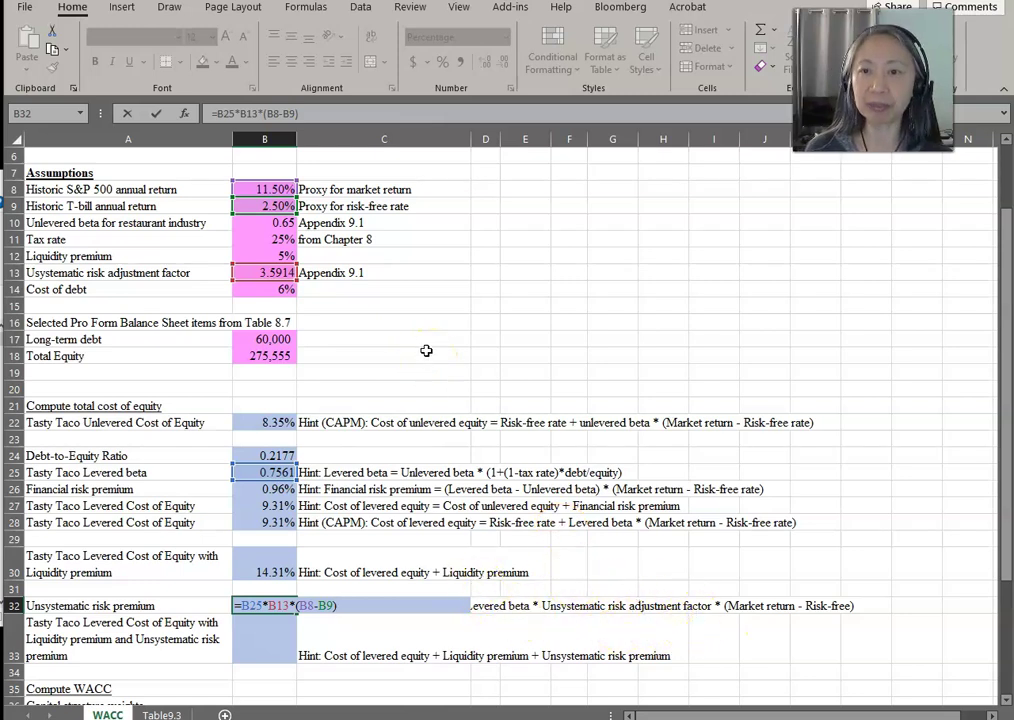
key("Return")
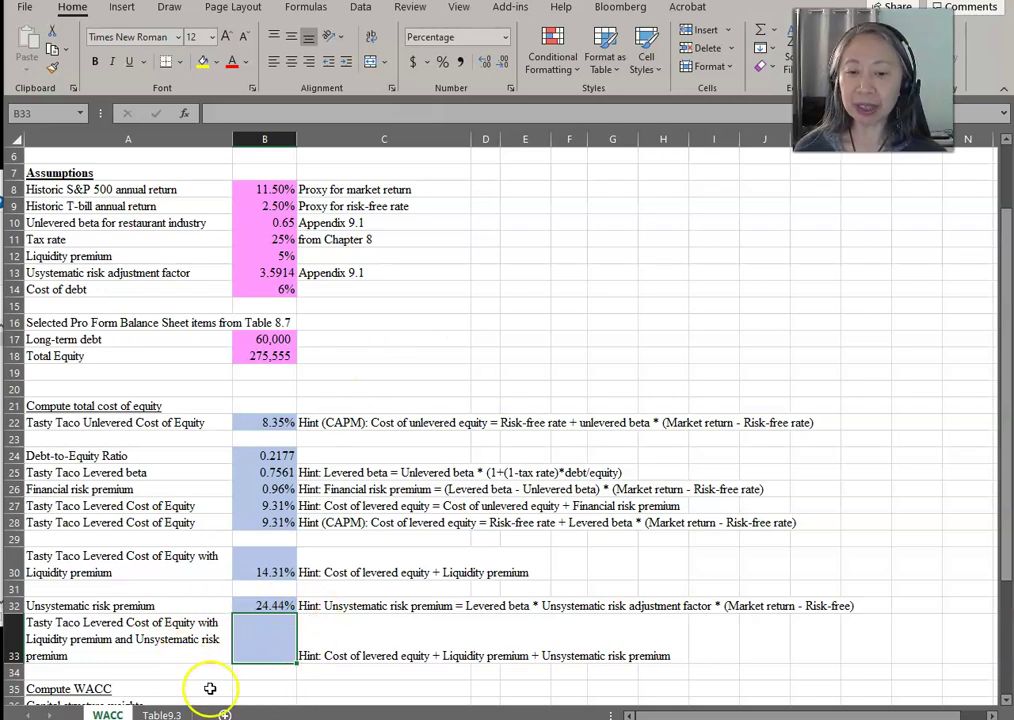
- Compute the Levered Cost of Equity with Liquidity and Unsystematic risk premiums in B33 with the formula =B30+B32
type("=")
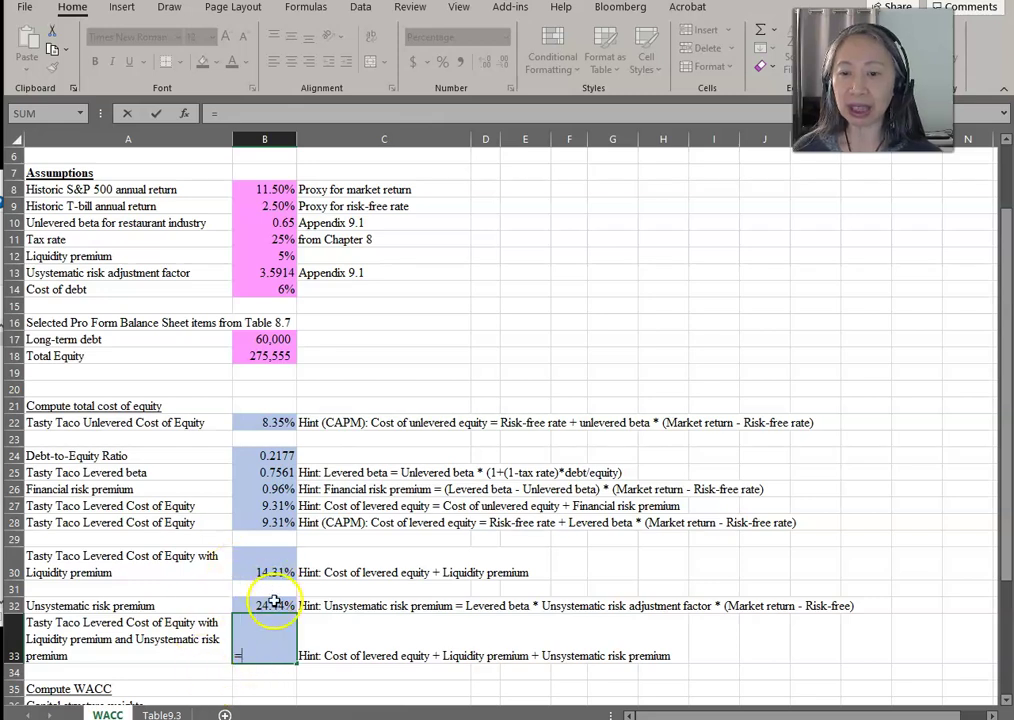
left_click(274, 560)
type("+")
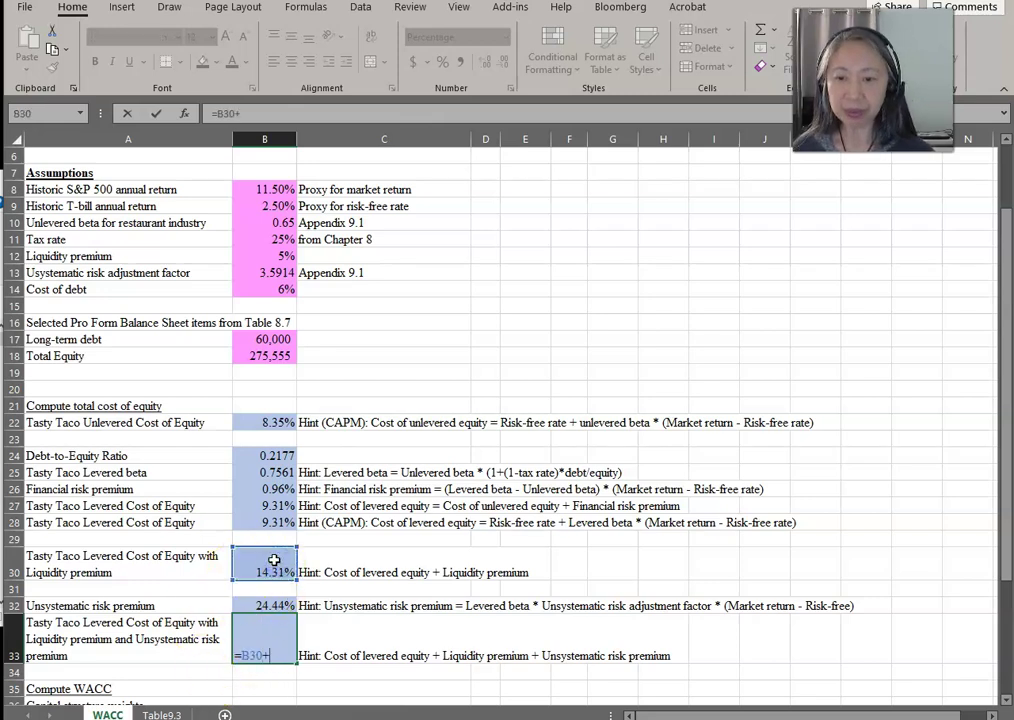
left_click(272, 605)
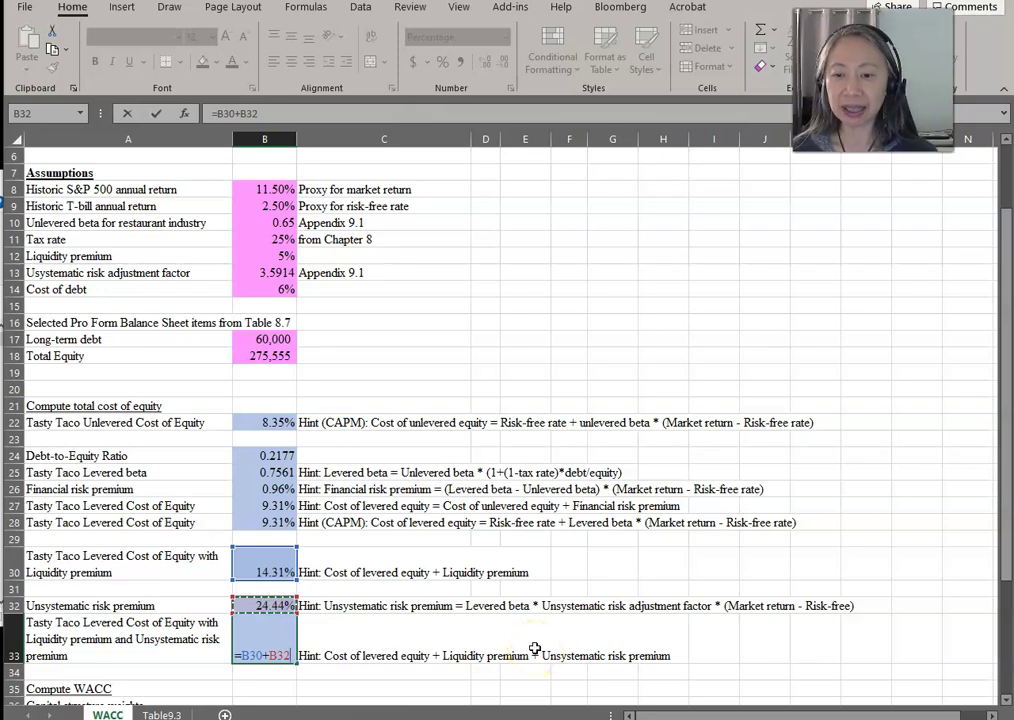
key("Return")
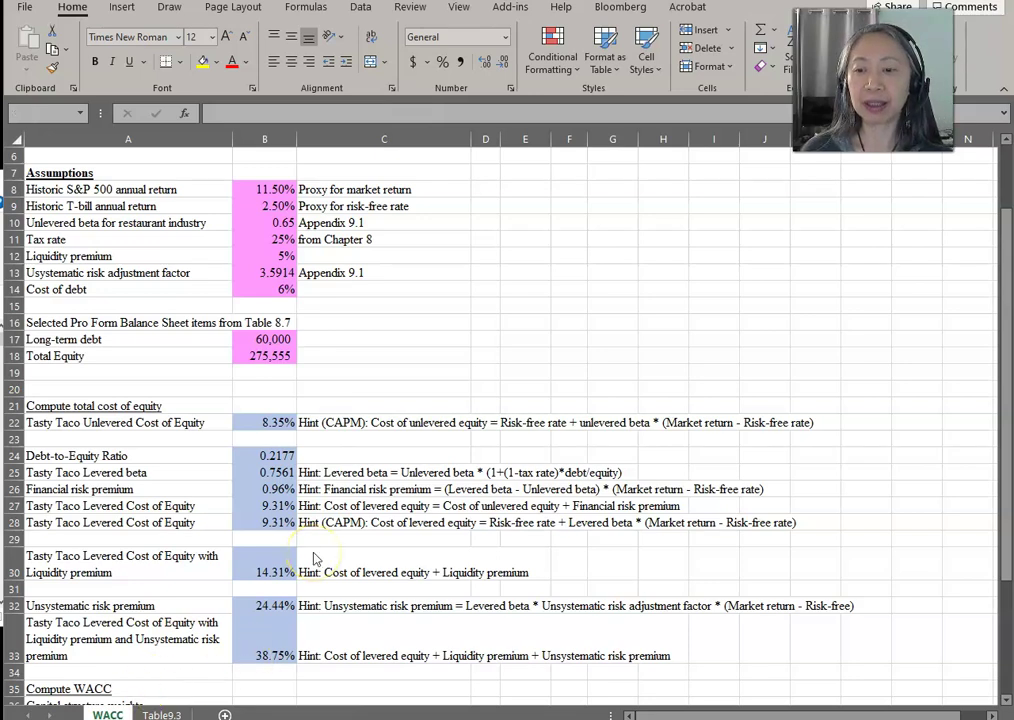
- Calculate the Weight of debt in B37 by dividing long-term debt by debt plus equity, =B17/(B17+B18)
scroll(313, 552, "down", 2)
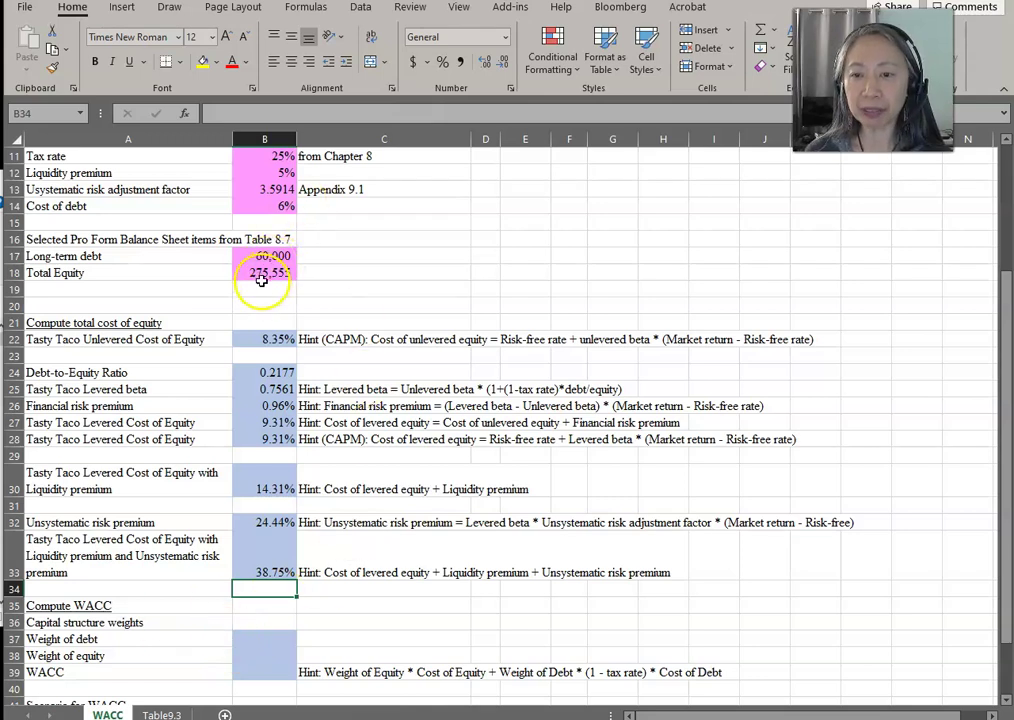
left_click(244, 639)
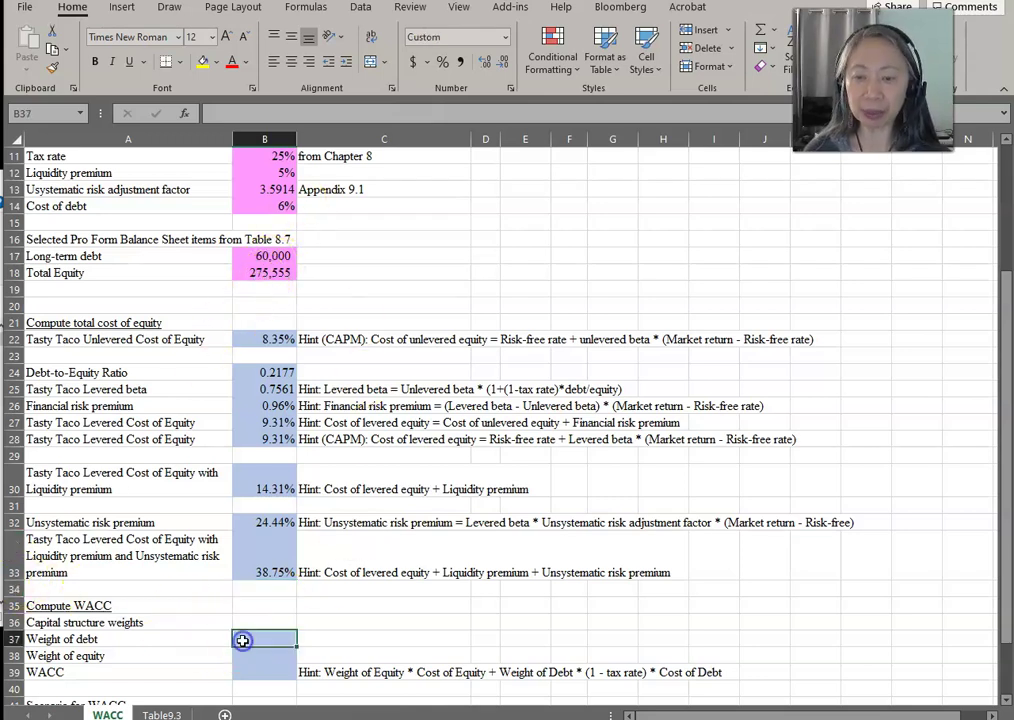
type("=")
scroll(240, 639, "up", 2)
left_click(262, 339)
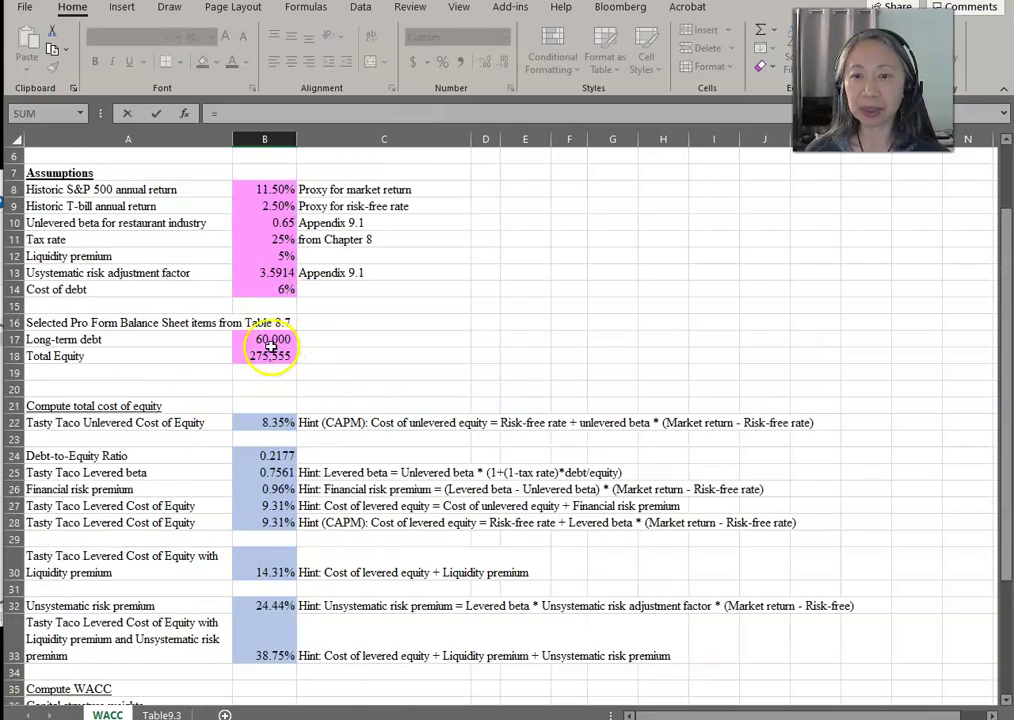
type("/(")
left_click(258, 339)
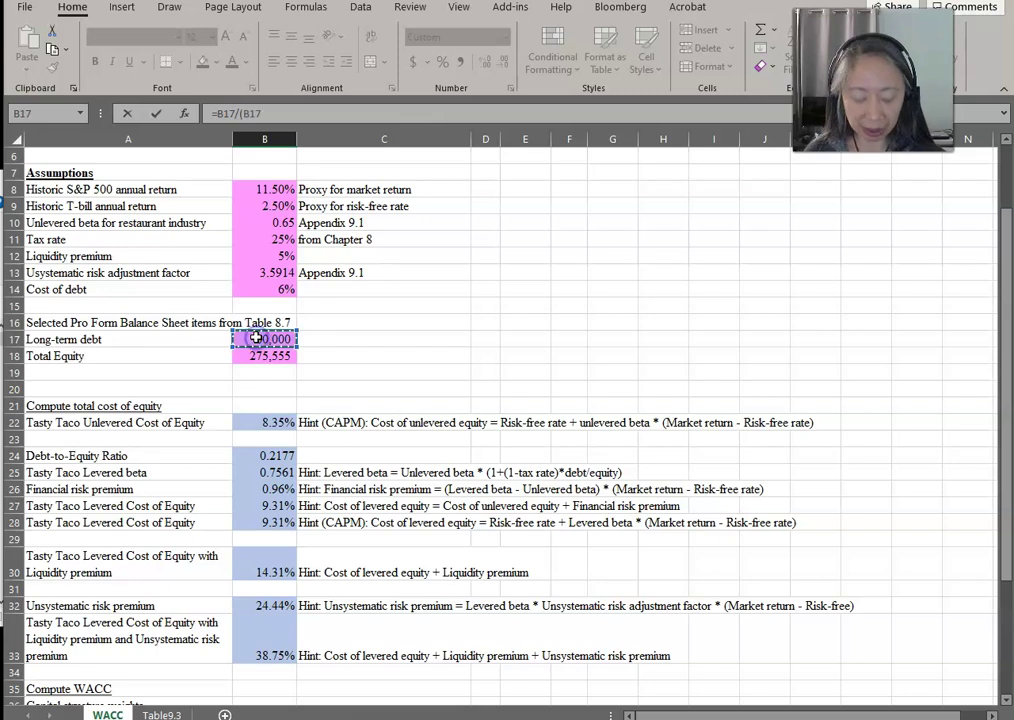
type("+")
left_click(258, 357)
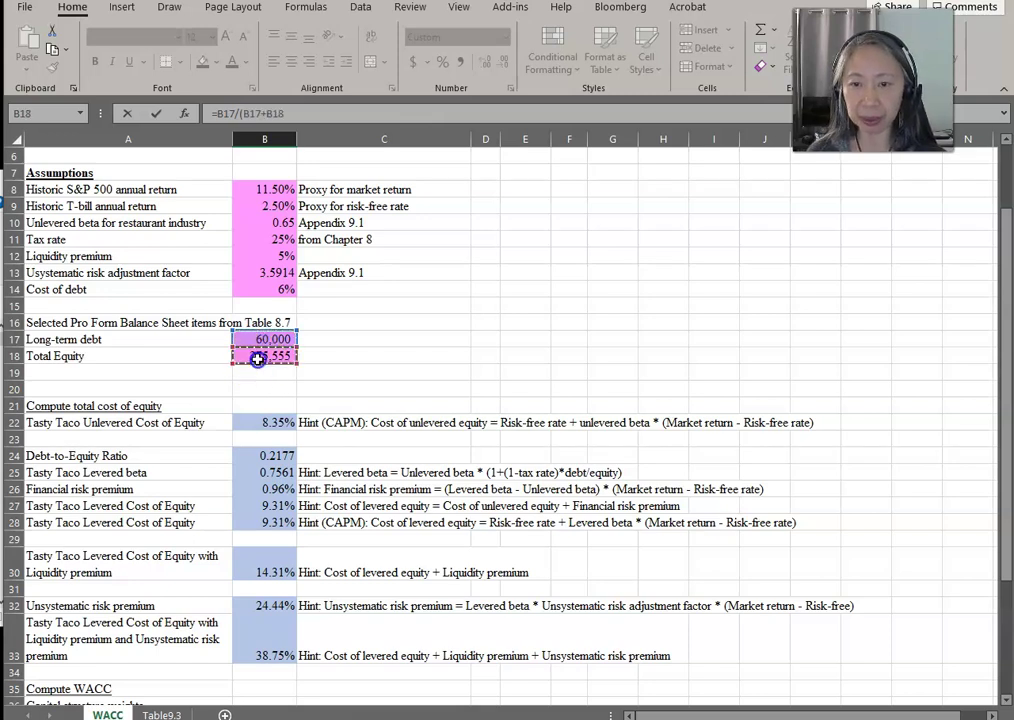
type(")")
key("Return")
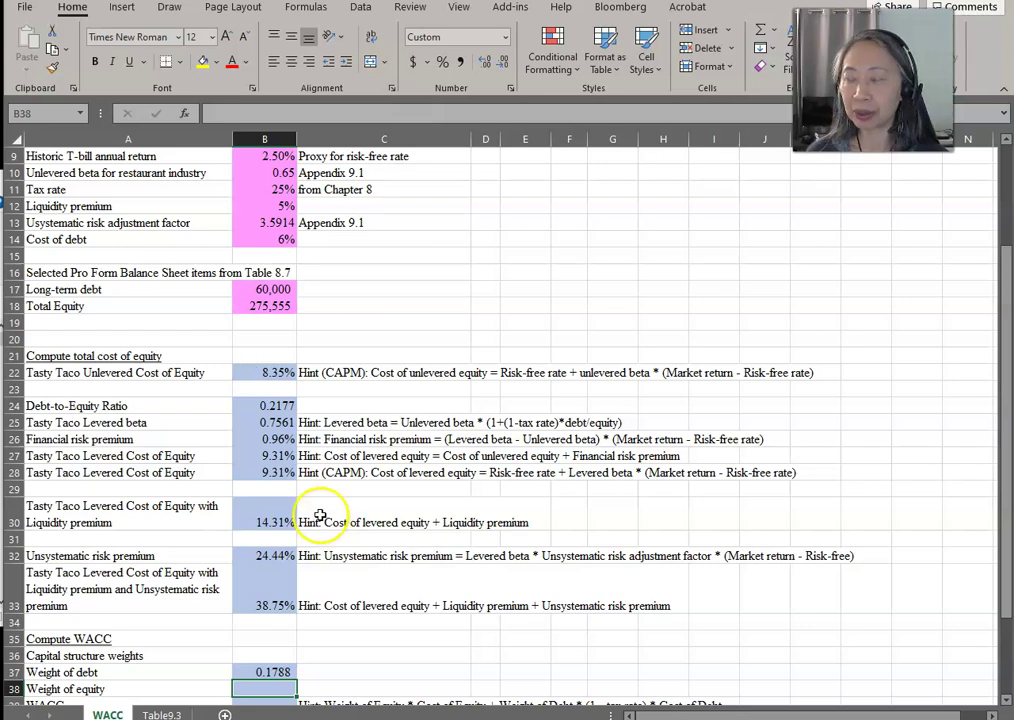
scroll(320, 516, "down", 2)
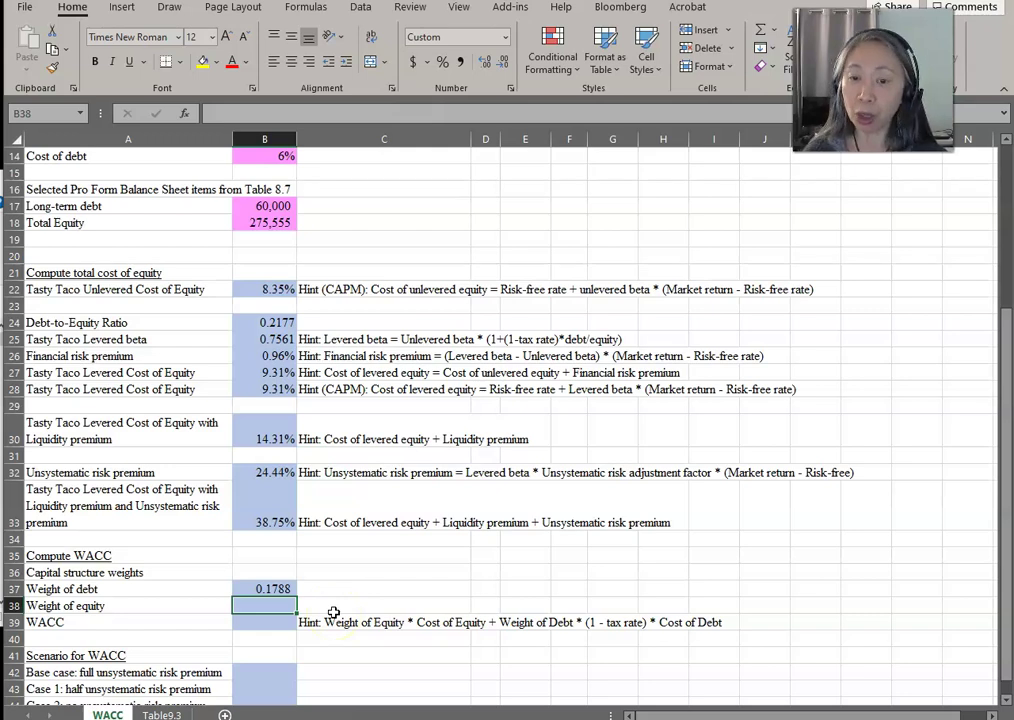
- Calculate the Weight of equity in B38 by dividing total equity by debt plus equity, =B18/(B17+B18)
type("=")
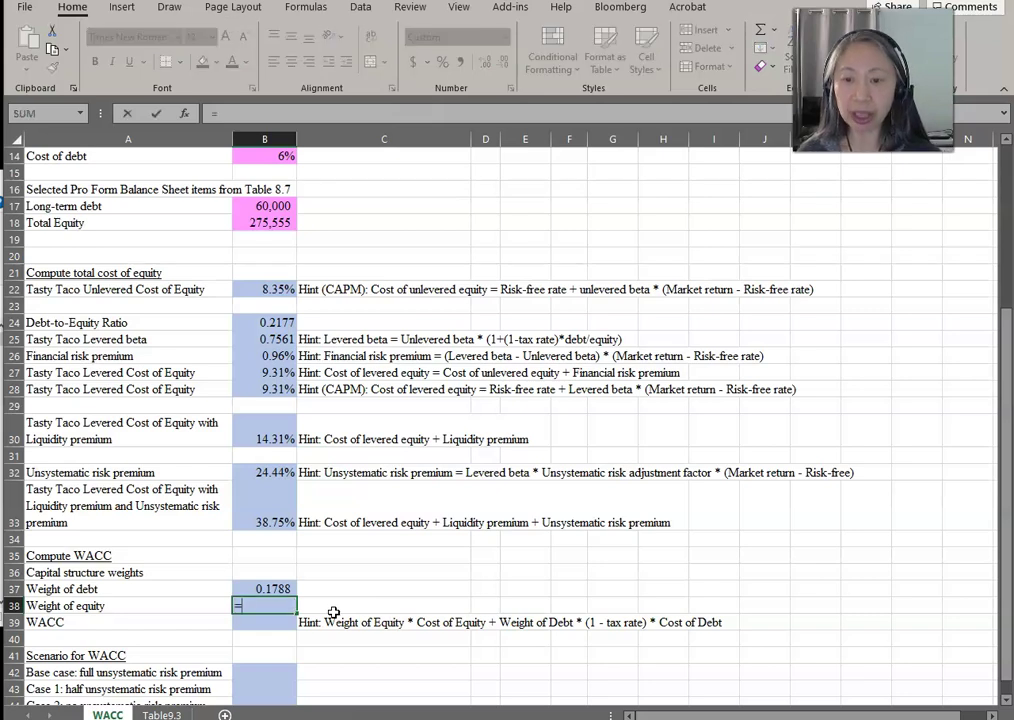
left_click(279, 222)
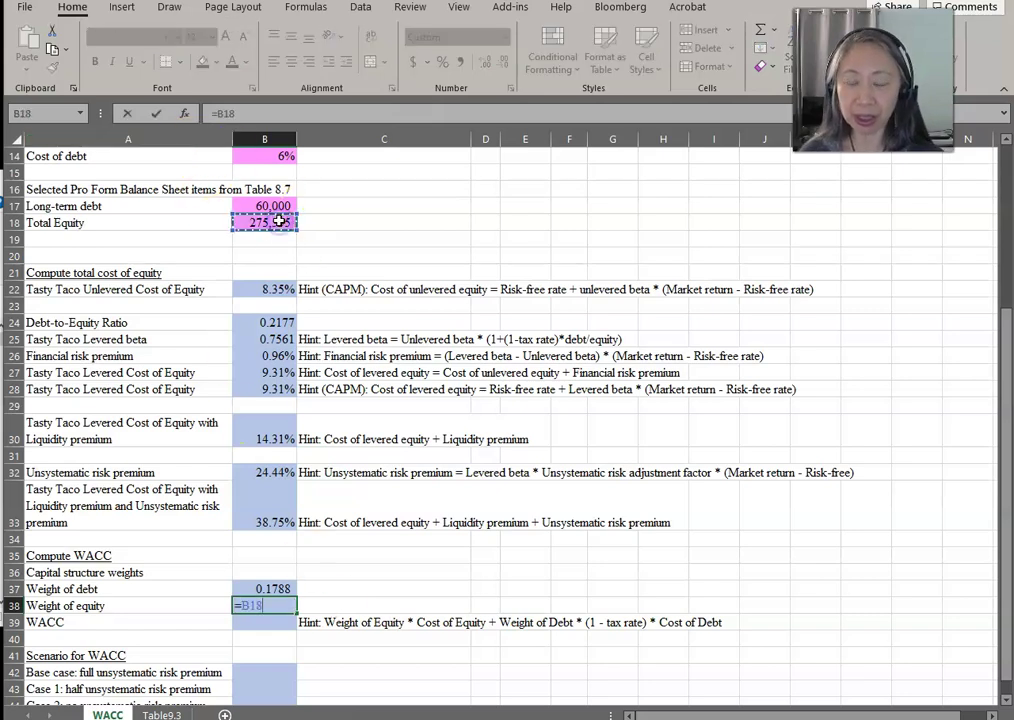
type("/(")
left_click(266, 203)
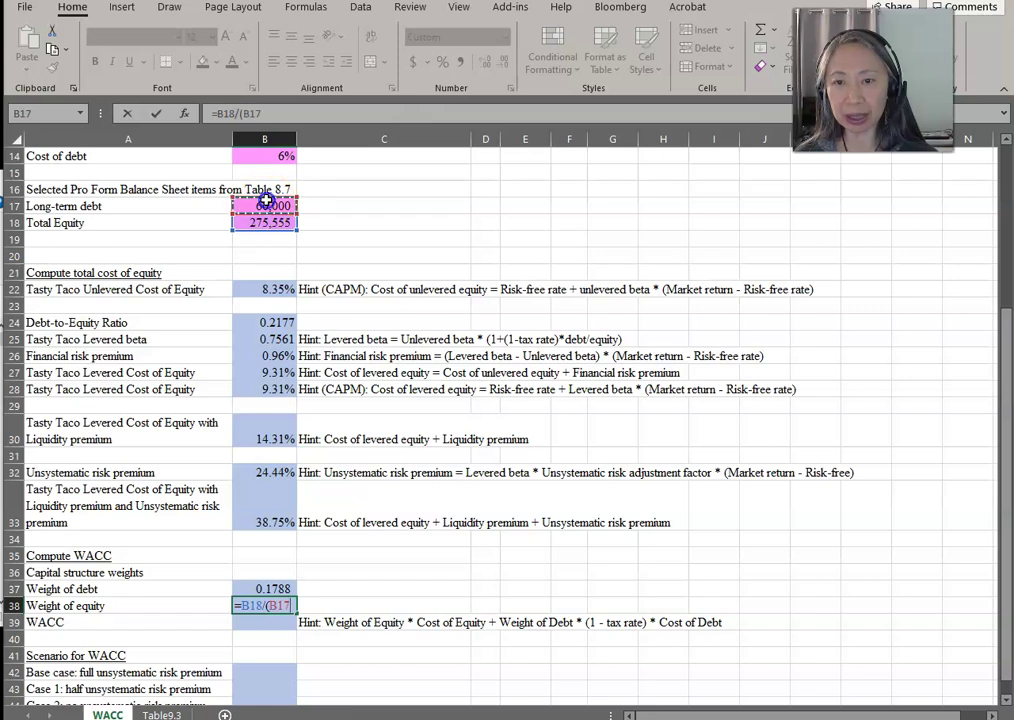
type("+")
left_click(269, 222)
key("Return")
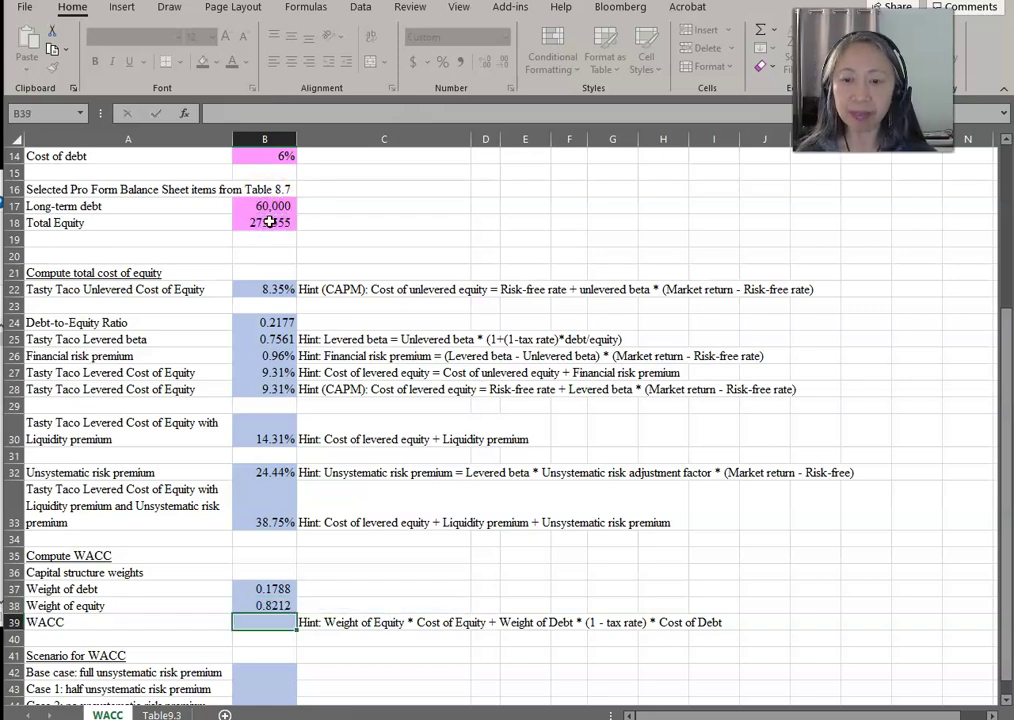
- Check the sum of the capital structure weights with a temporary formula =B37+B38 in C37, and clear the cell
left_click(393, 589)
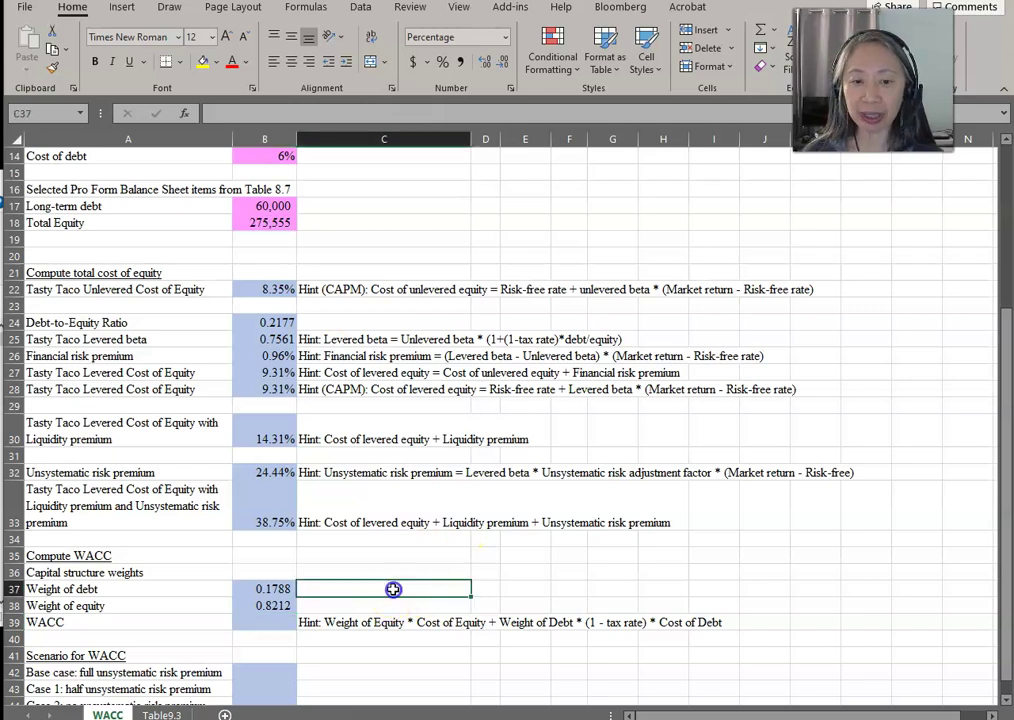
type("=")
key("Left")
type("+")
key("Left")
key("Down")
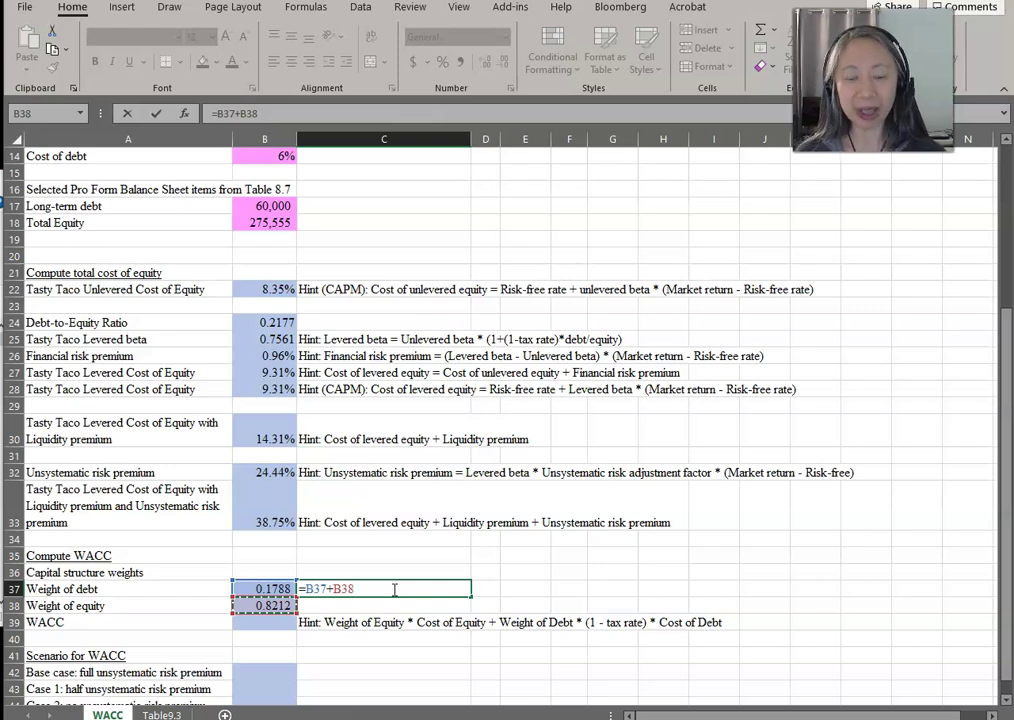
key("Return")
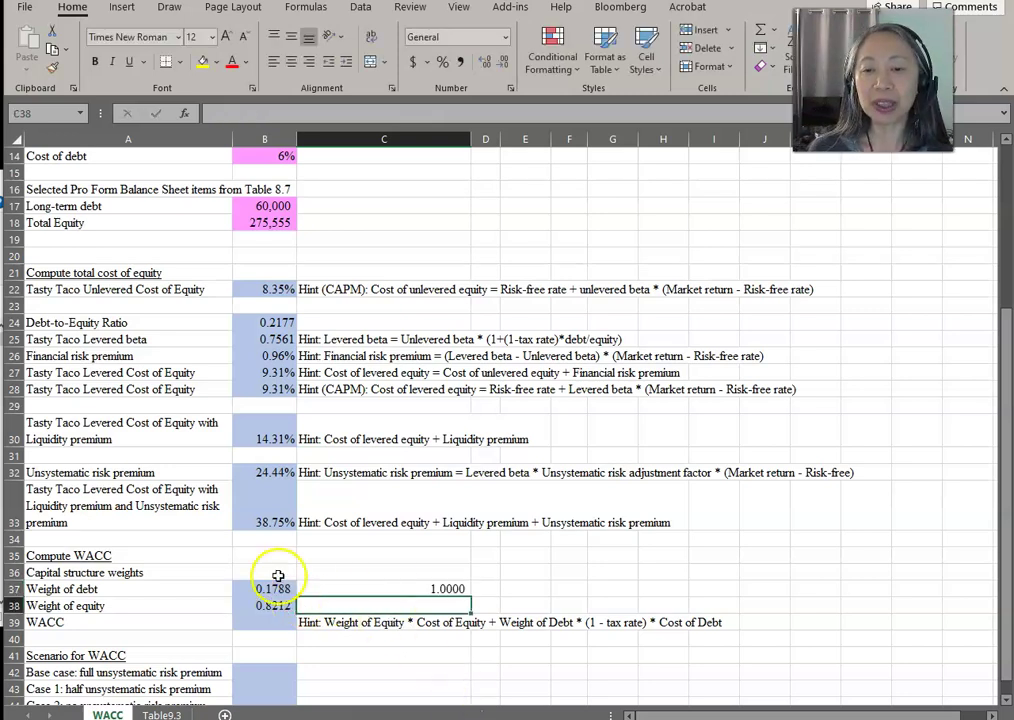
left_click(404, 586)
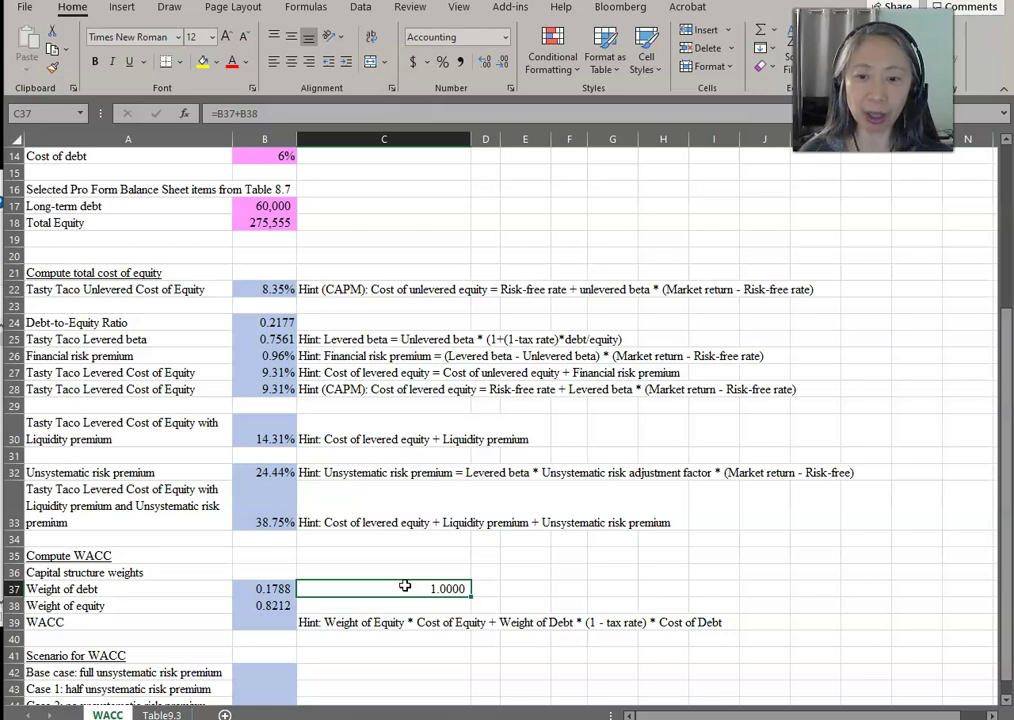
key("Delete")
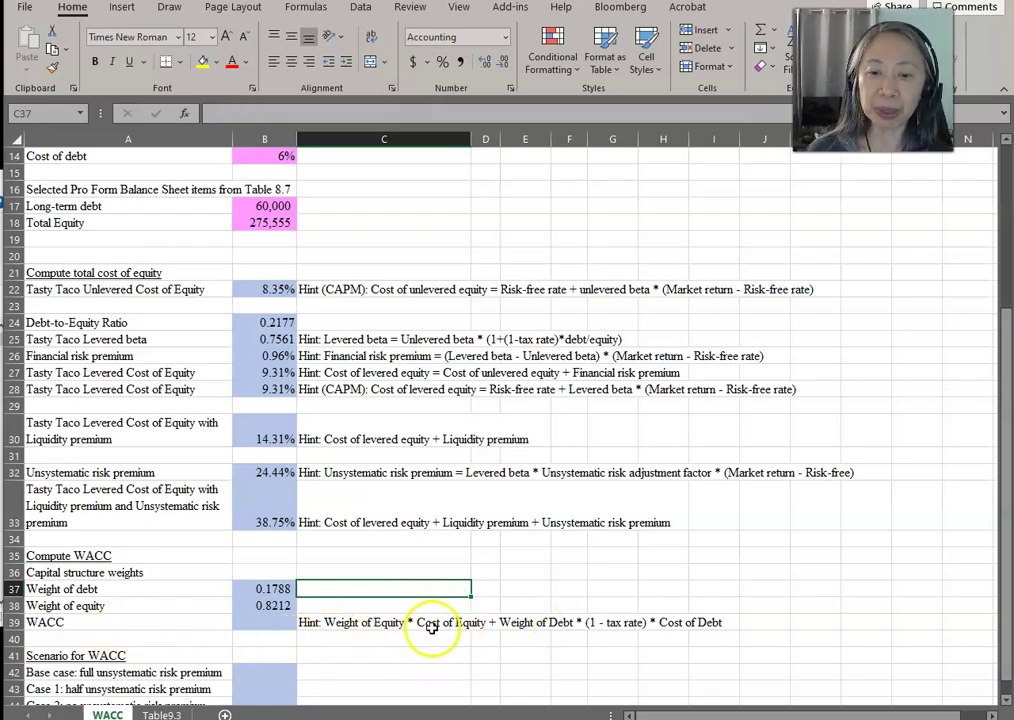
- Compute the WACC in B39 from the weights, full cost of equity and after-tax cost of debt with =B38*B33+B37*(1-B11)*B14
left_click(267, 623)
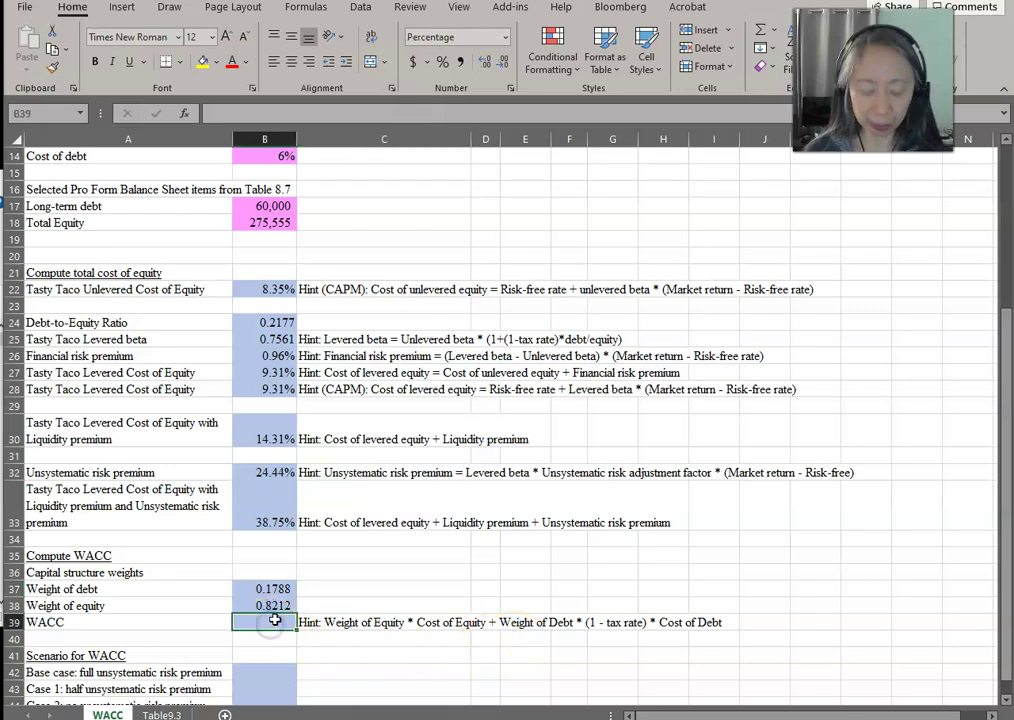
type("=")
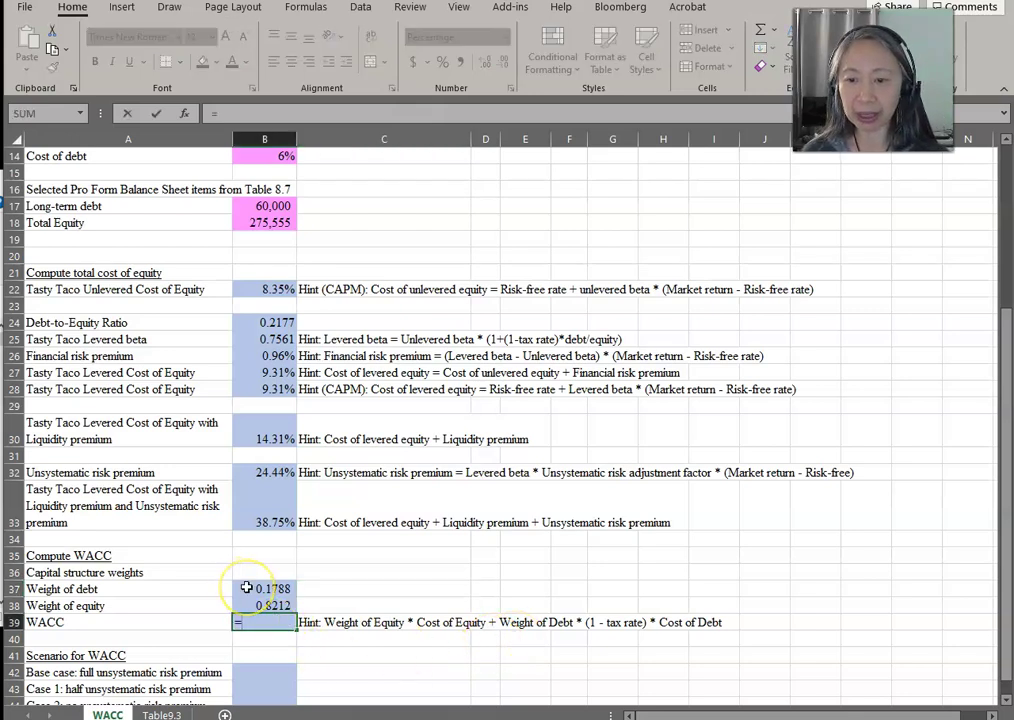
left_click(254, 606)
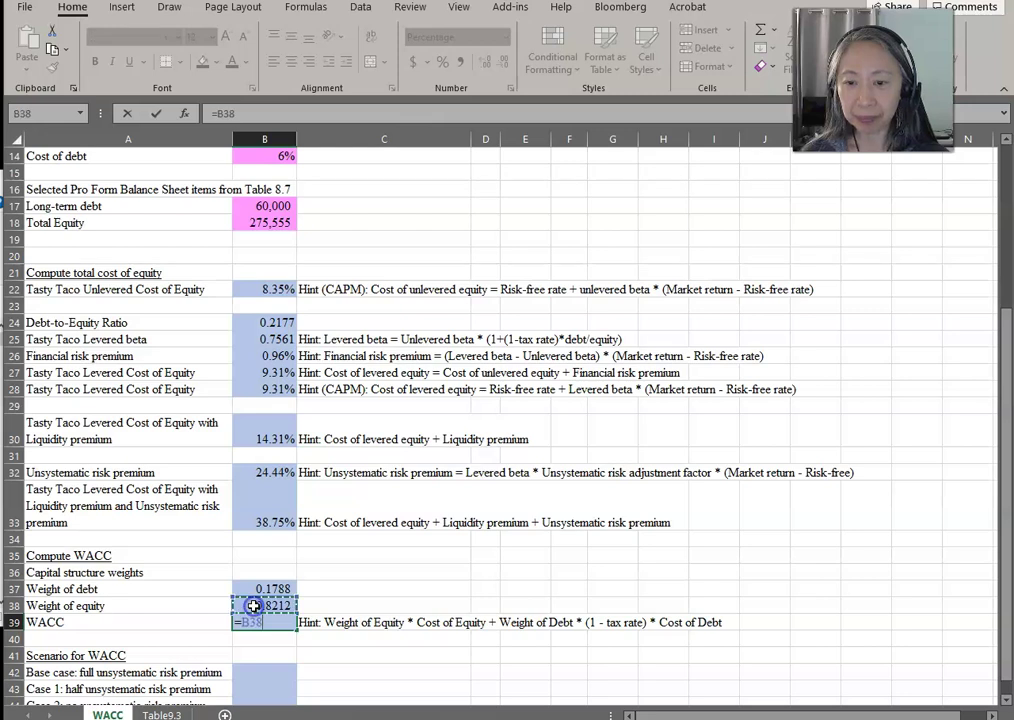
type("*")
left_click(268, 513)
type("+")
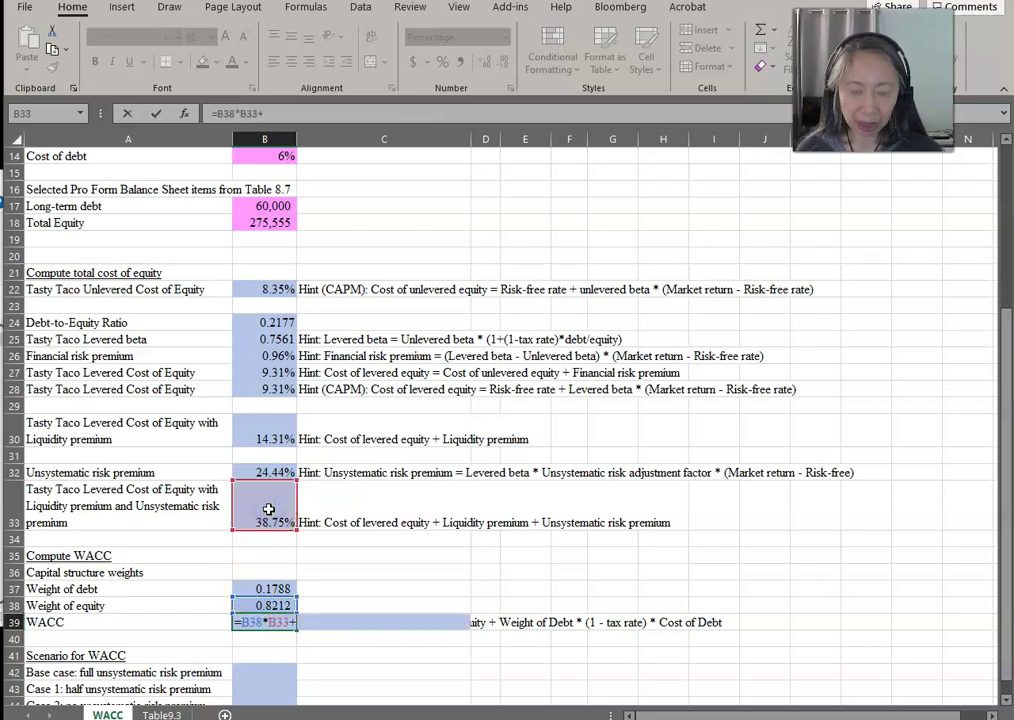
left_click(242, 590)
type("*(")
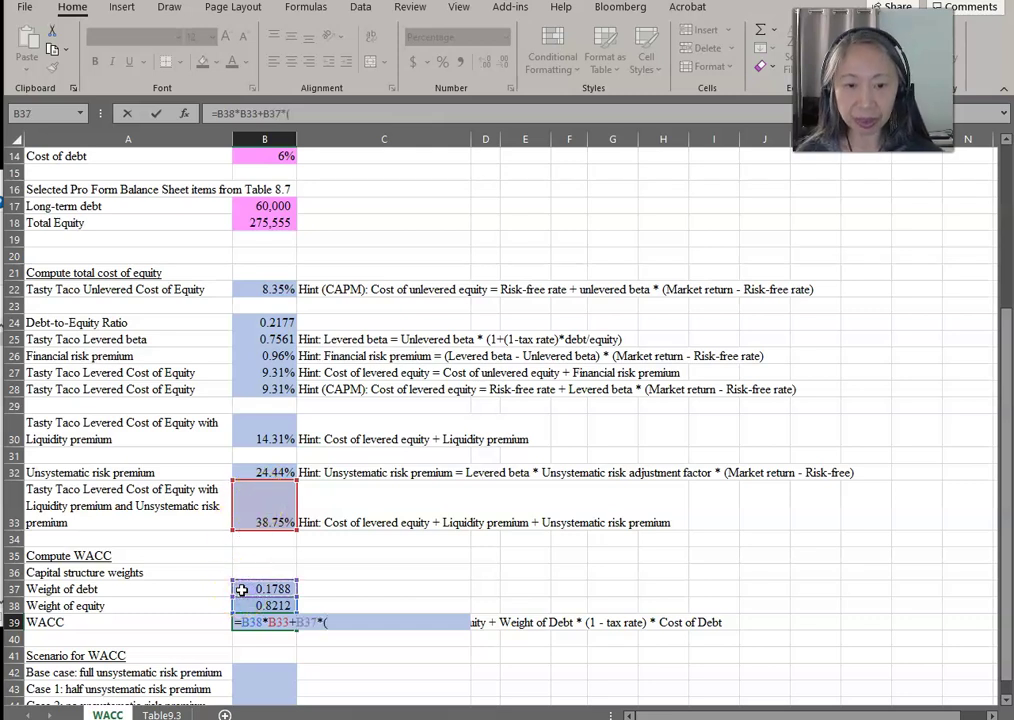
type("1-")
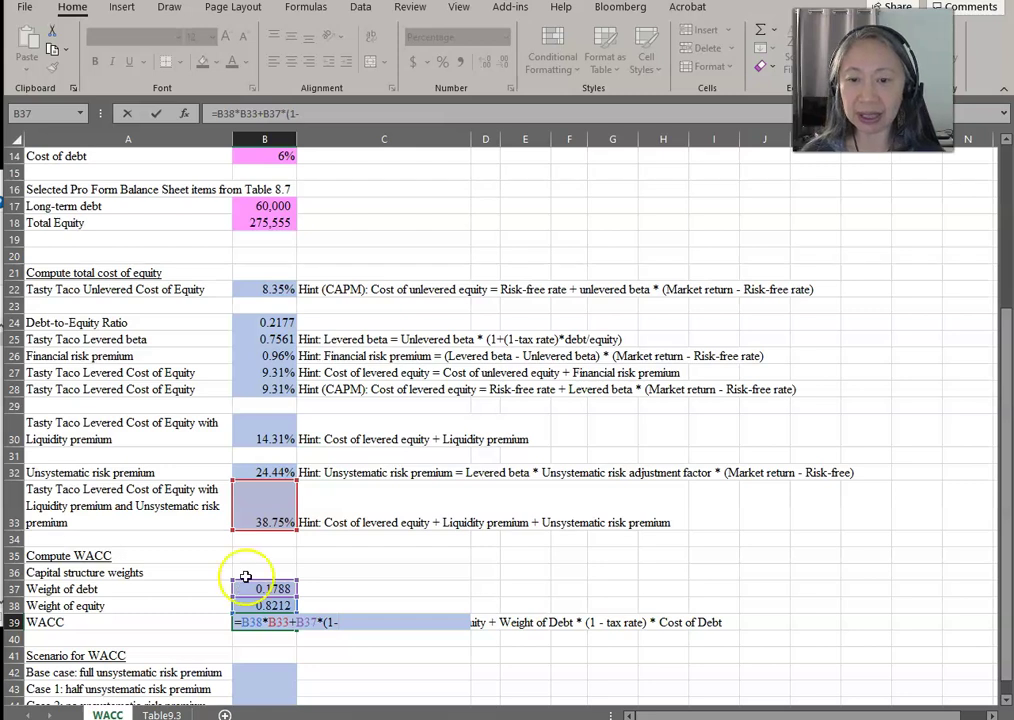
scroll(289, 197, "up", 2)
left_click(269, 189)
type(")")
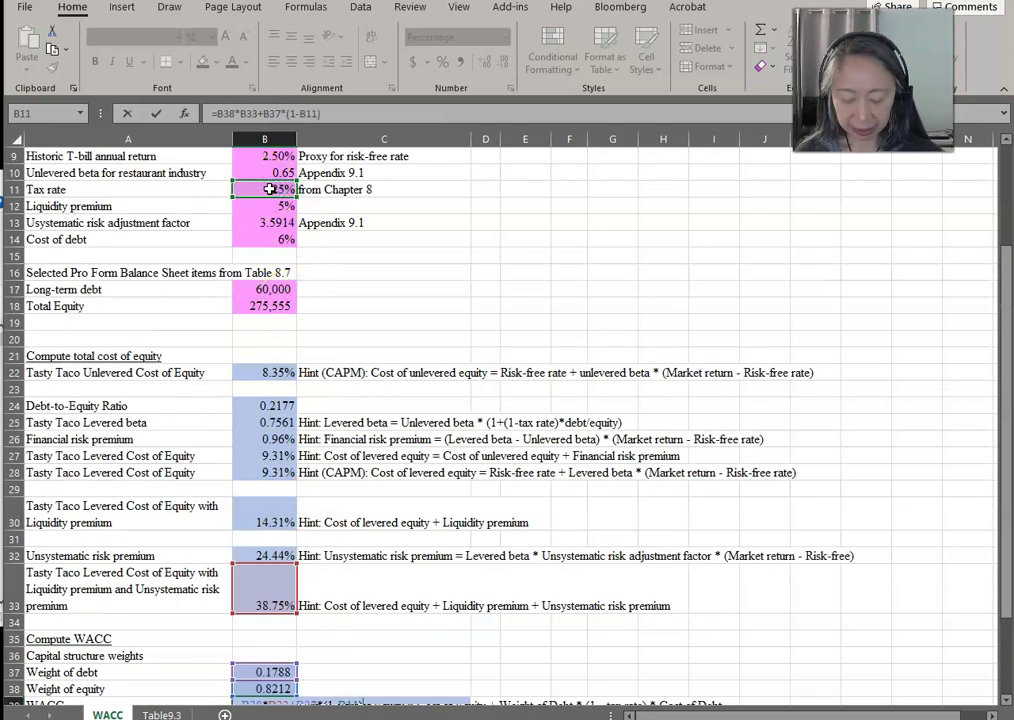
type("*")
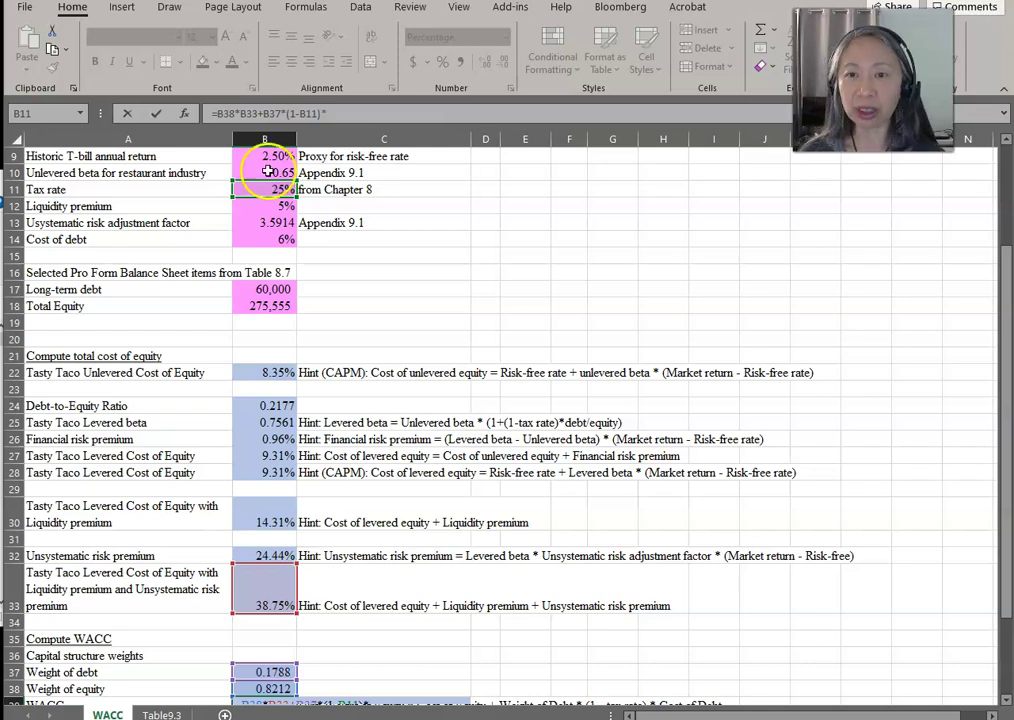
left_click(281, 240)
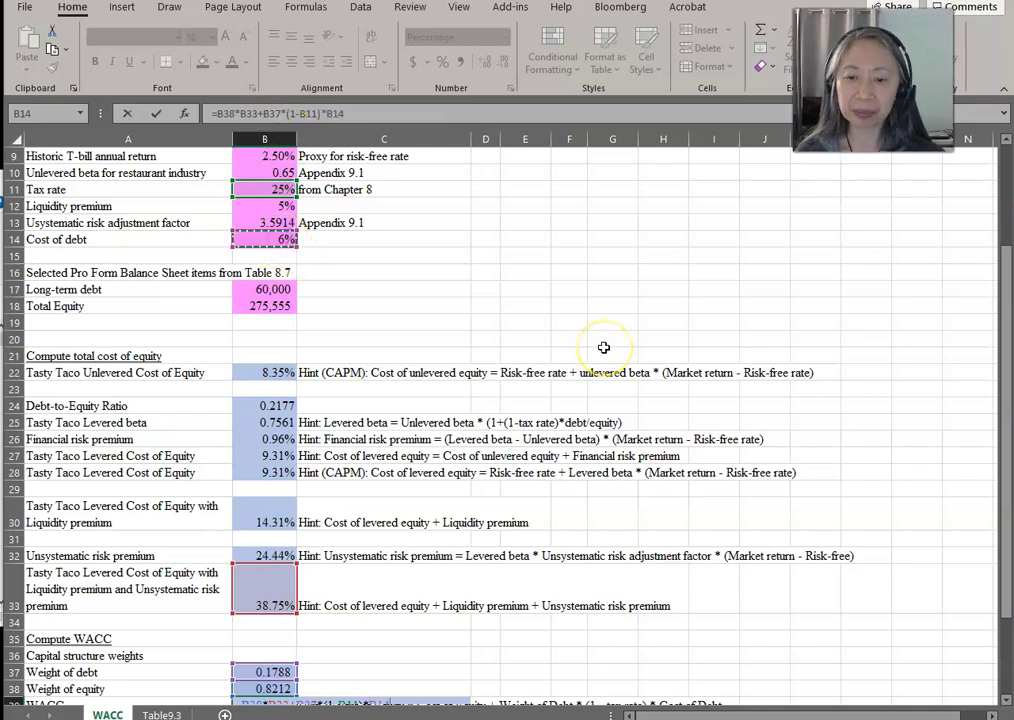
key("Return")
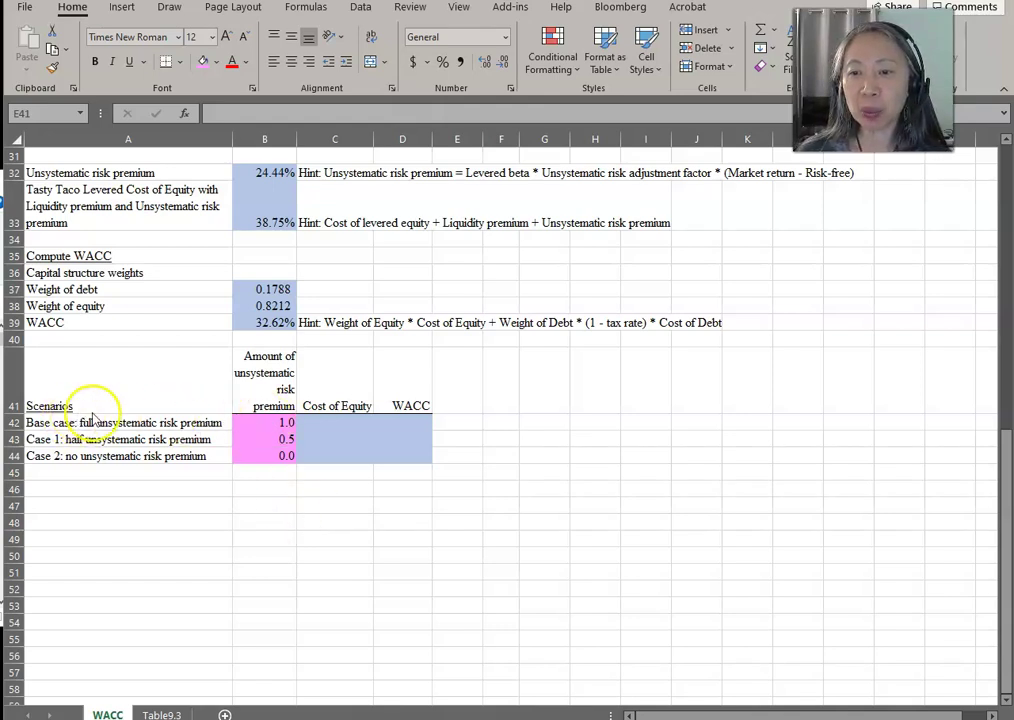
- Fill the base case scenario by linking its Cost of Equity in C42 to =B33 and its WACC in D42 to =B39
left_click(337, 420)
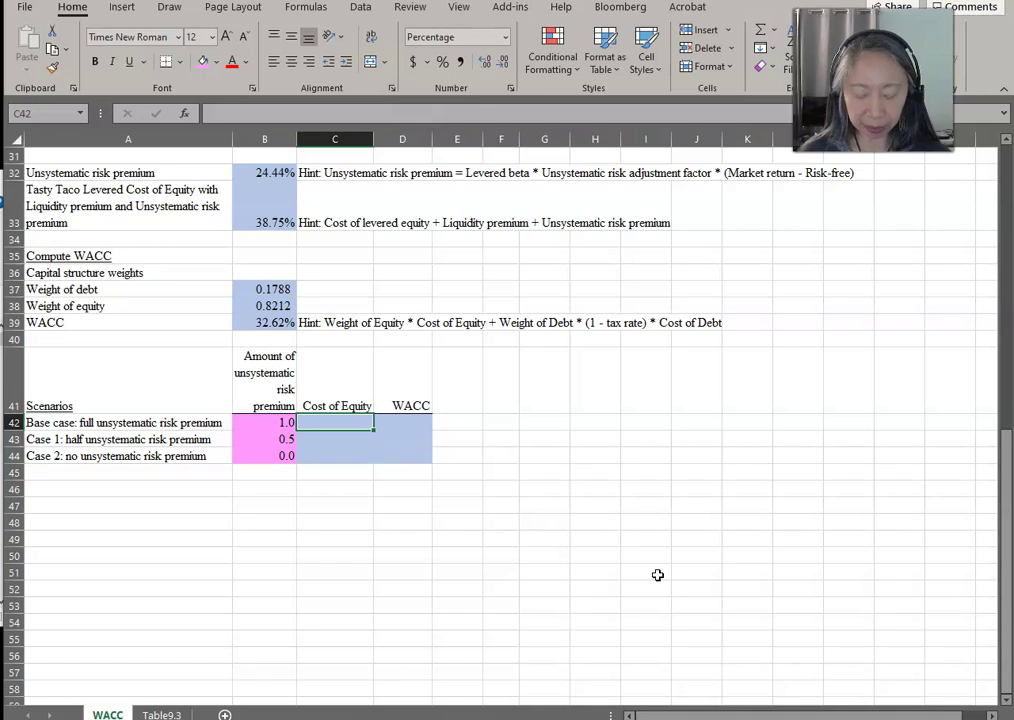
type("=")
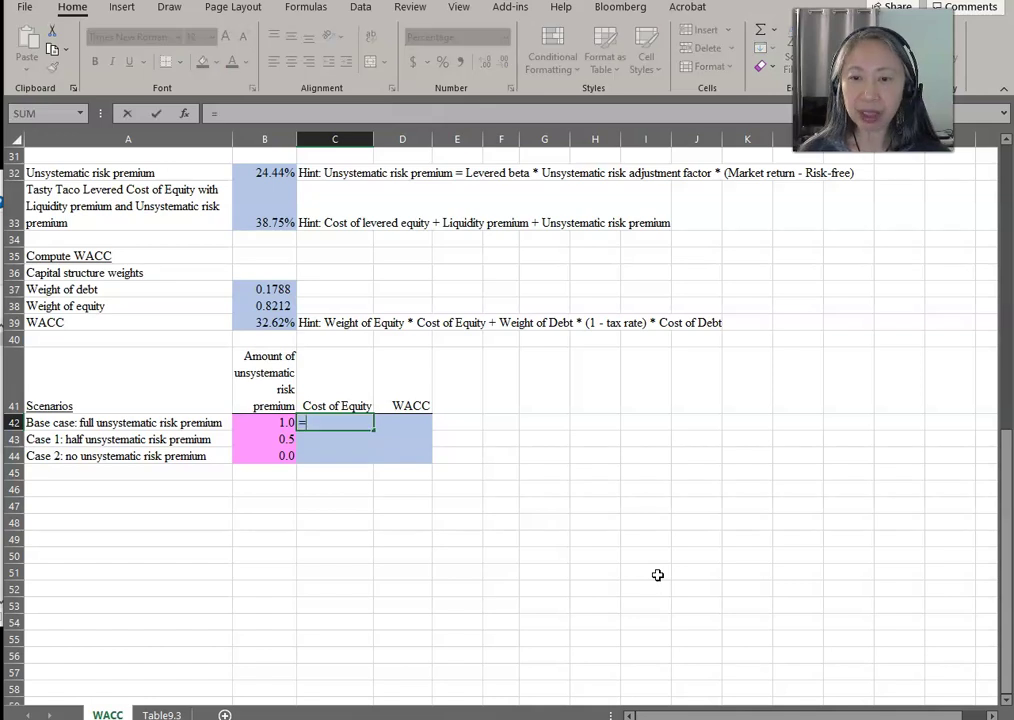
left_click(261, 222)
key("Tab")
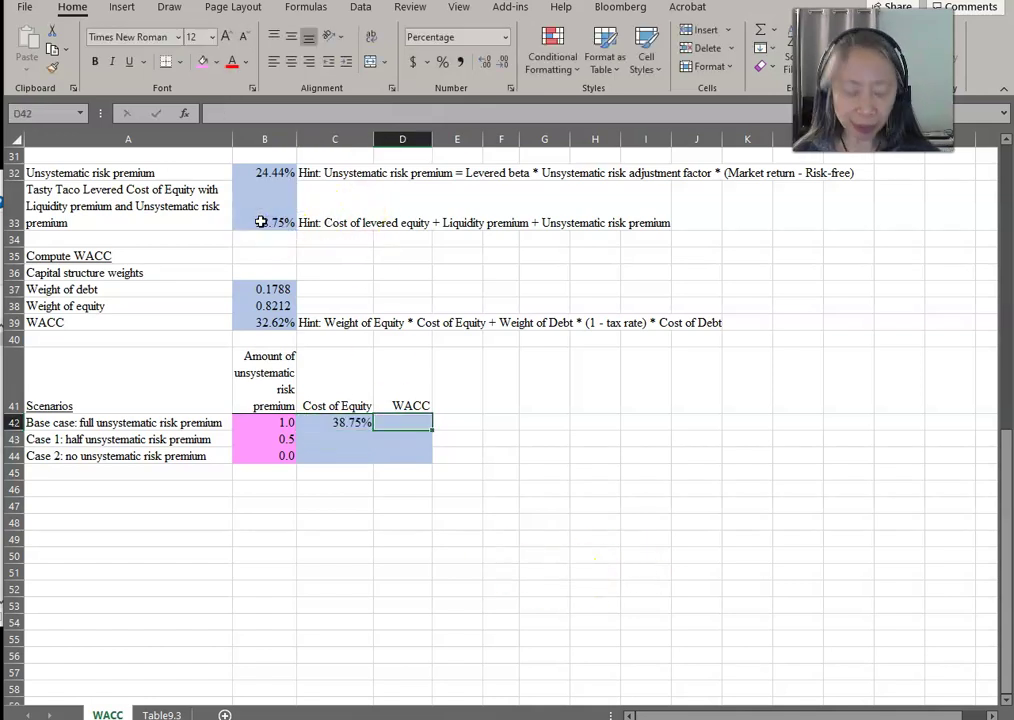
type("=")
left_click(279, 322)
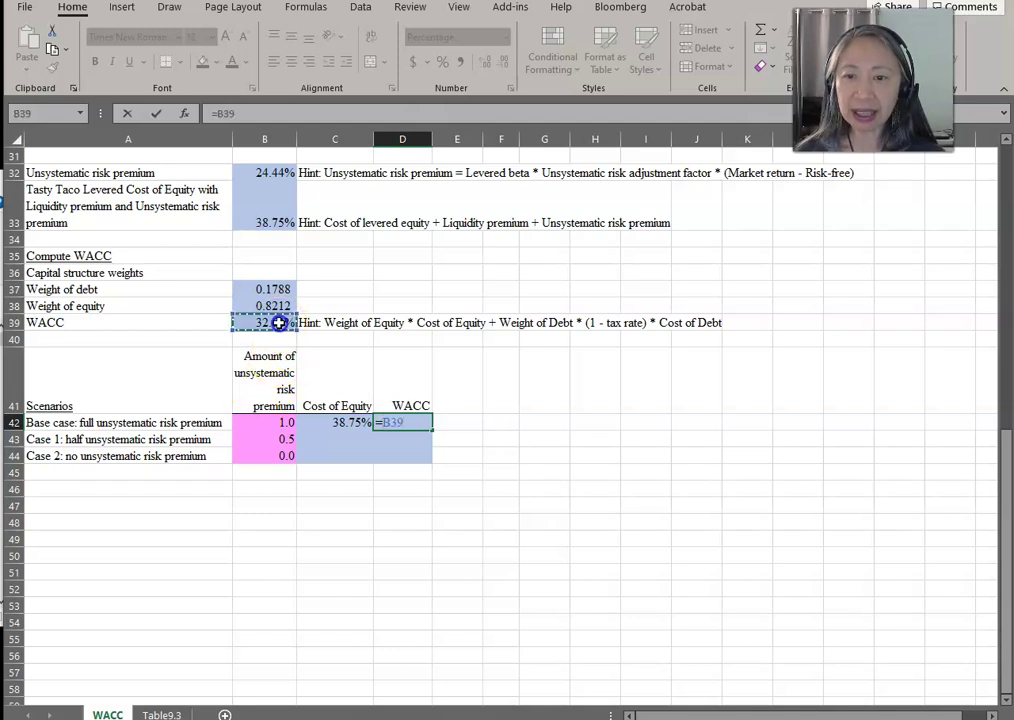
key("Return")
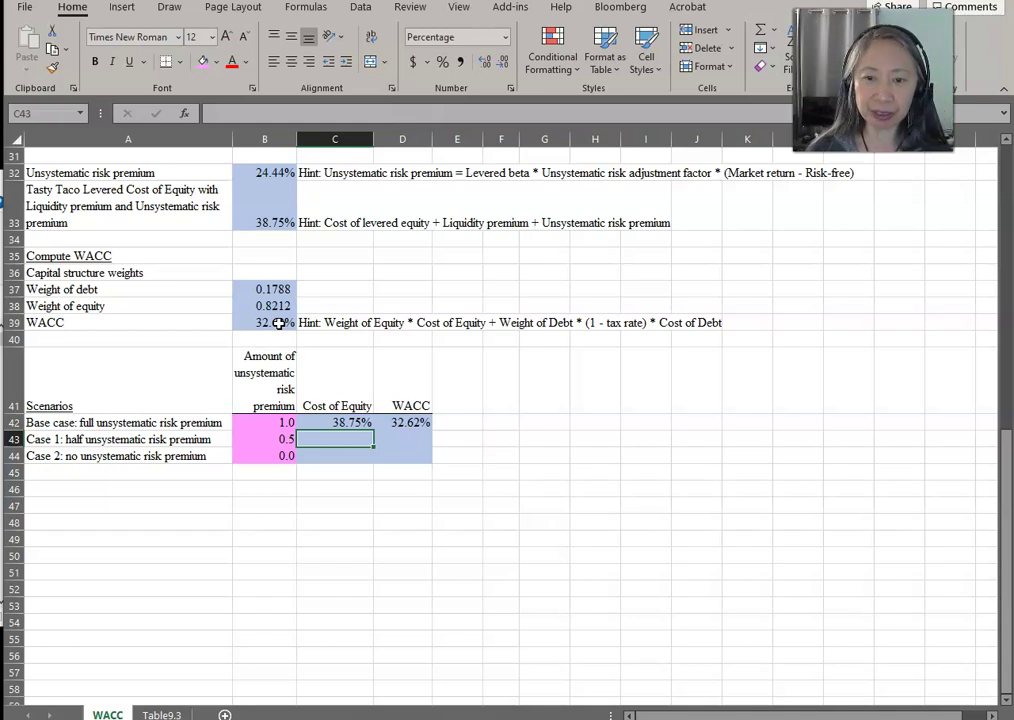
- Compute the Case 1 Cost of Equity in C43 with half the unsystematic risk premium, using =B43*B32+B30
type("=")
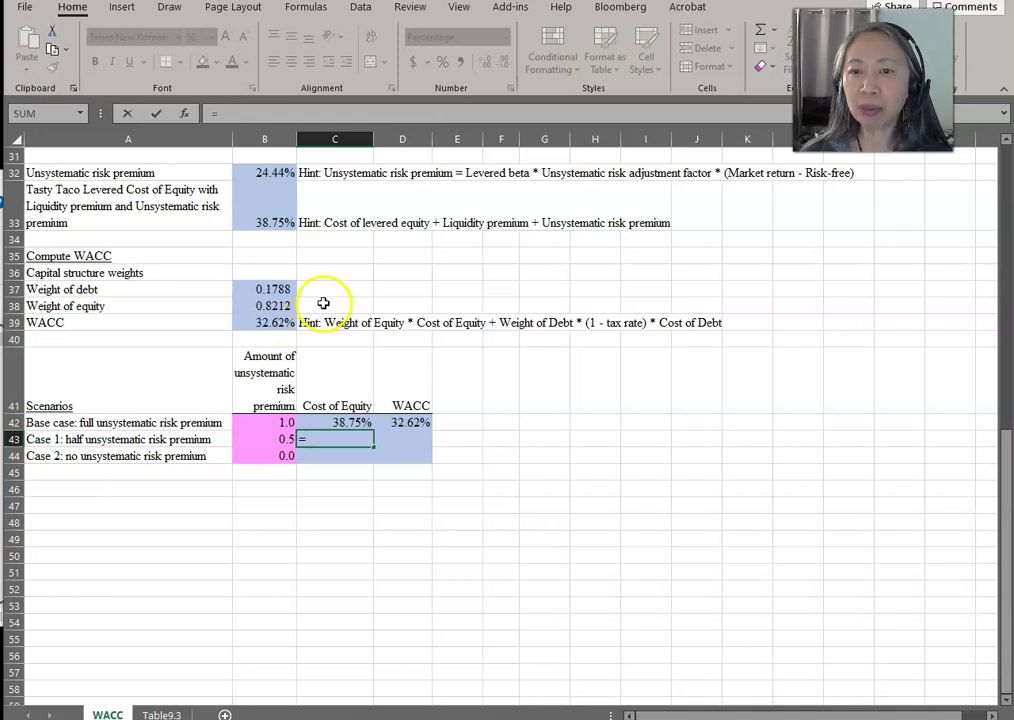
left_click(272, 435)
type("*")
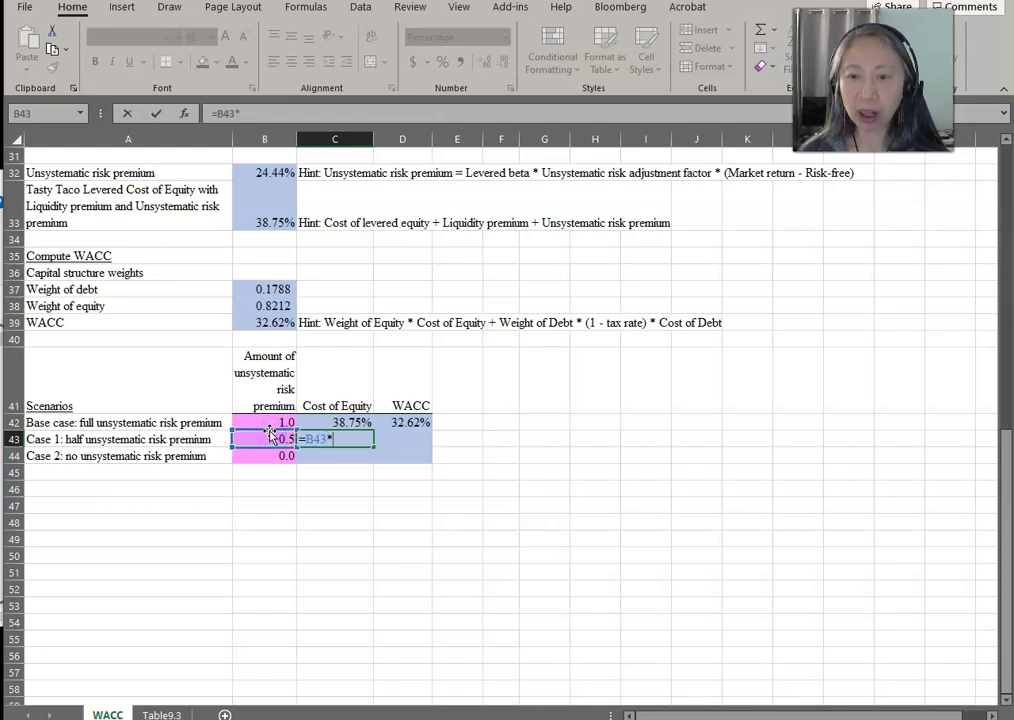
left_click(266, 172)
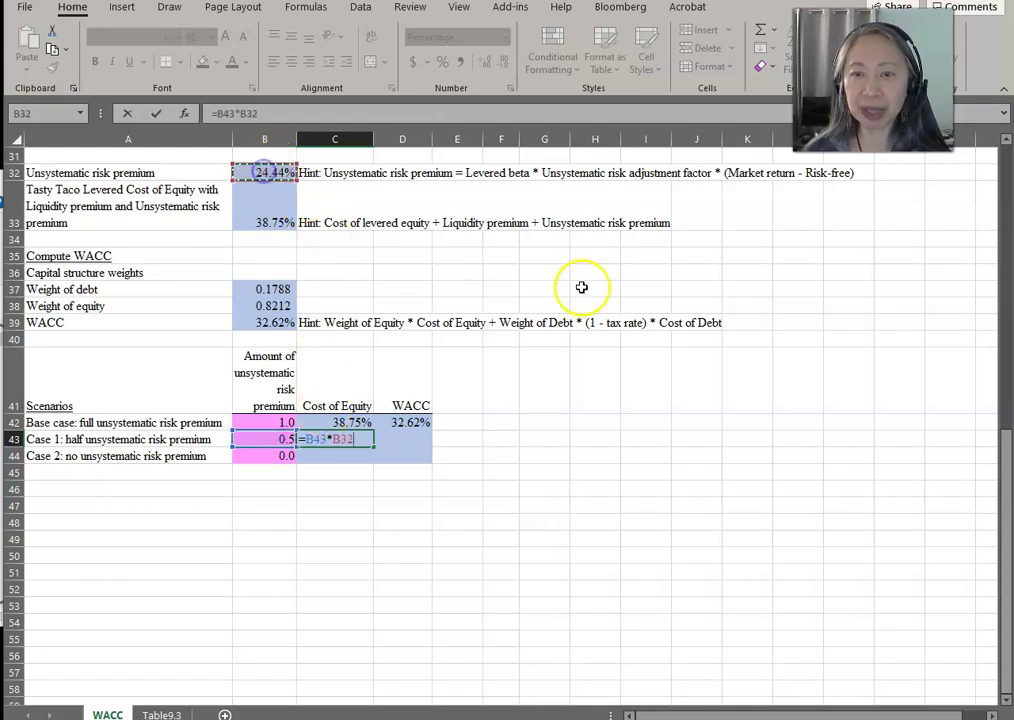
type("+")
scroll(575, 282, "up", 2)
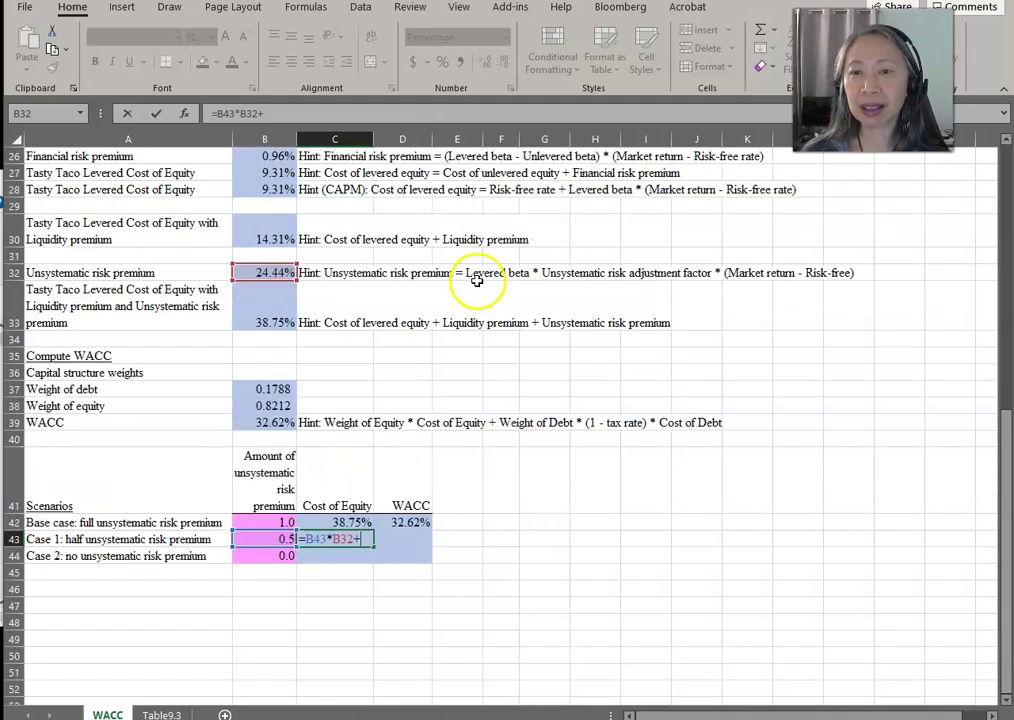
left_click(276, 233)
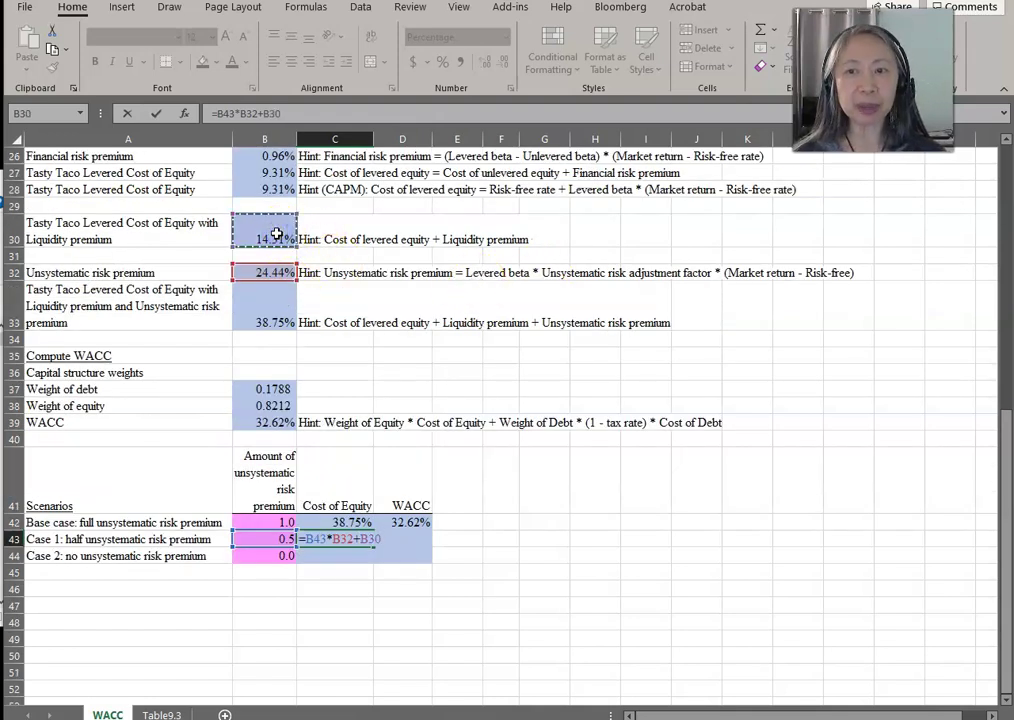
key("Return")
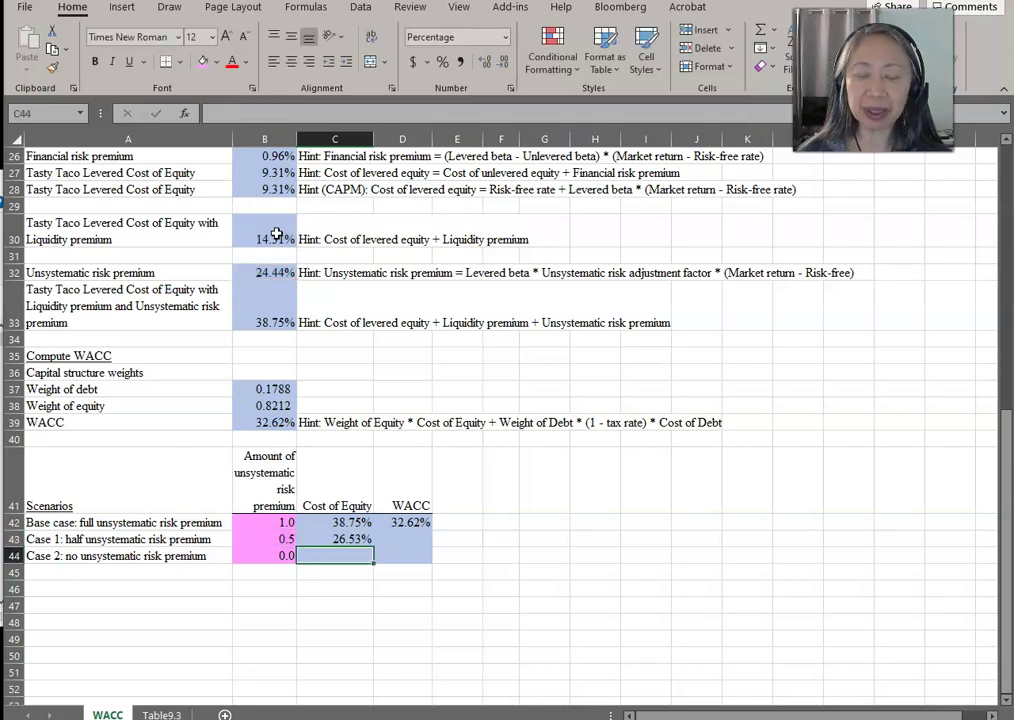
- Review the Case 1 cost of equity formula and the Unsystematic risk premium formula in B32, and return to the Case 1 WACC cell D43
key("Up")
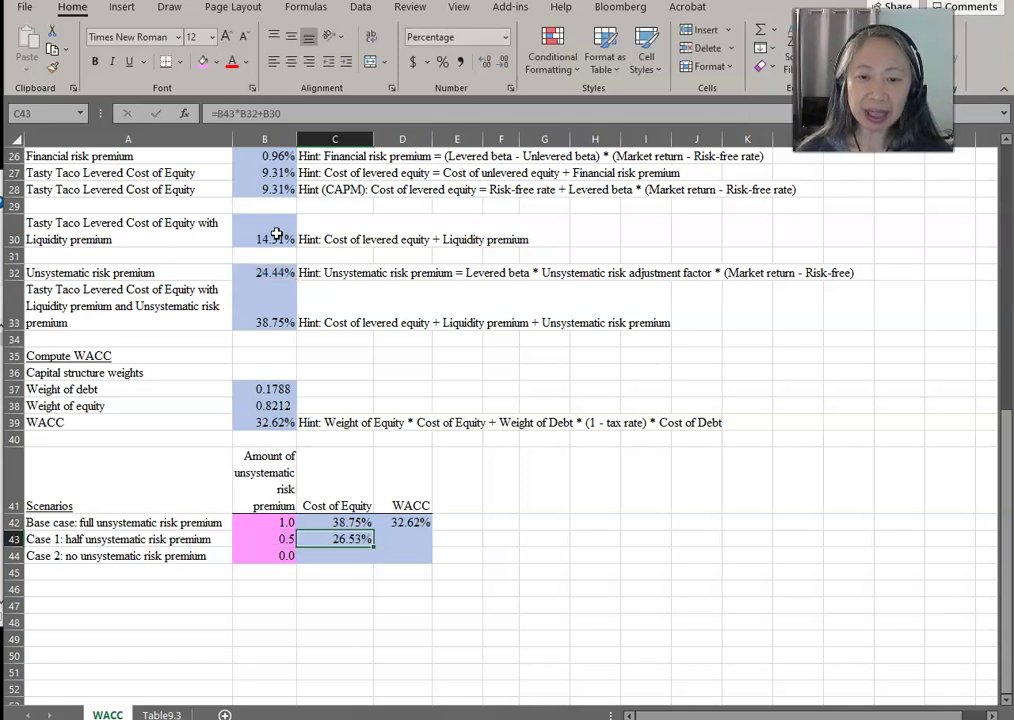
key("Right")
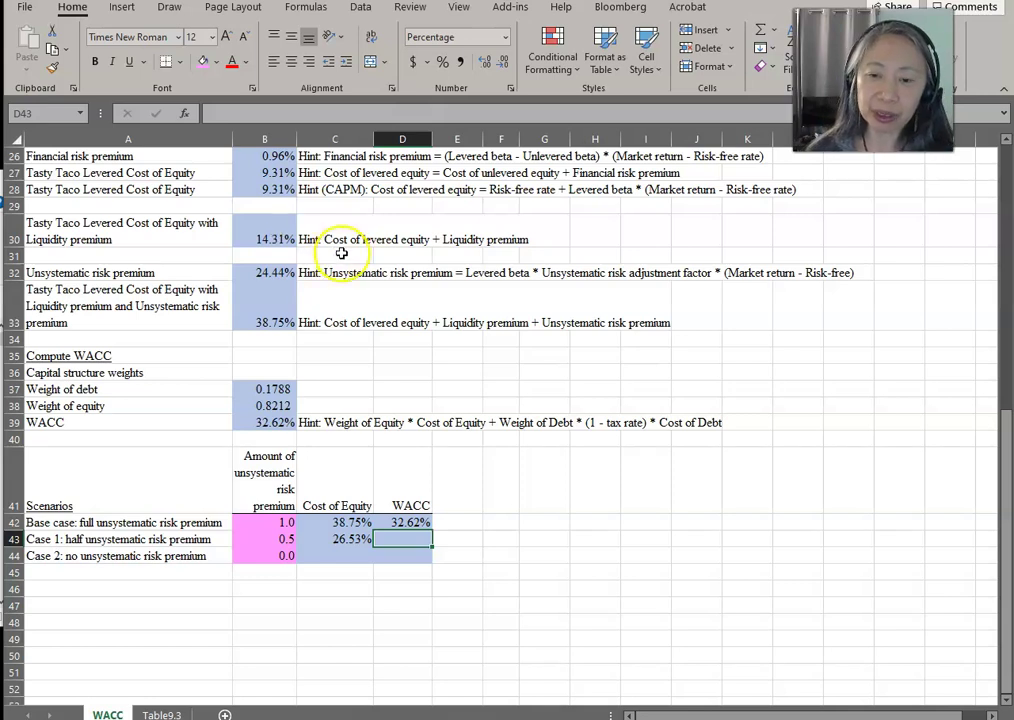
scroll(349, 260, "up", 2)
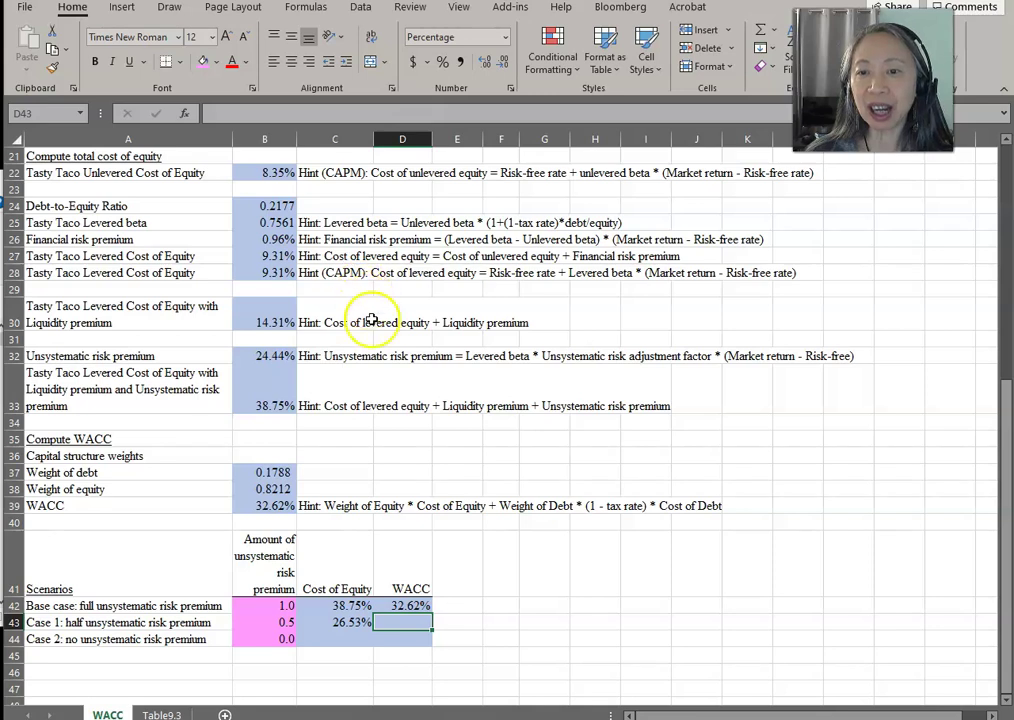
left_click(272, 370)
left_click(272, 356)
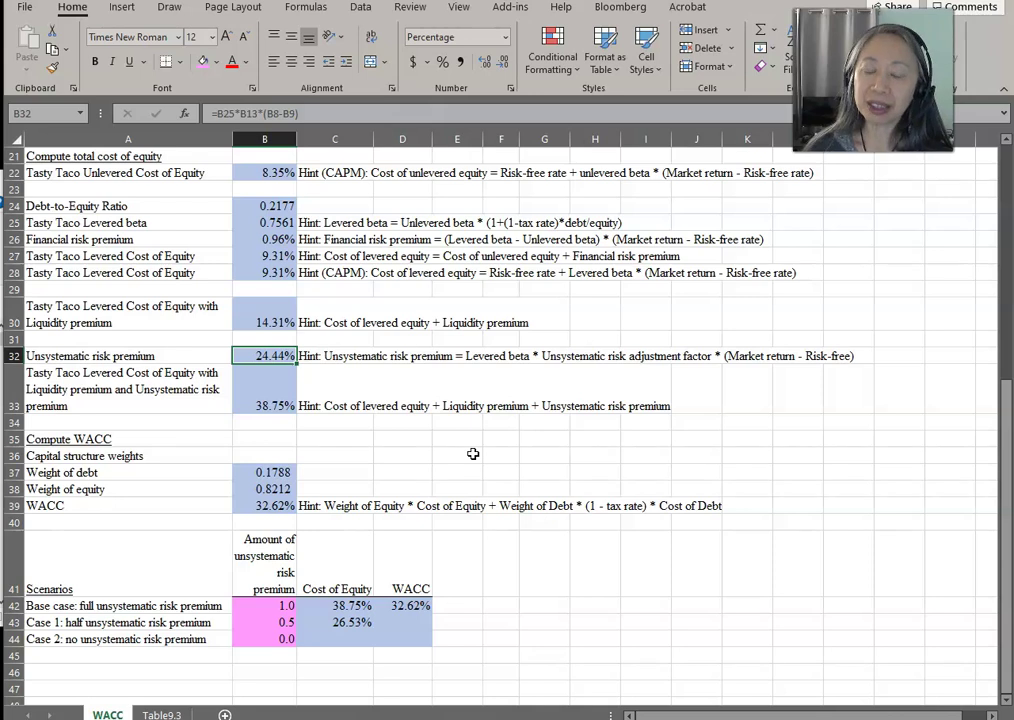
left_click(395, 622)
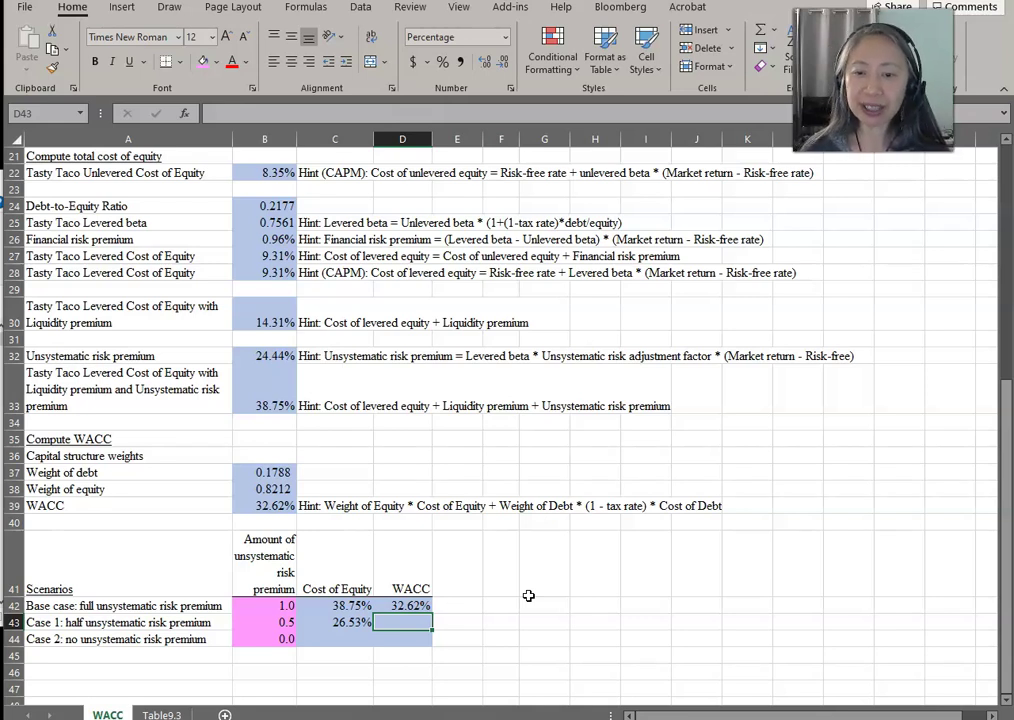
- Compute the Case 1 WACC in D43 from the weights, Case 1 cost of equity and after-tax cost of debt with =$B$38*C43+$B$37*(1-$B$11)*$B$14
type("=")
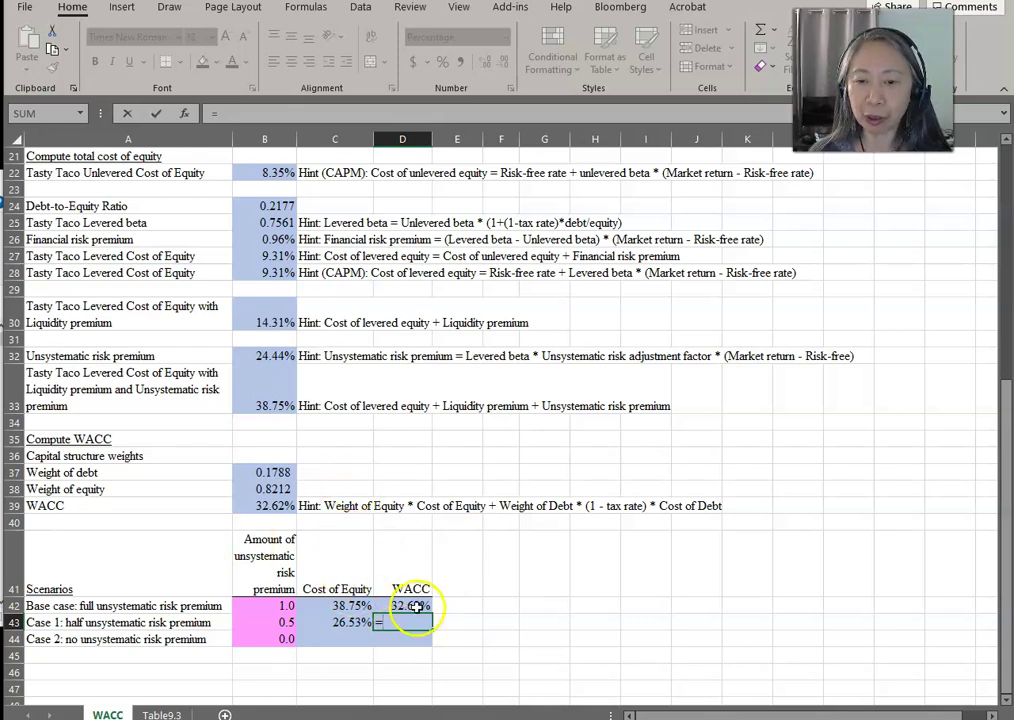
left_click(270, 472)
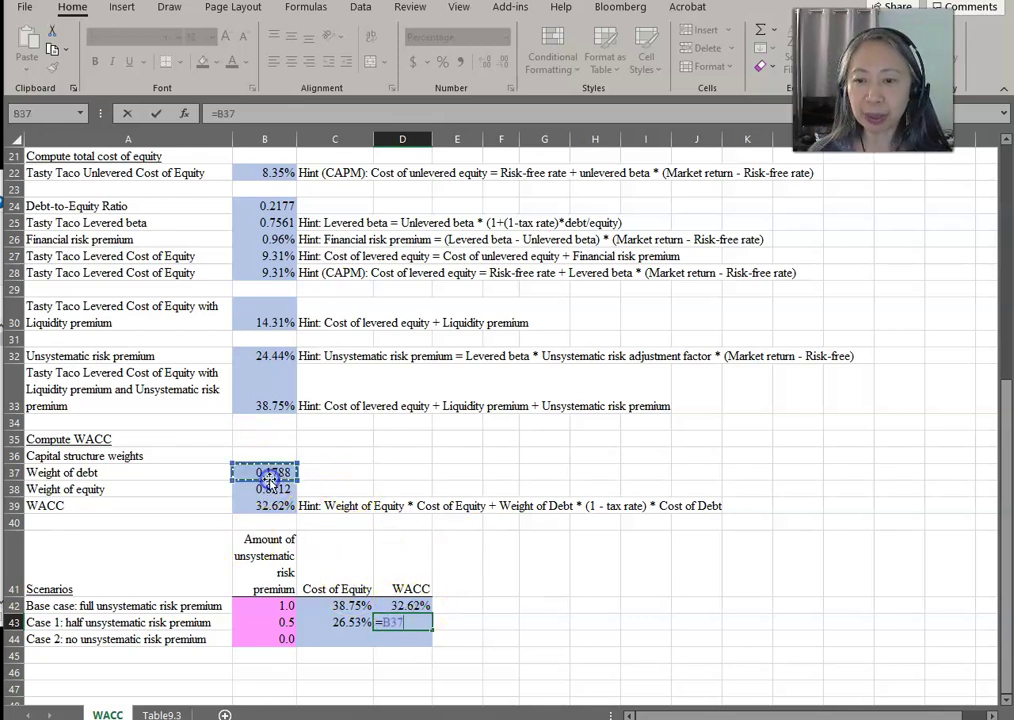
left_click(270, 489)
key("F4")
type("*")
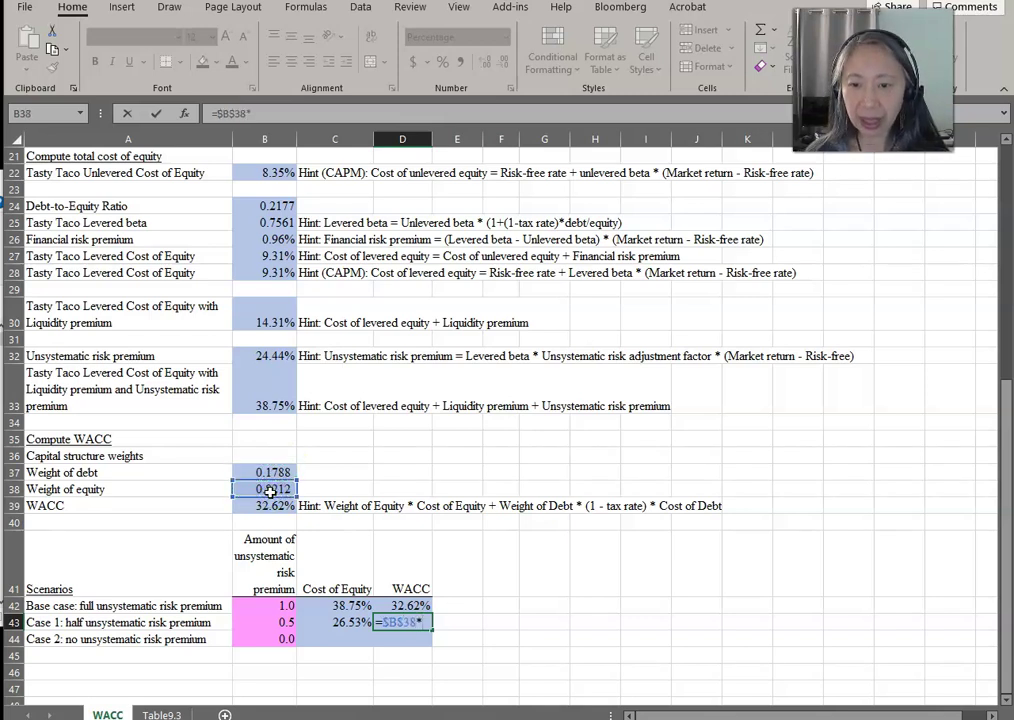
left_click(340, 623)
type("+")
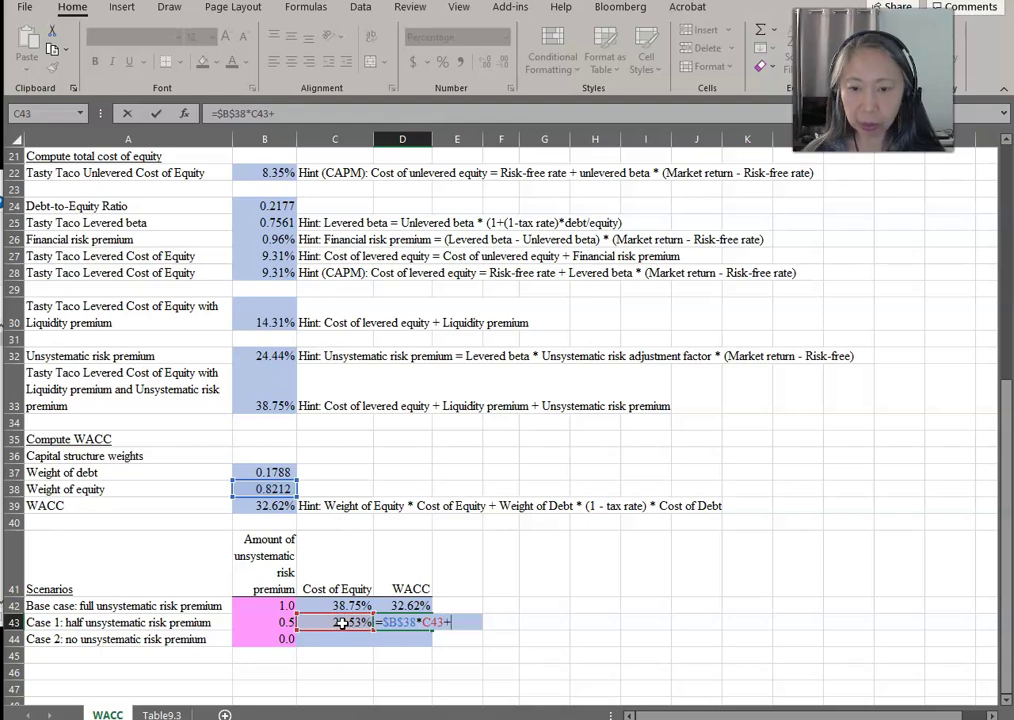
left_click(278, 474)
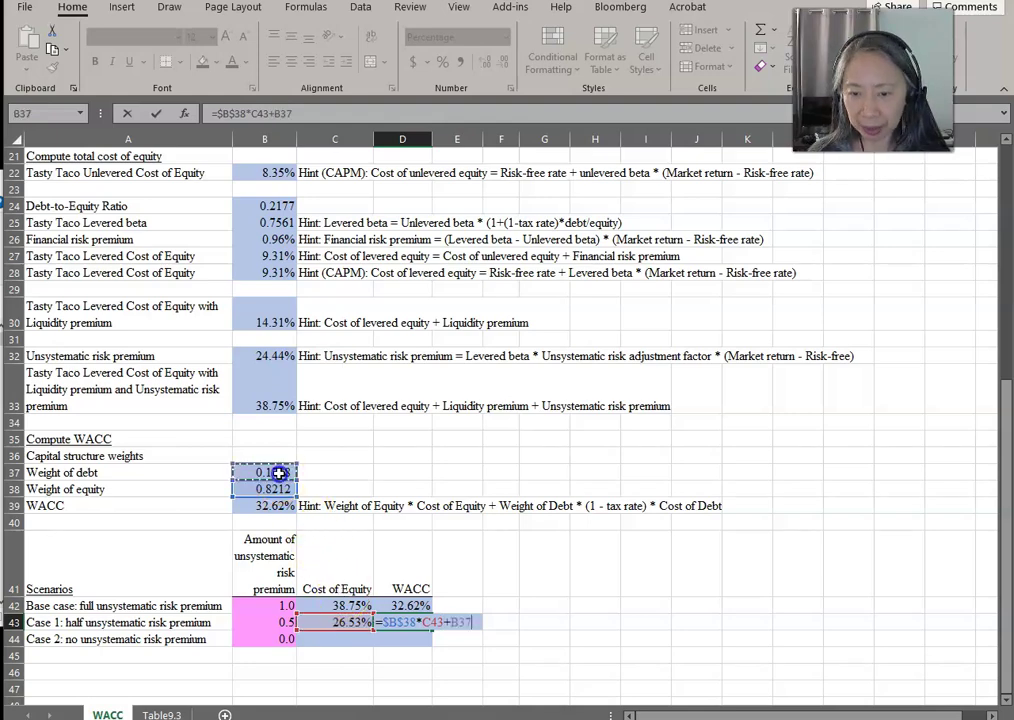
key("F4")
type("*")
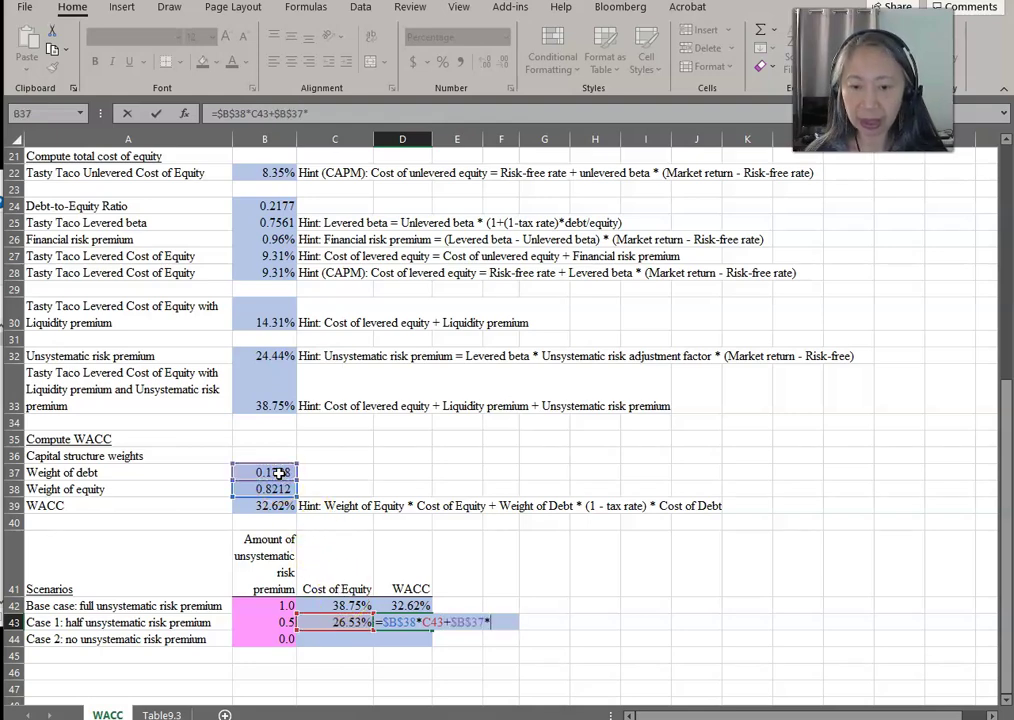
scroll(280, 430, "up", 7)
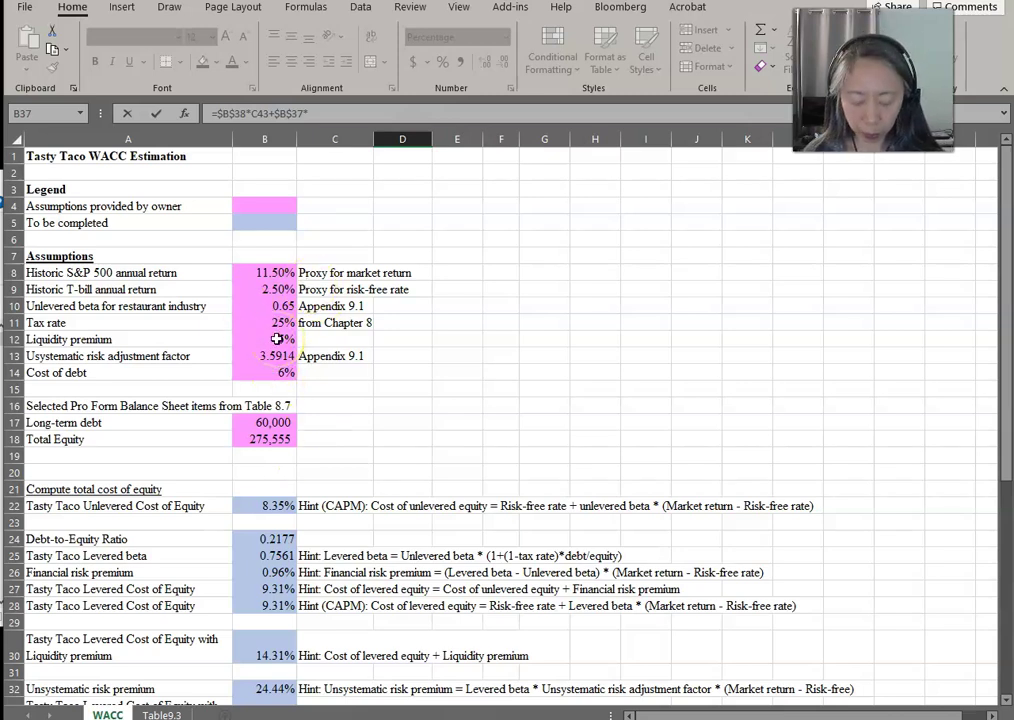
type("(1-")
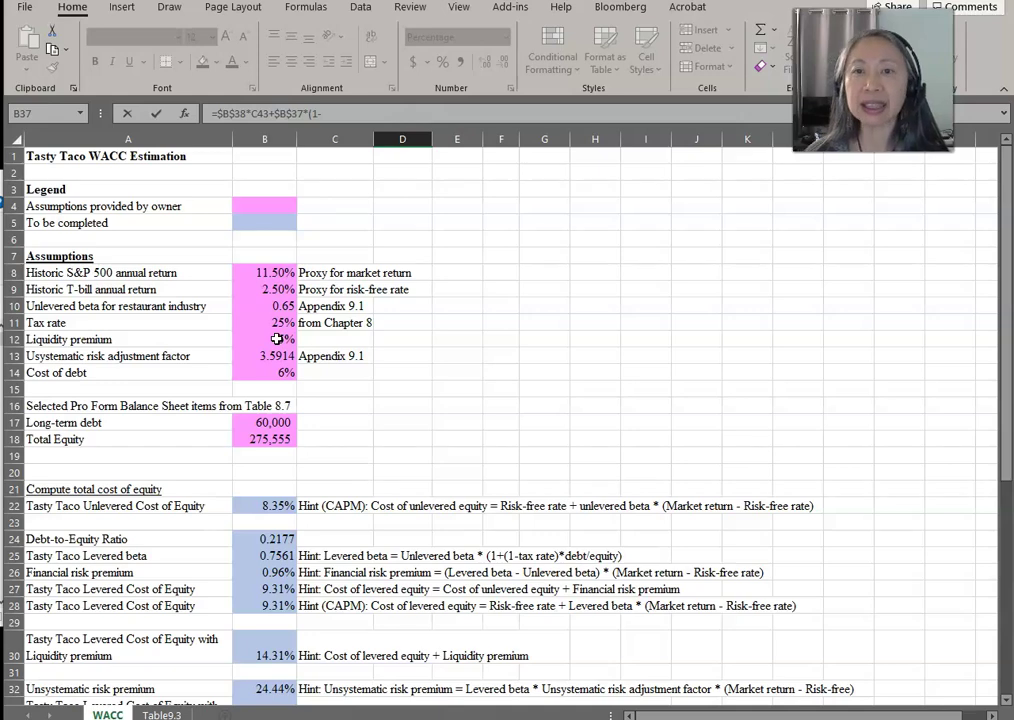
left_click(271, 323)
key("F4")
scroll(271, 323, "down", 10)
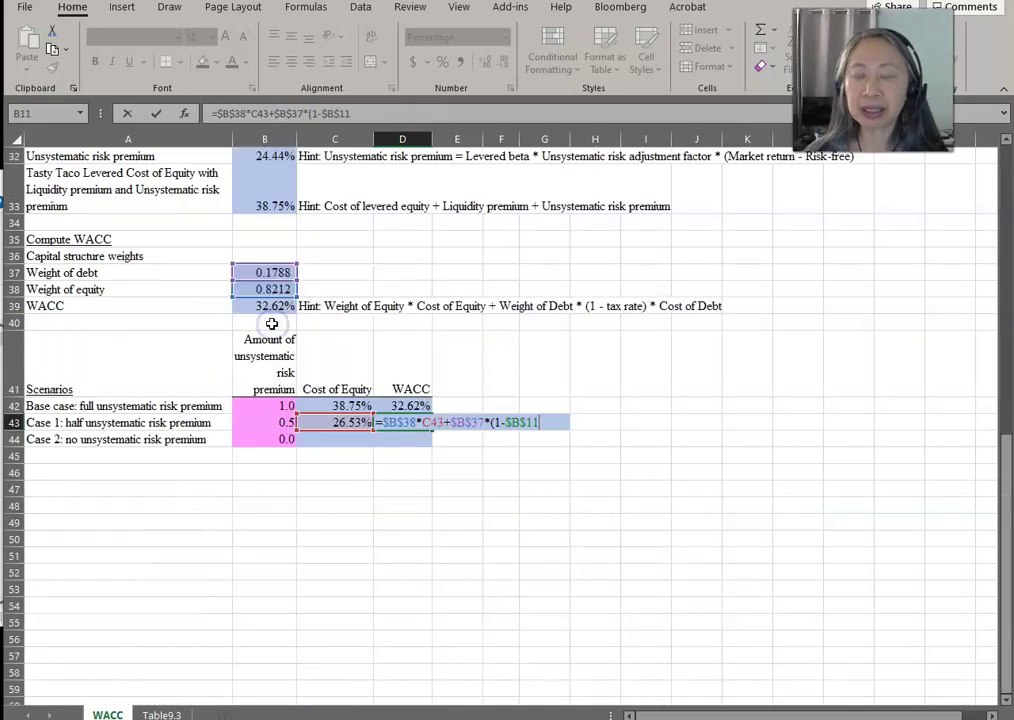
type(")*")
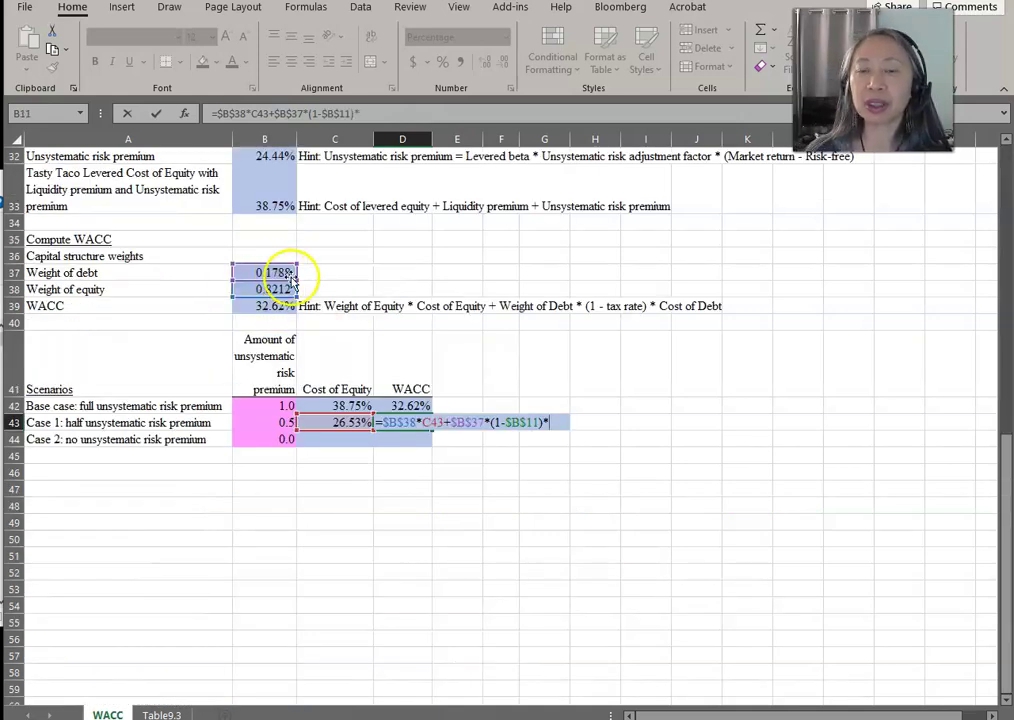
scroll(330, 283, "up", 7)
left_click(270, 128)
scroll(268, 193, "down", 7)
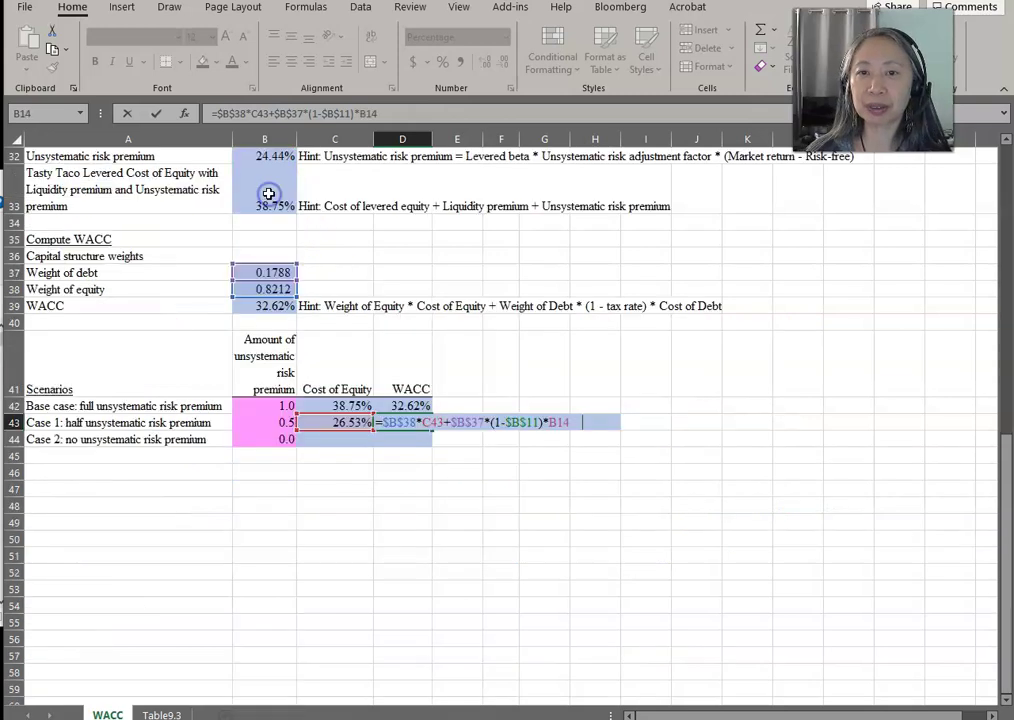
key("Return")
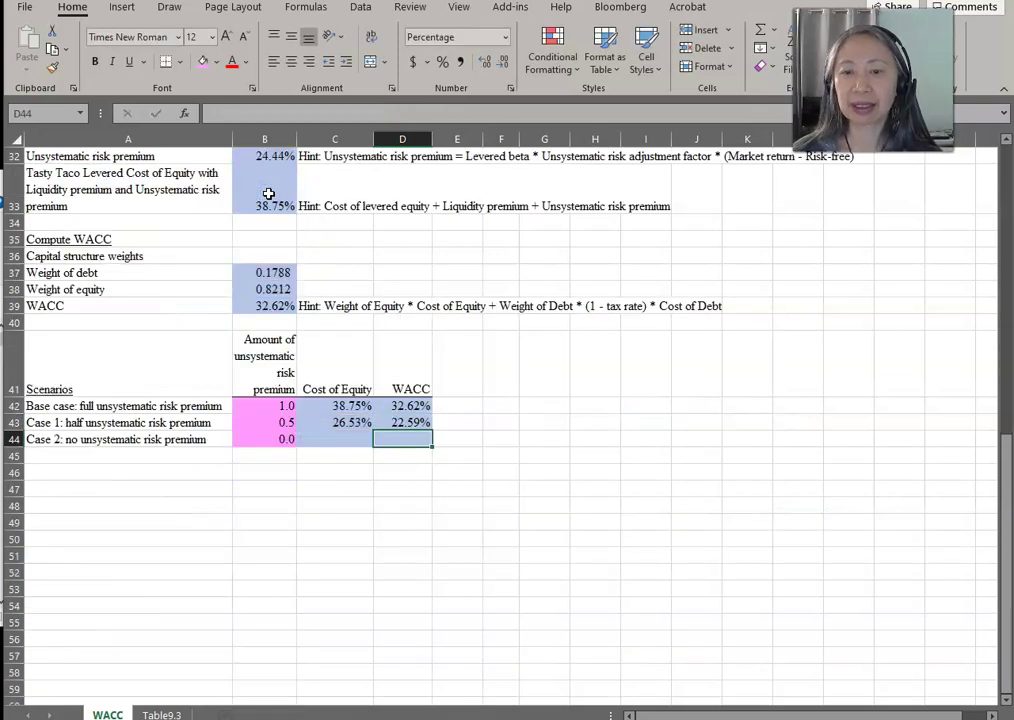
- Compute the Case 2 Cost of Equity in C44 with no unsystematic risk premium, using =B44*B32+B30
key("Left")
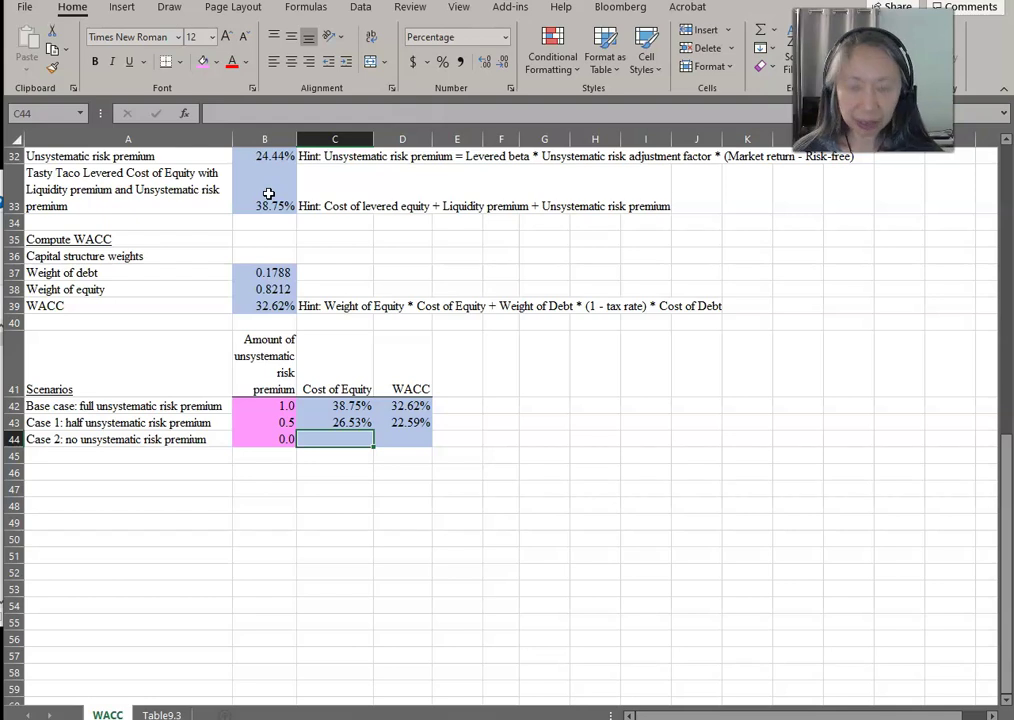
key("Up")
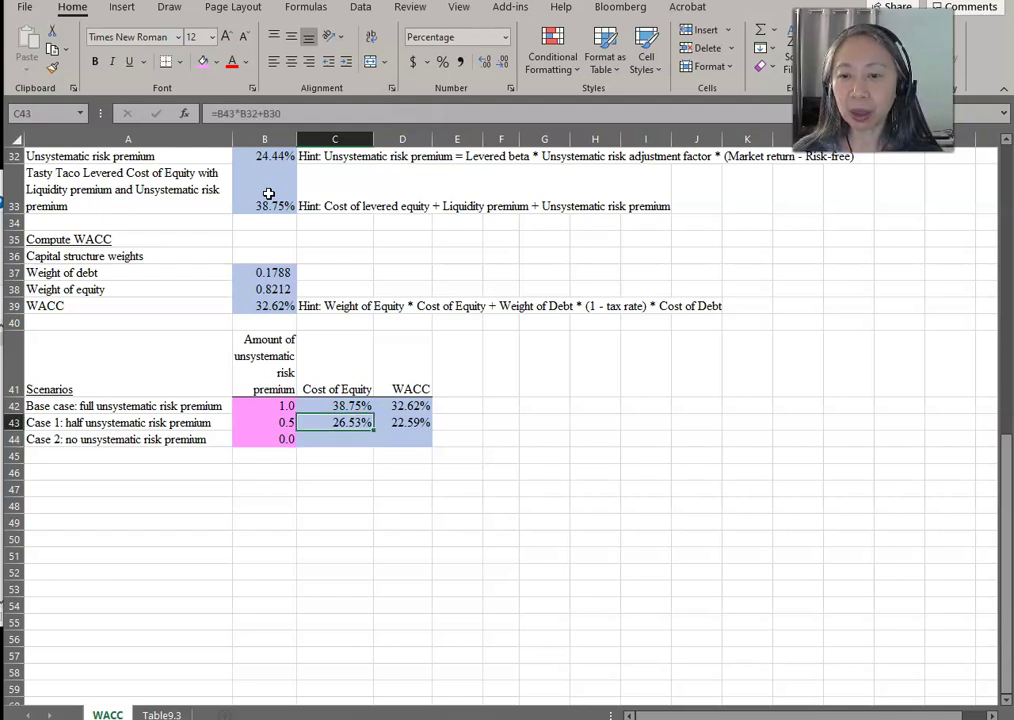
key("Down")
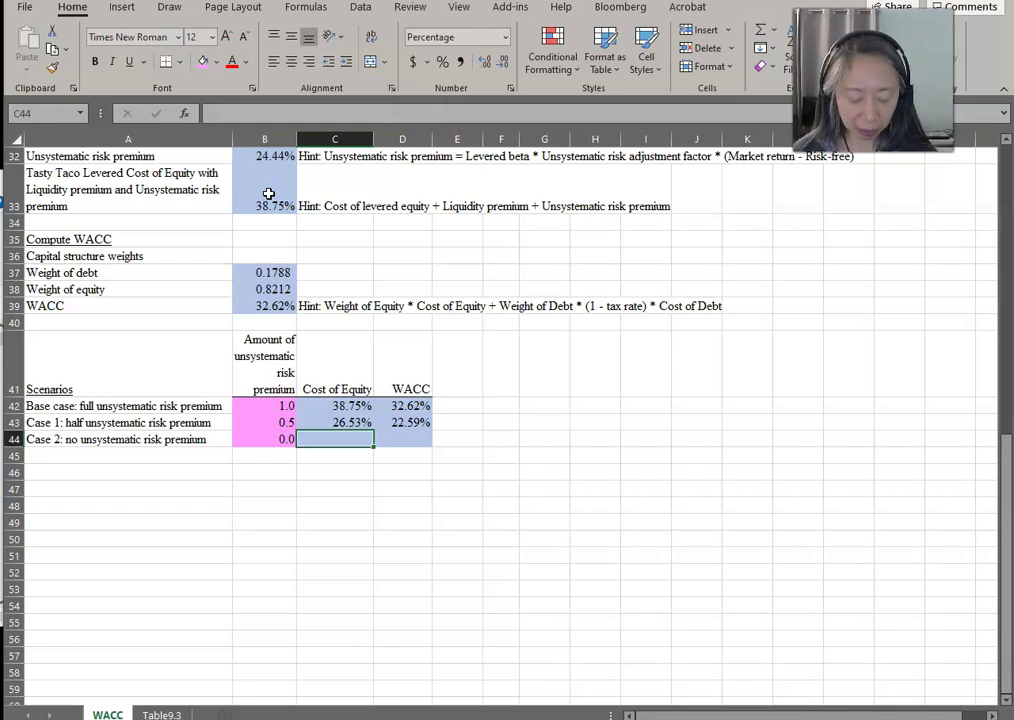
type("=")
key("Left")
type("*")
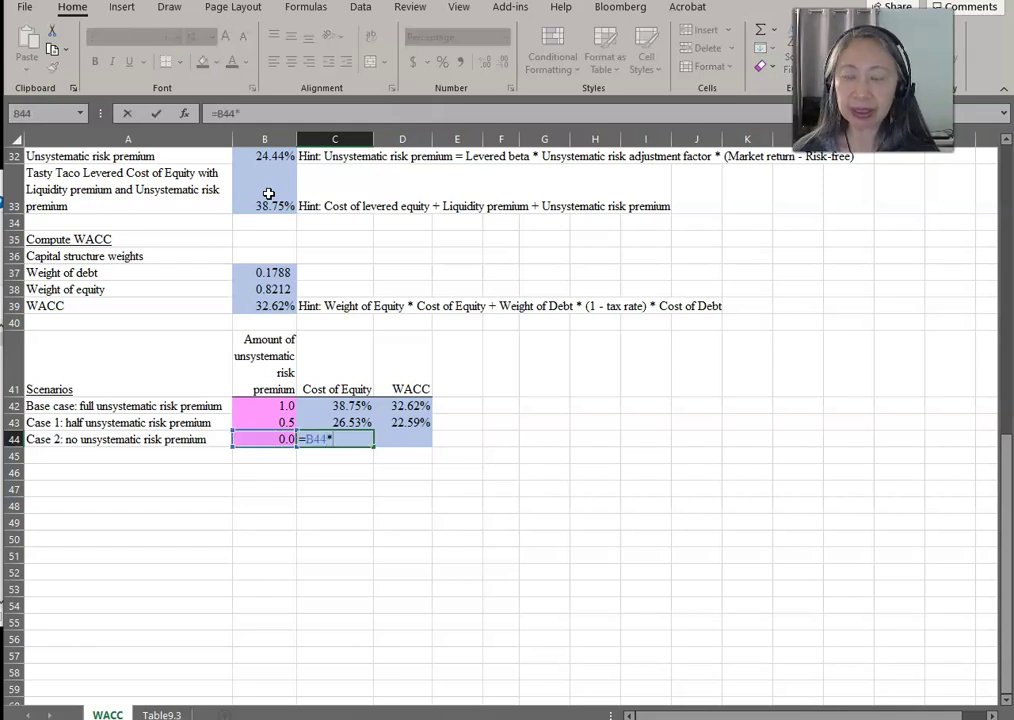
scroll(268, 193, "up", 3)
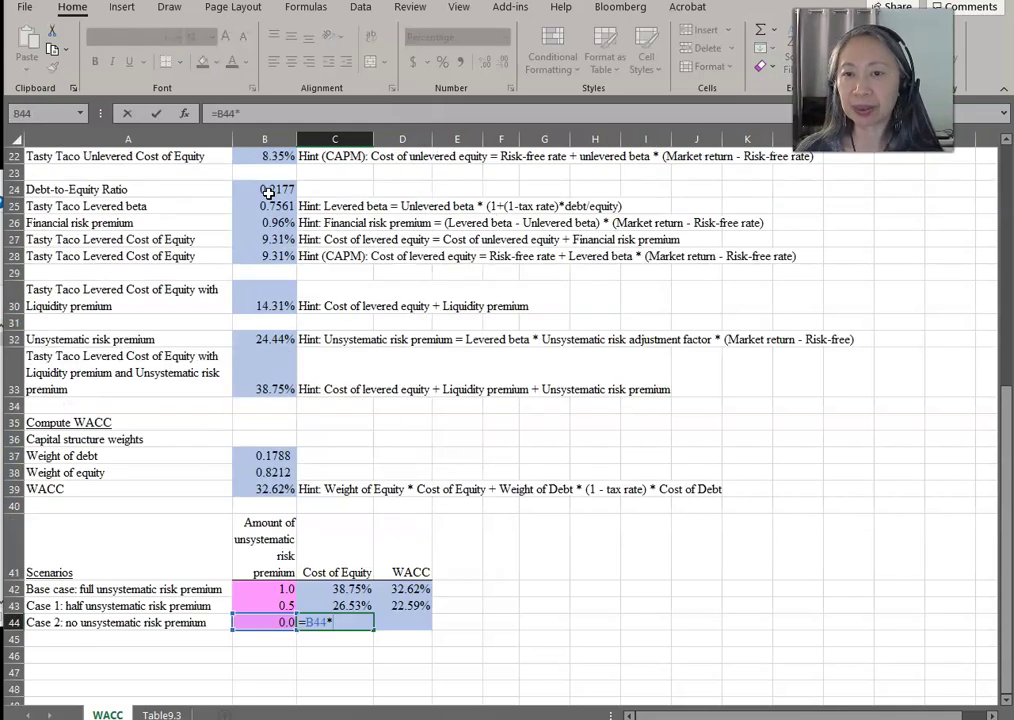
left_click(267, 337)
type("+")
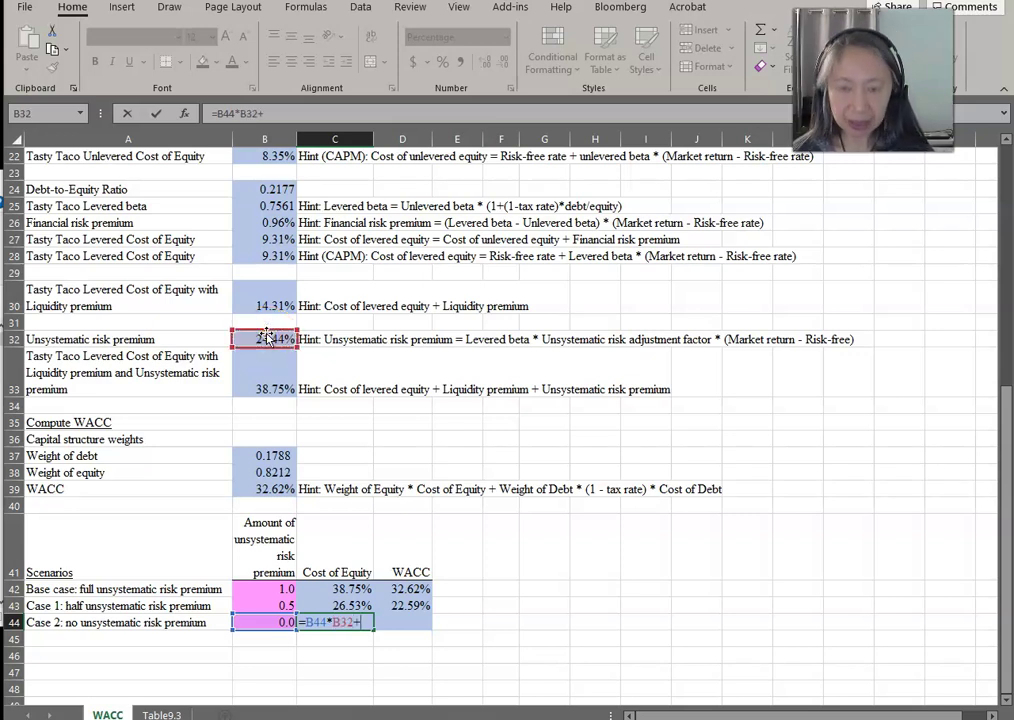
left_click(259, 293)
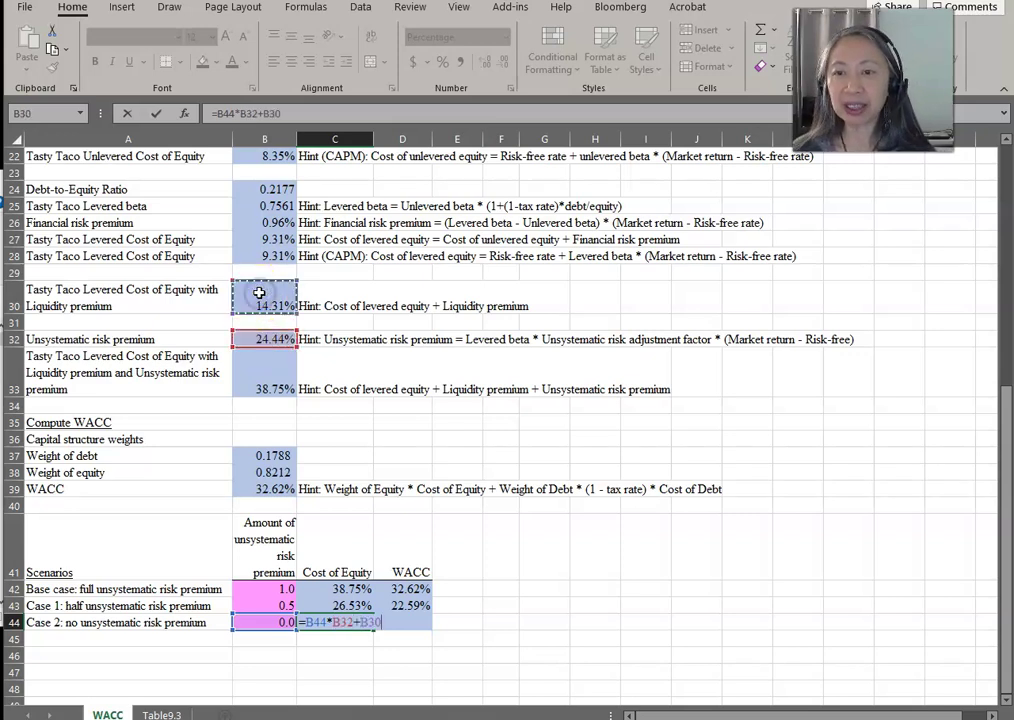
key("Return")
- Fill the Case 2 WACC in D44 by copying the Case 1 WACC formula from D43
key("Up")
key("Up")
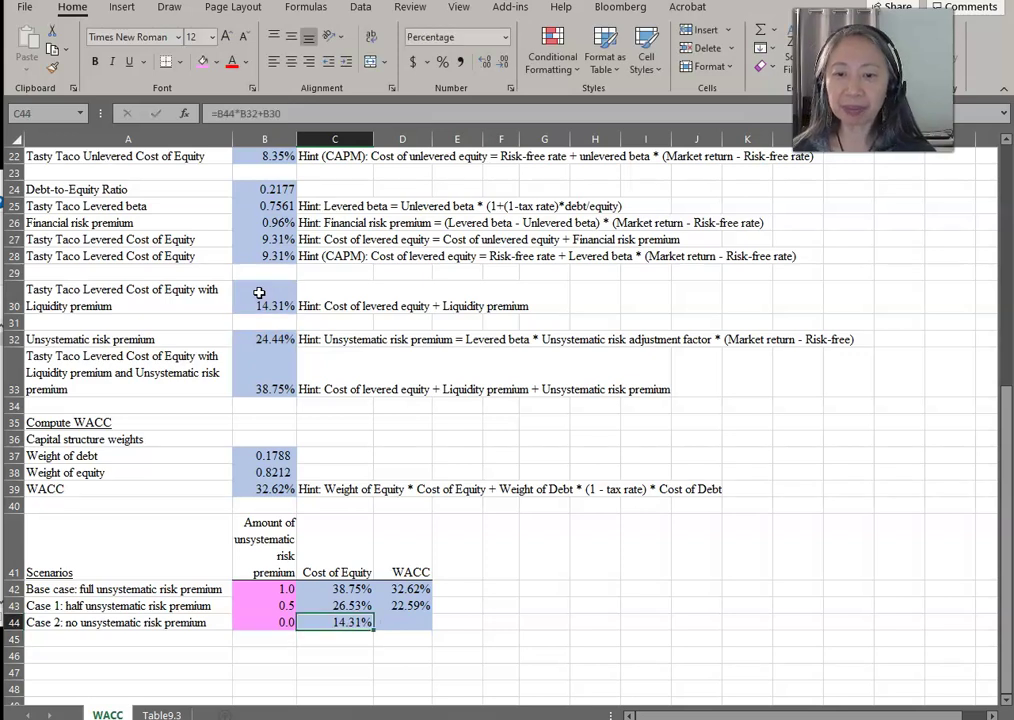
key("Right")
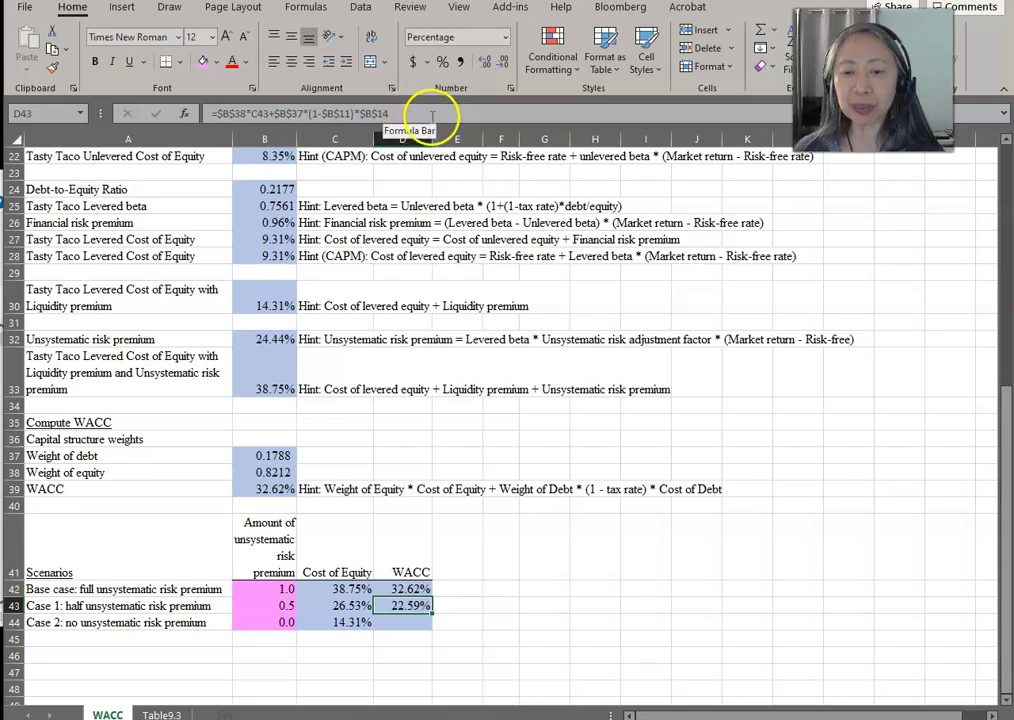
key("ctrl+c")
key("Down")
key("ctrl+v")
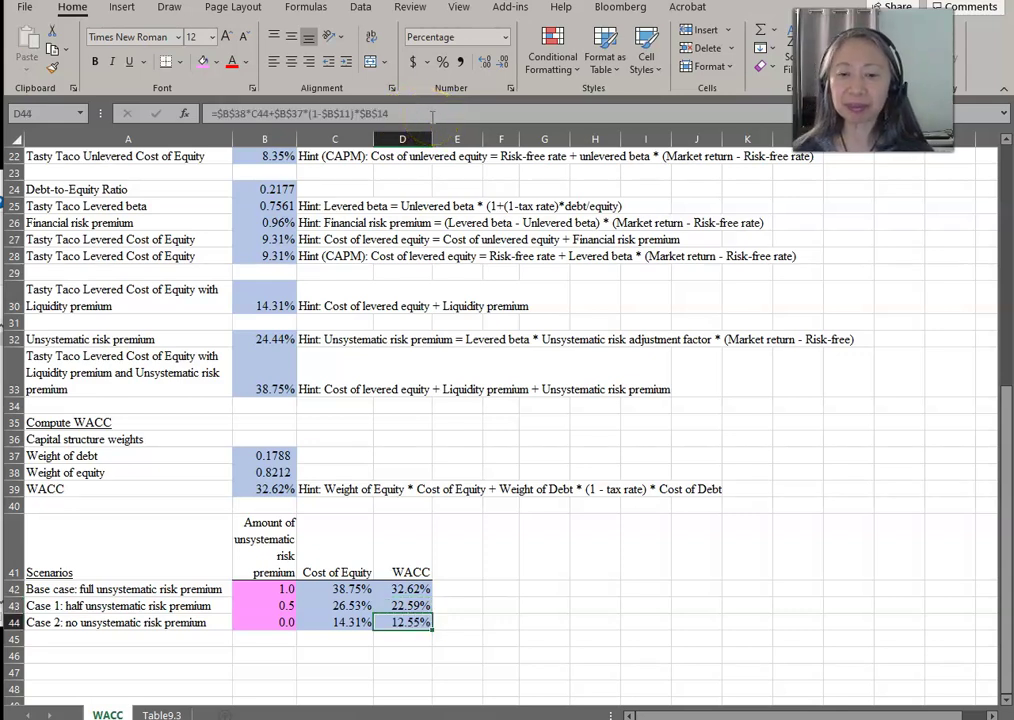
- Review the Case 2 cost of equity formula, the scenario table and the assumptions and cost of equity sections above it
left_click(348, 621)
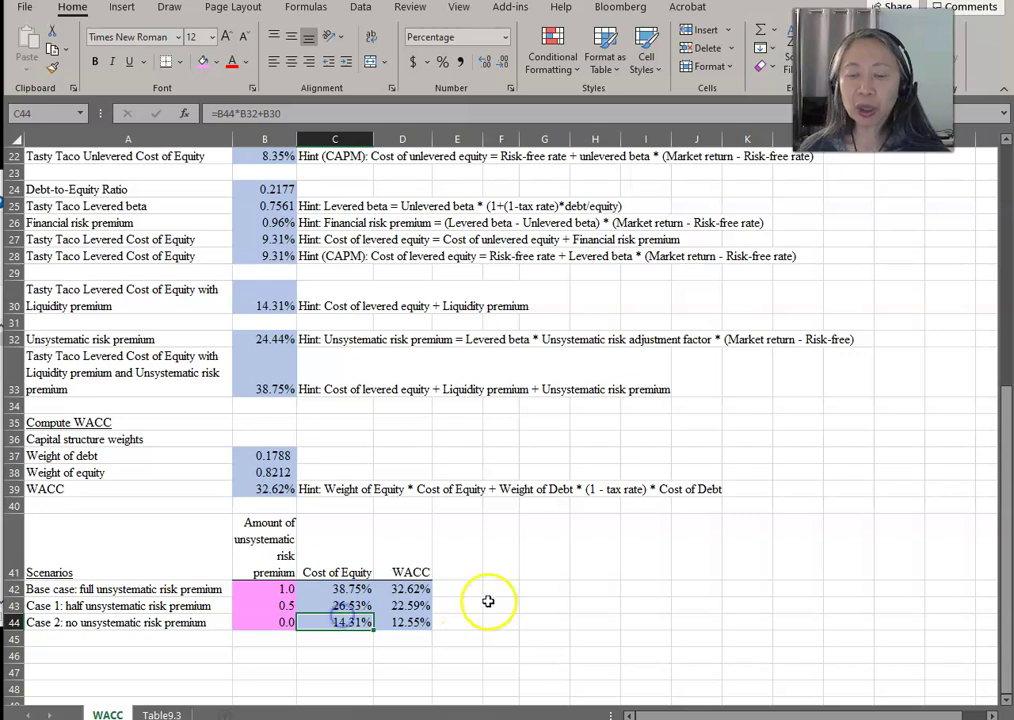
scroll(488, 601, "down", 3)
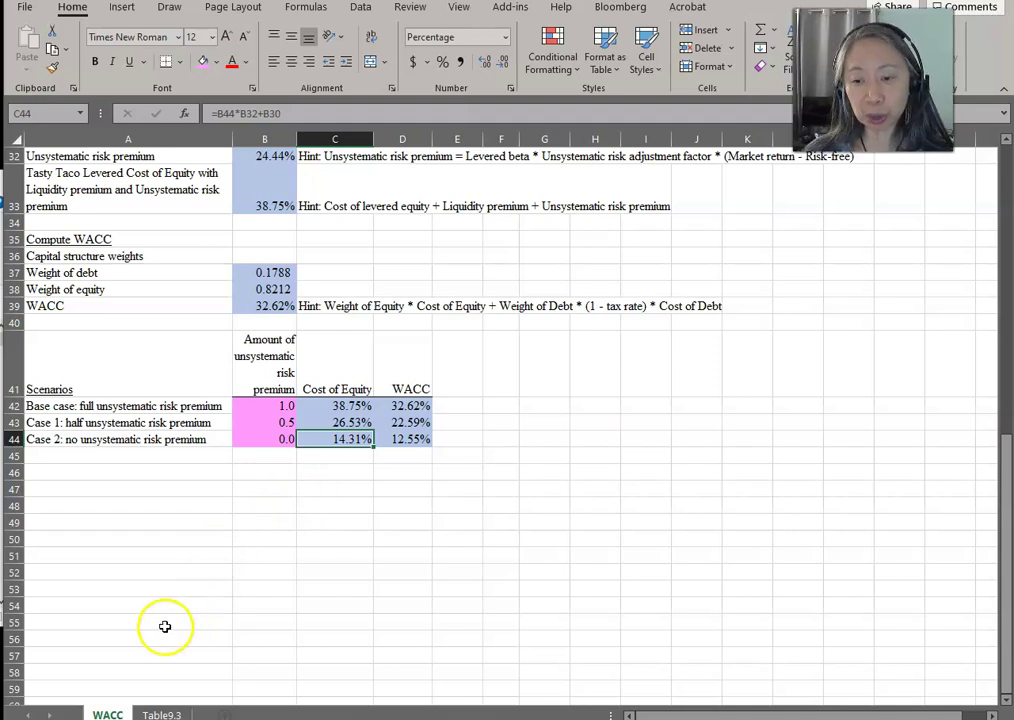
scroll(367, 559, "up", 2)
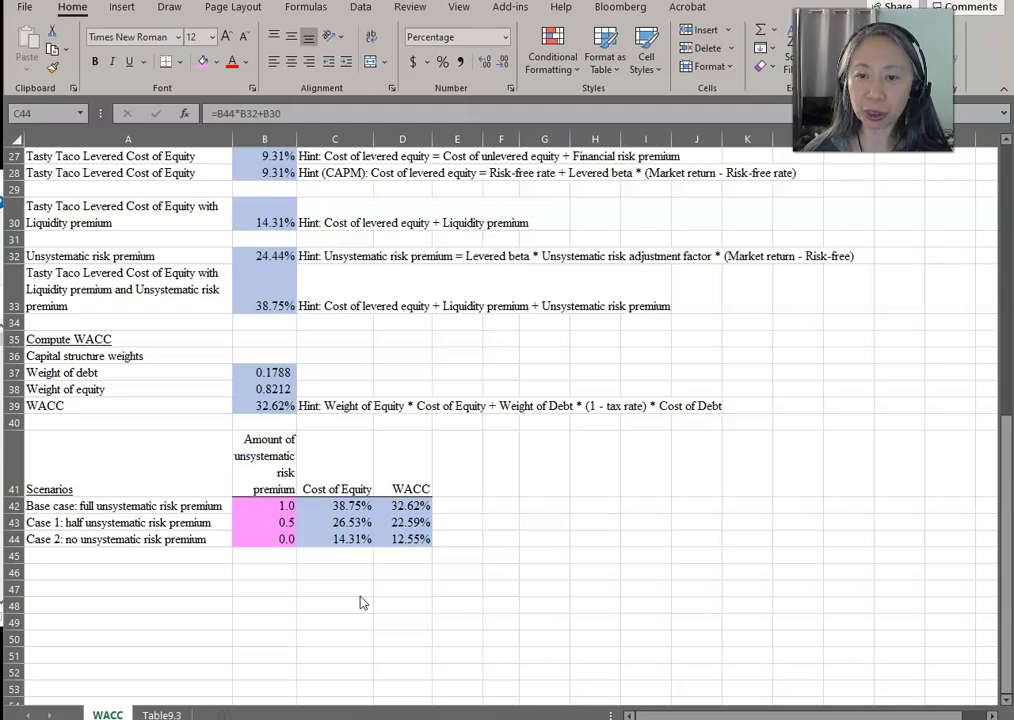
scroll(362, 602, "up", 7)
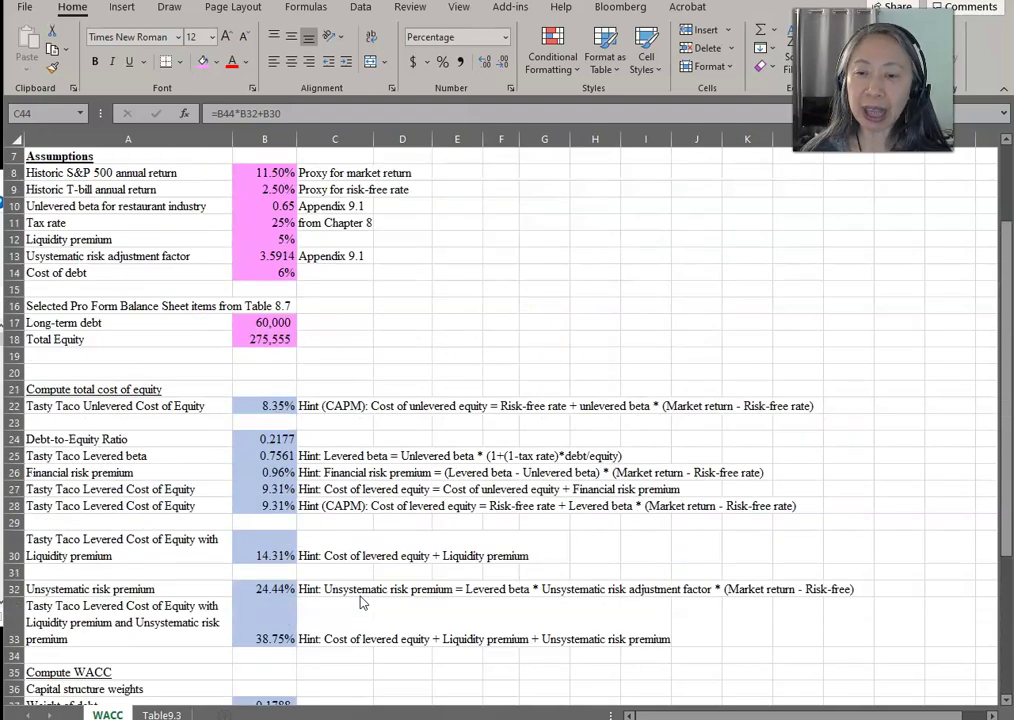
scroll(362, 602, "down", 7)
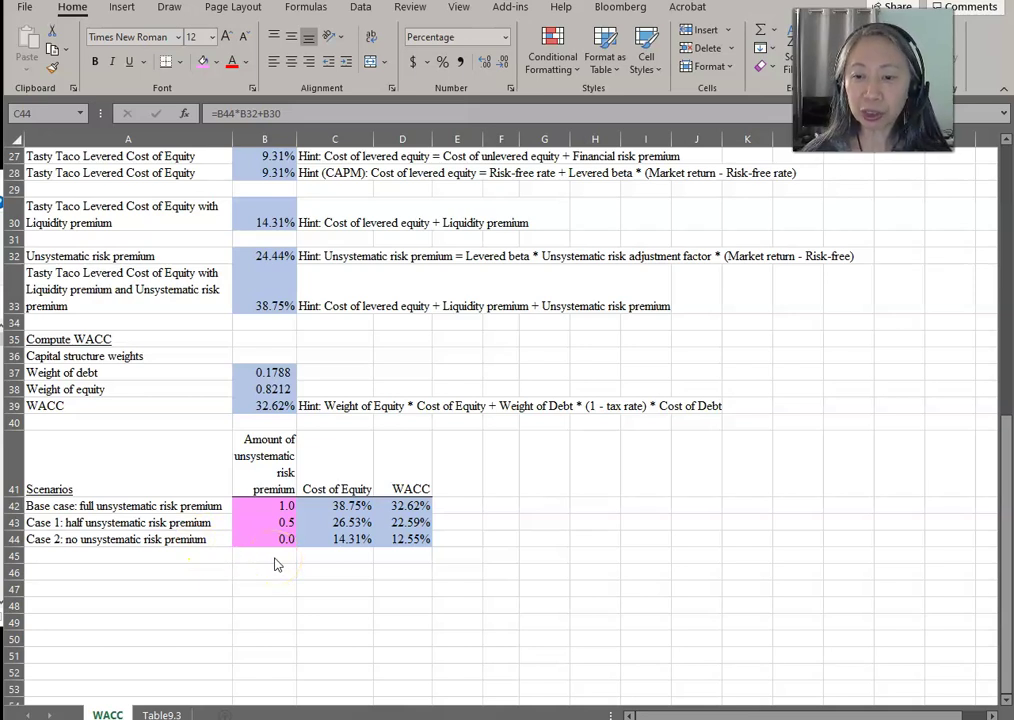
- Copy the heading "Amount of unsystematic risk premium" from B41 to A15 under the assumptions and left-align it
scroll(277, 565, "up", 8)
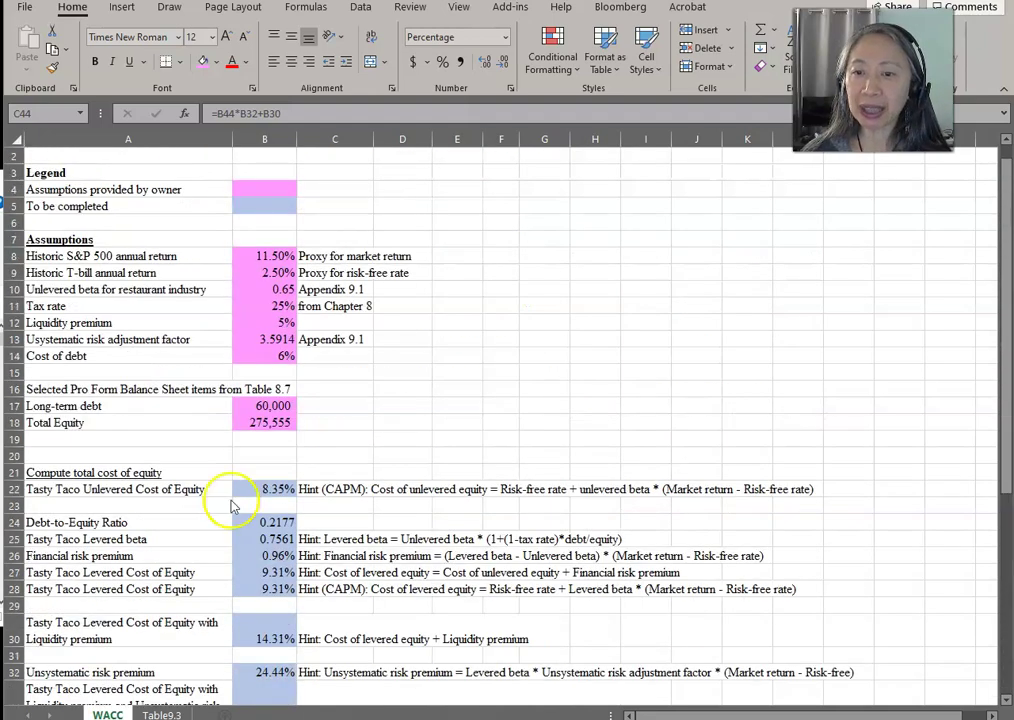
left_click(62, 372)
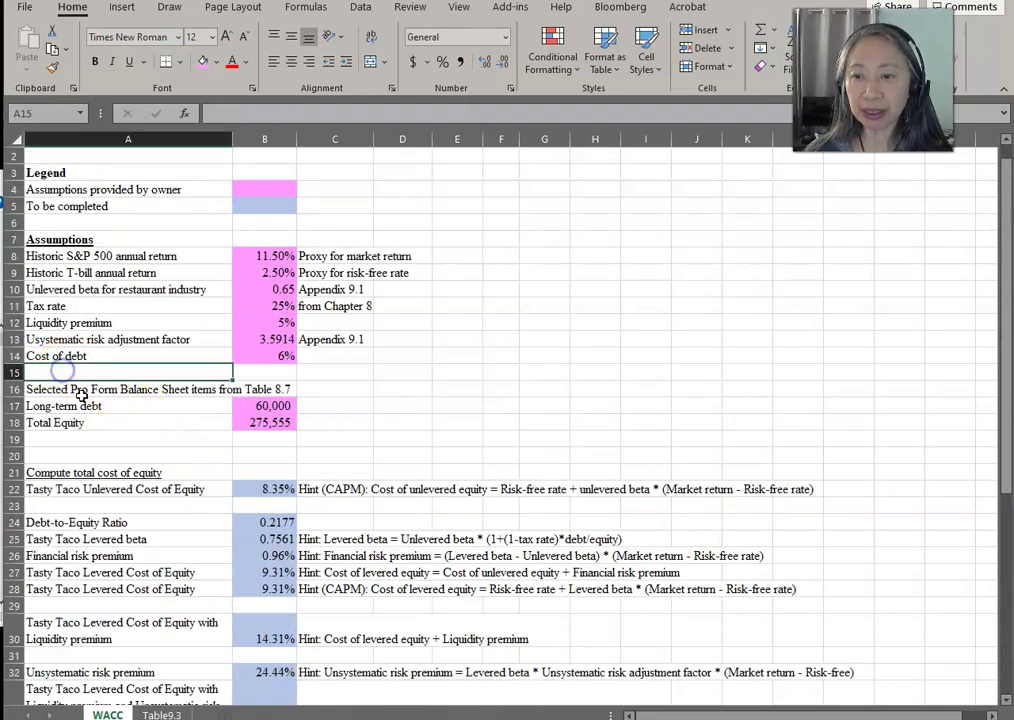
scroll(82, 395, "down", 8)
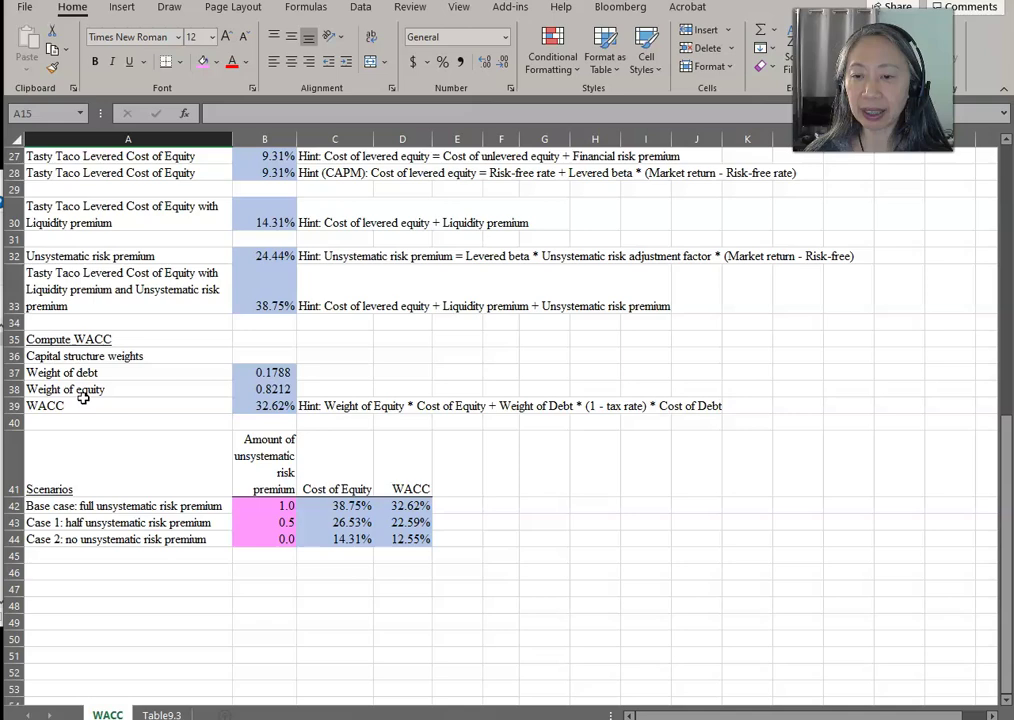
left_click(265, 458)
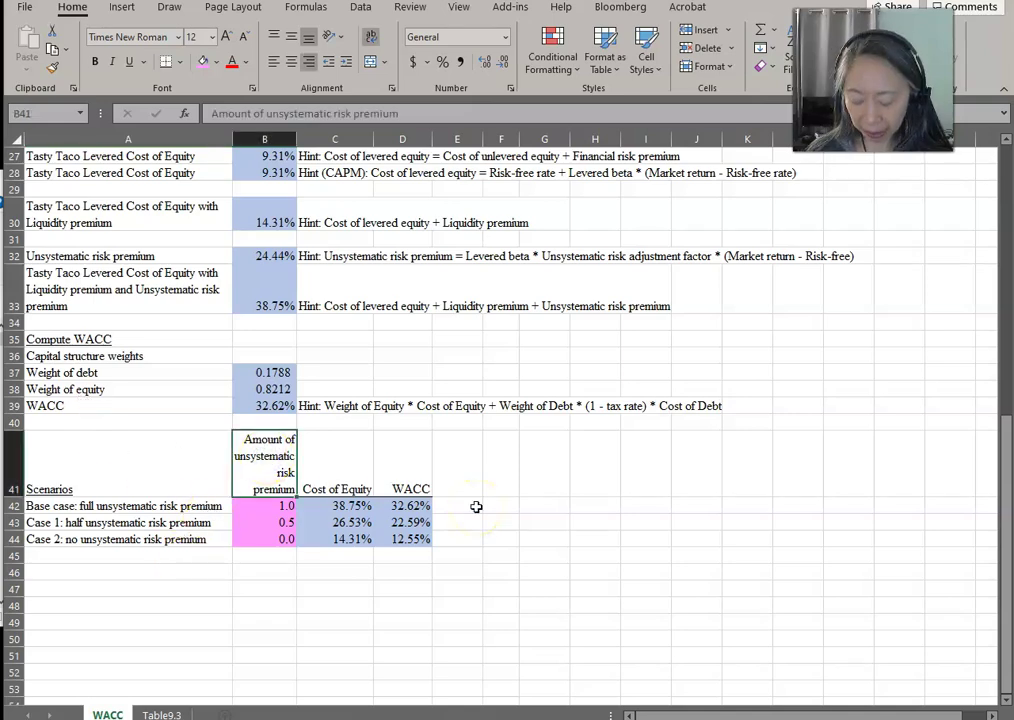
scroll(476, 507, "up", 8)
left_click(140, 389)
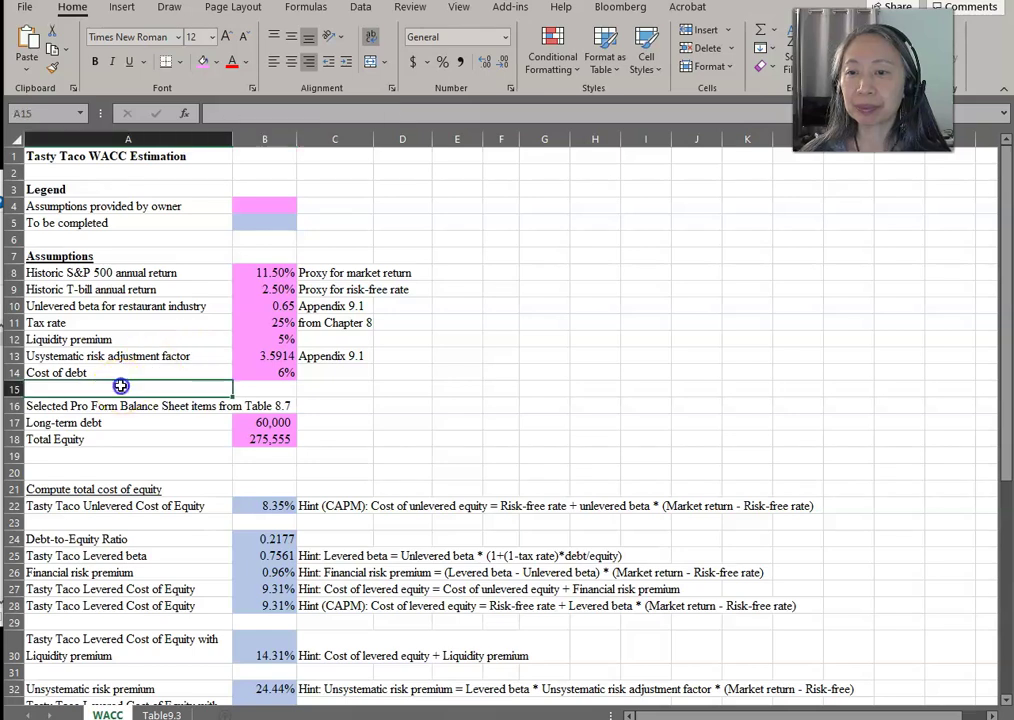
key("ctrl+v")
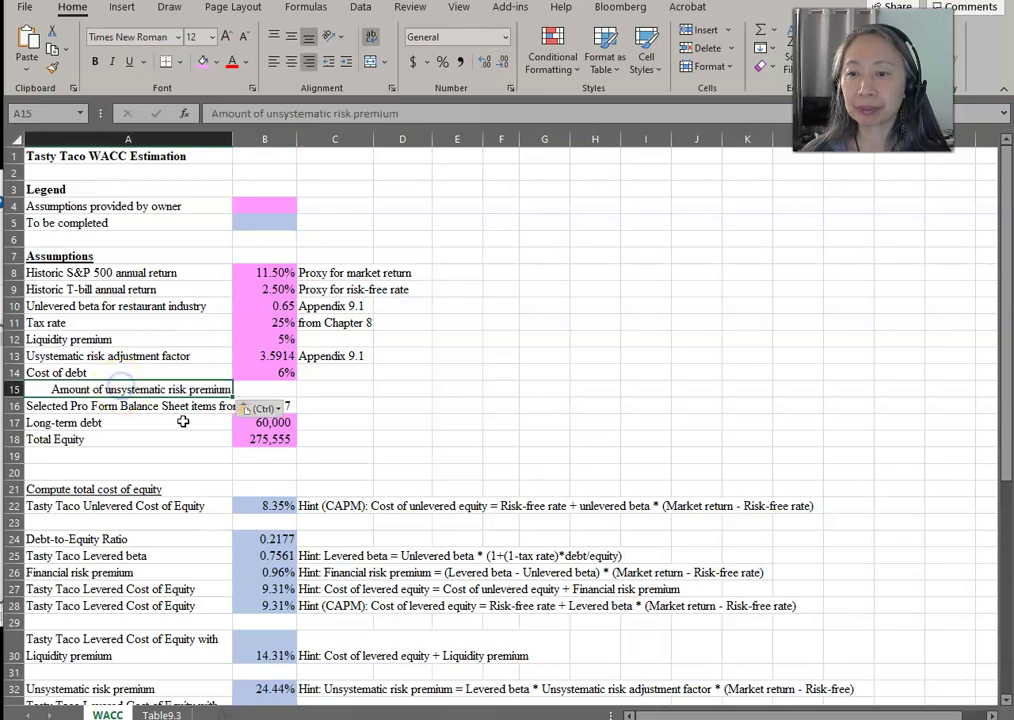
left_click(277, 66)
- Enter 1 in B15 as the amount of unsystematic risk premium
left_click(285, 389)
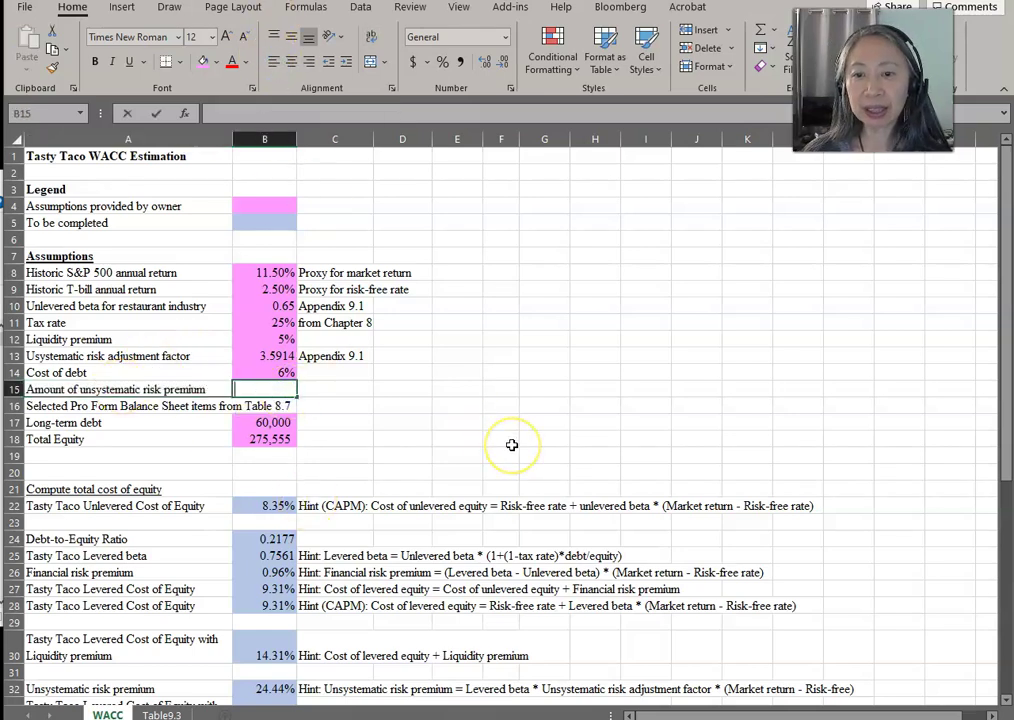
type("1")
left_click(289, 389)
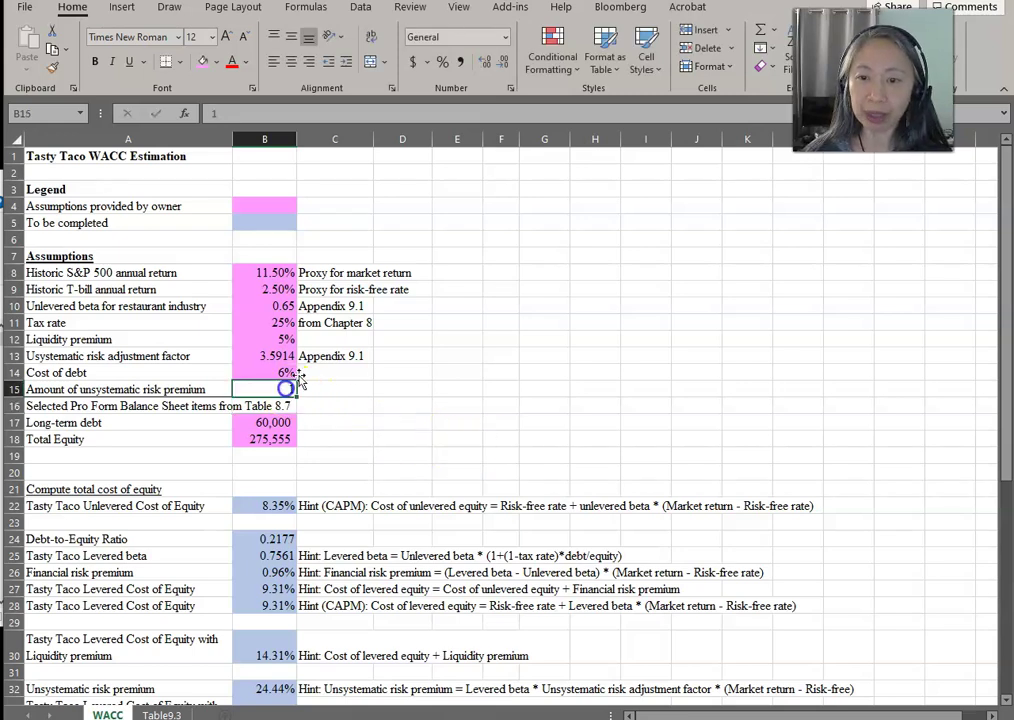
- Shade B15 in the pink assumption colour and change the cost of equity formula in B33 to =B15*B30+B32
left_click(203, 62)
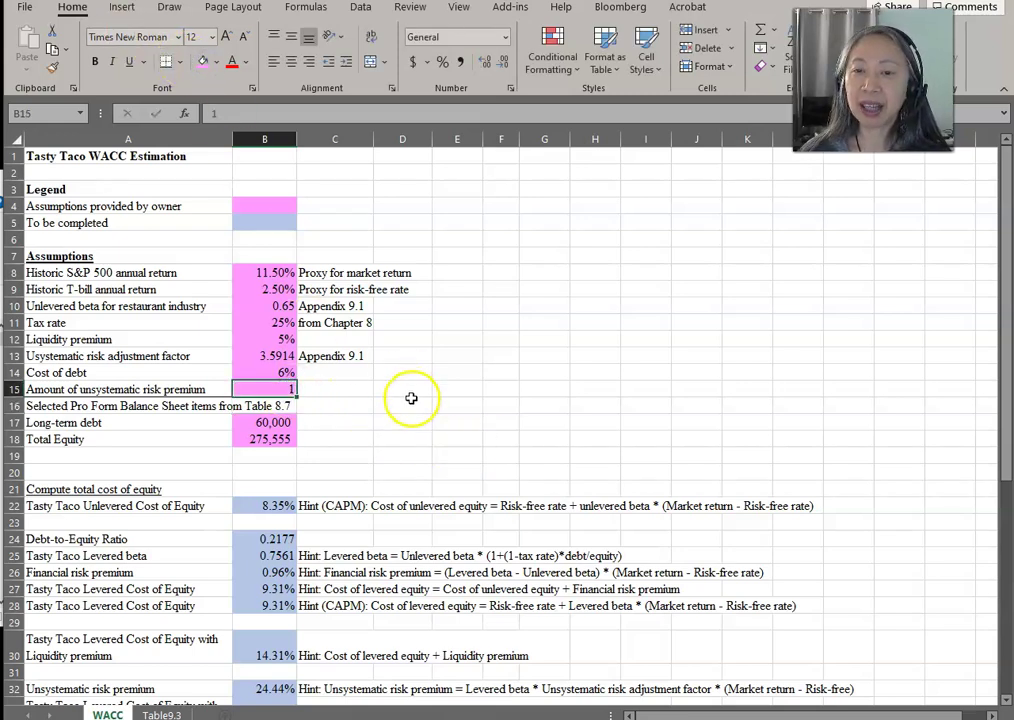
scroll(411, 396, "down", 3)
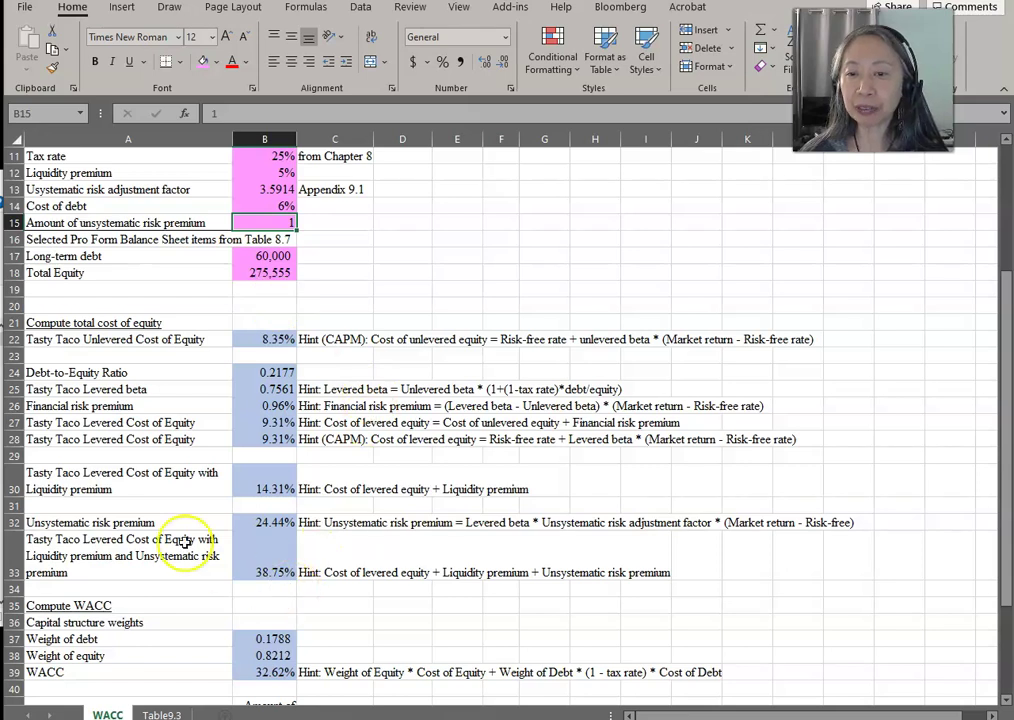
left_click(270, 570)
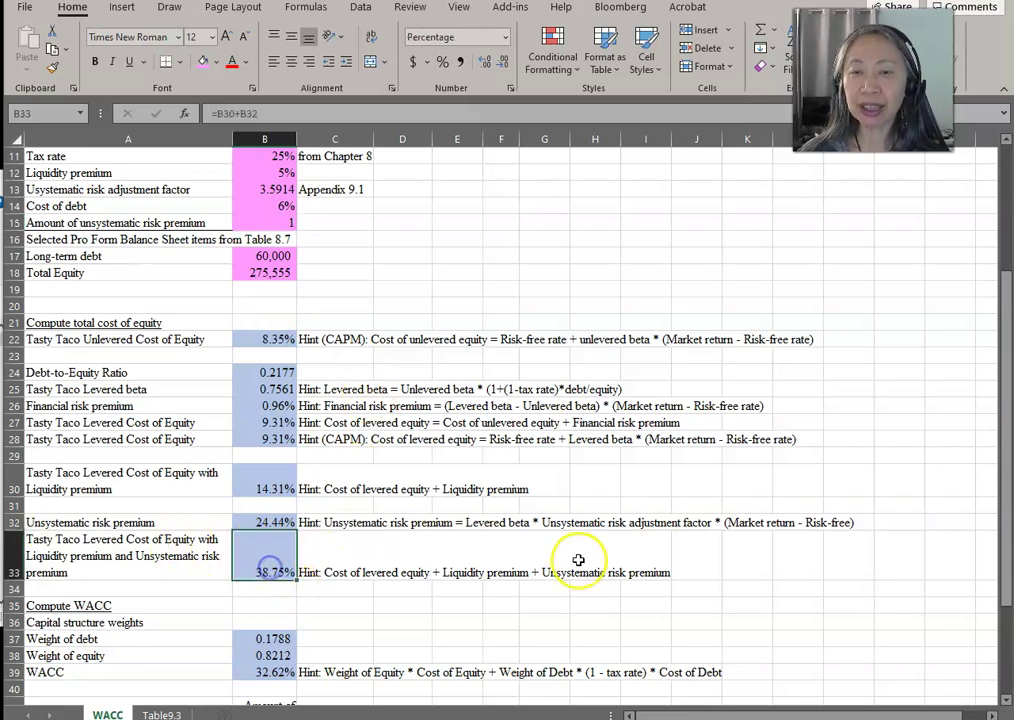
left_click(296, 114)
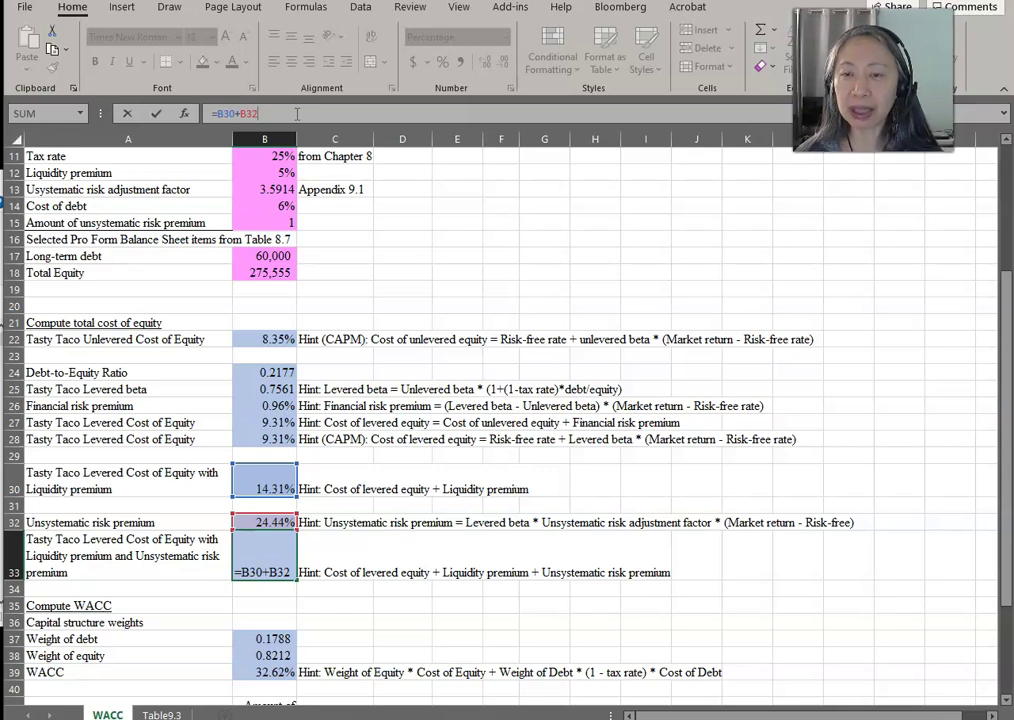
left_click(218, 113)
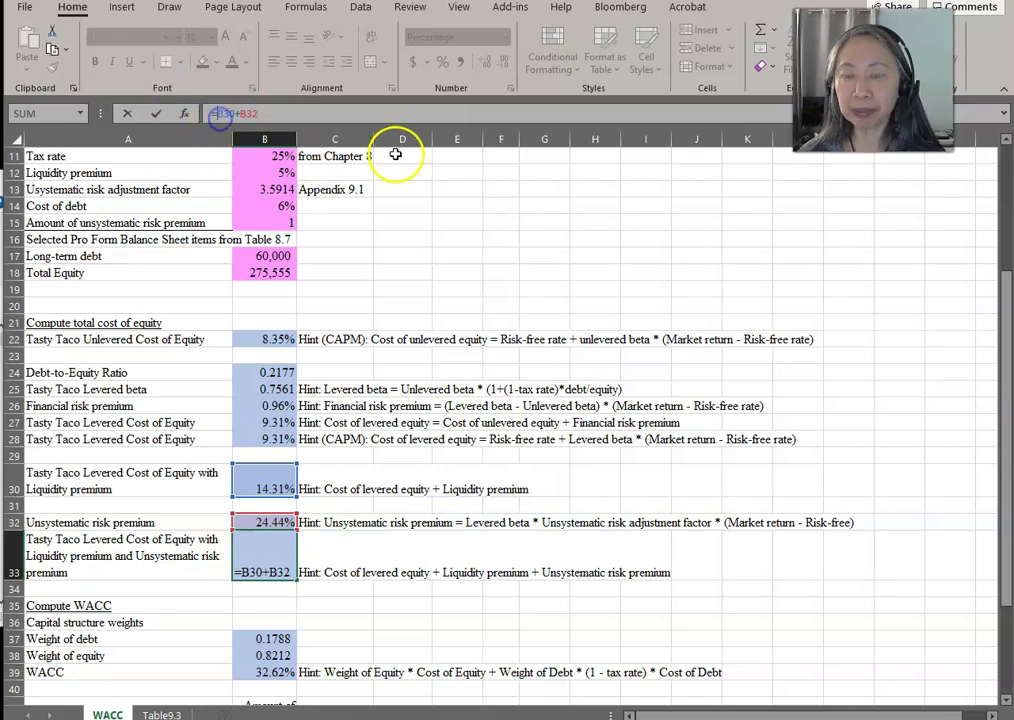
type("*")
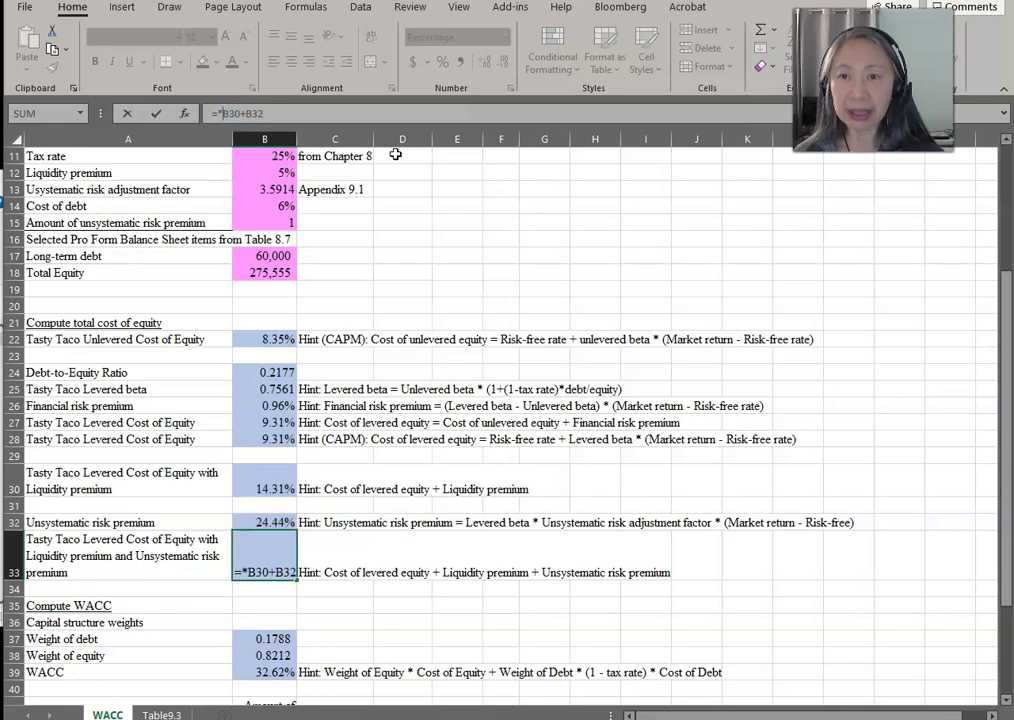
left_click(266, 222)
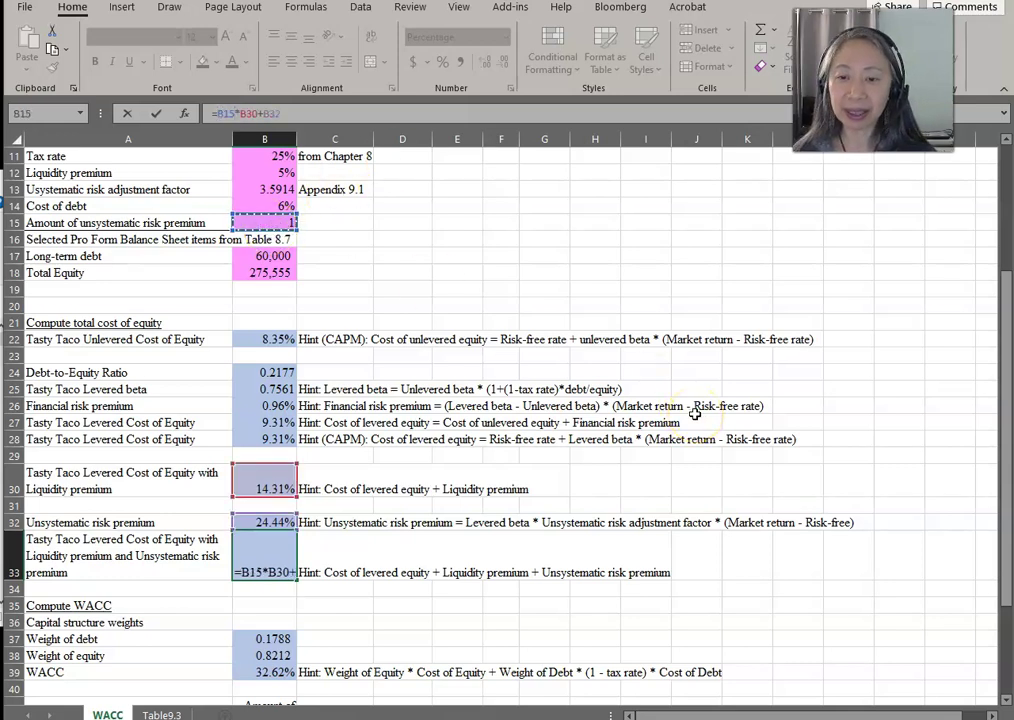
key("Return")
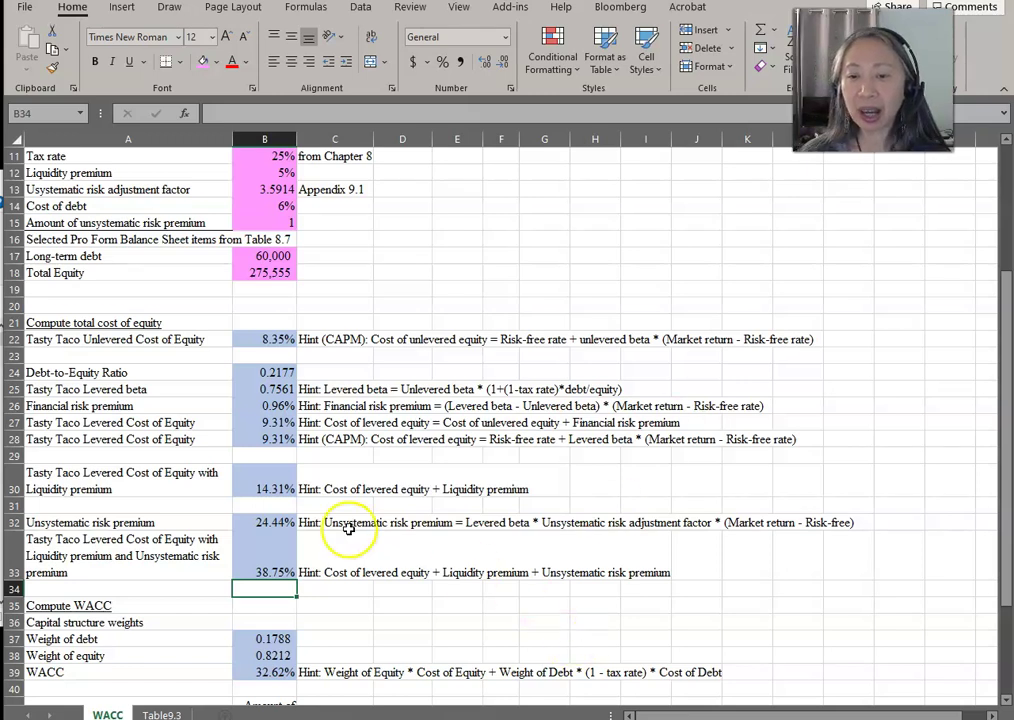
left_click(266, 545)
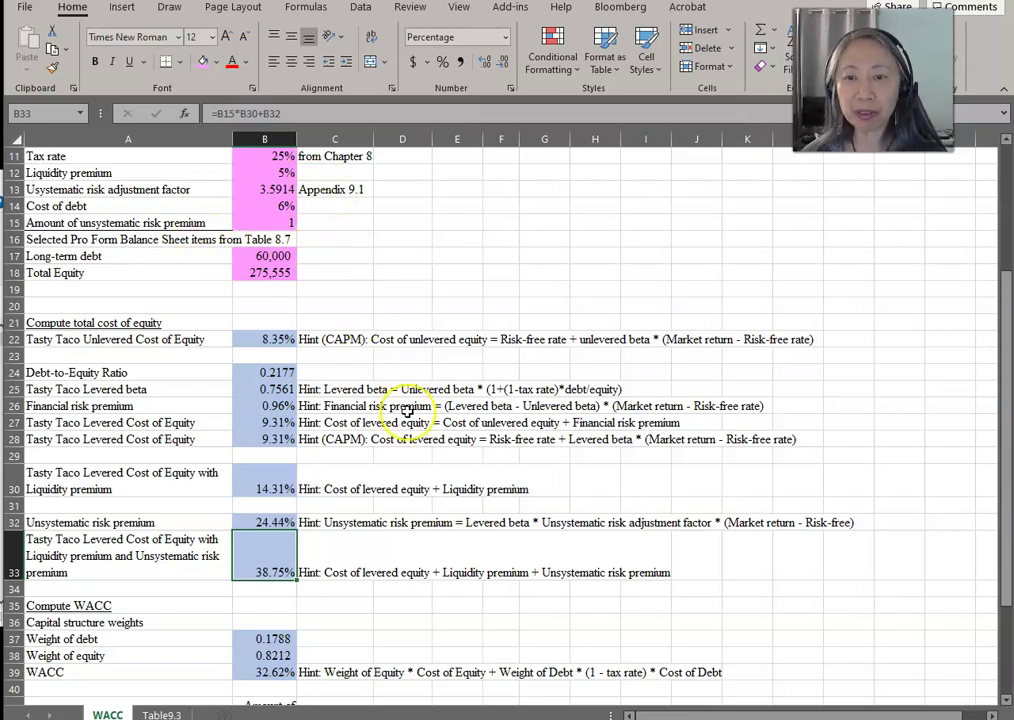
- Insert a blank row above the Base case scenario and clear the Cost of Equity and WACC cells of all three scenarios
scroll(407, 411, "down", 2)
scroll(407, 411, "down", 2)
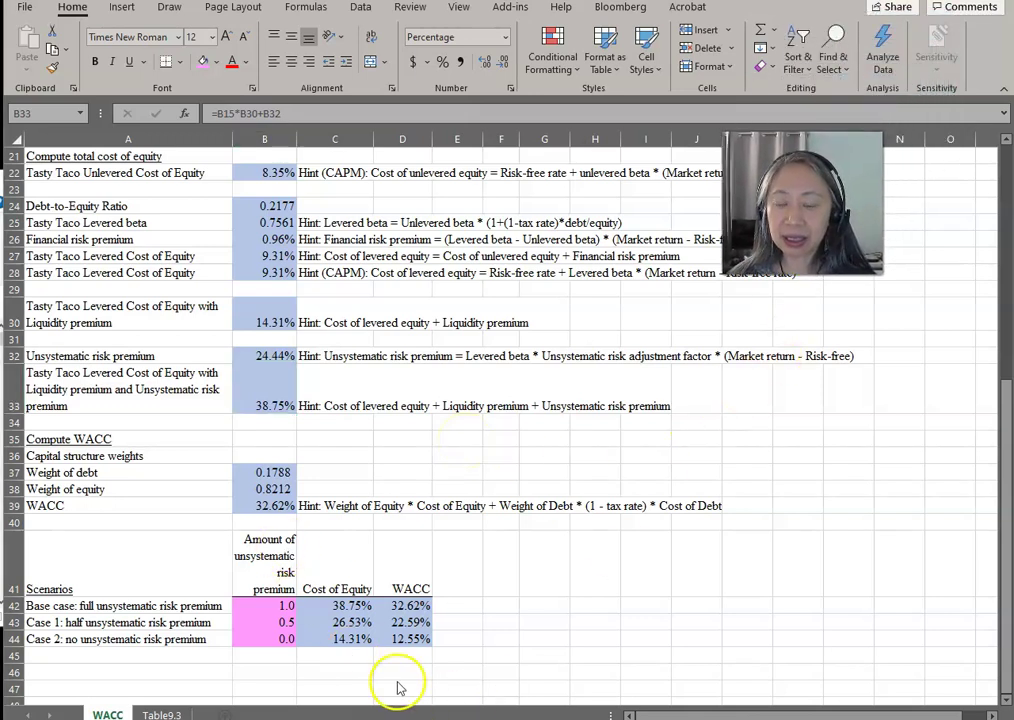
left_click(12, 606)
right_click(12, 606)
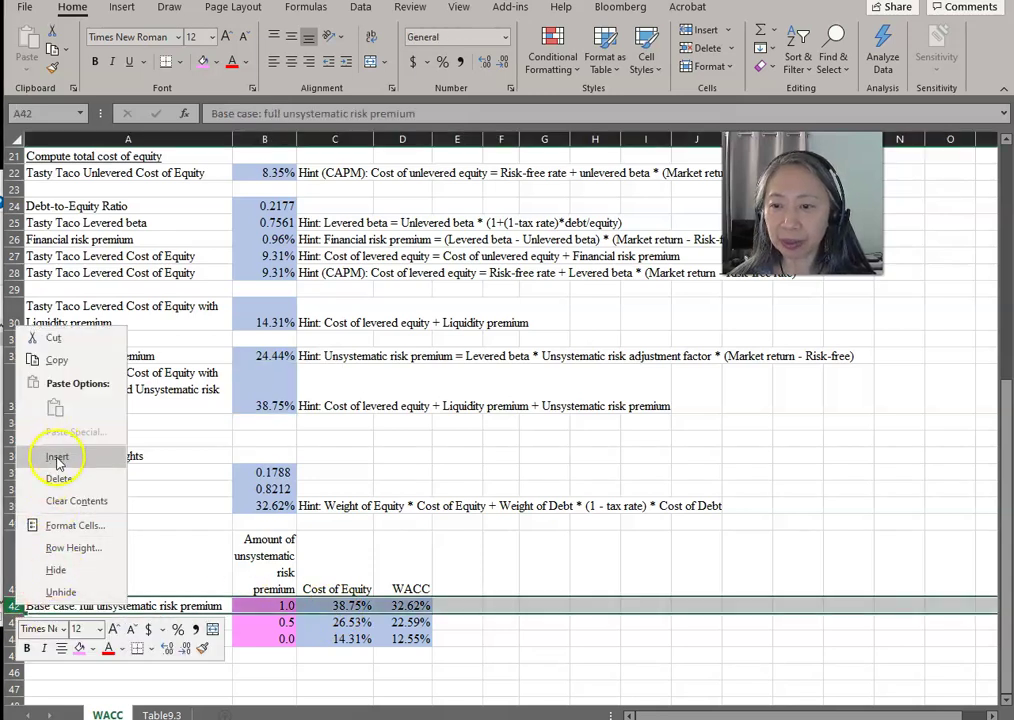
left_click(57, 456)
left_click_drag(338, 624, 408, 662)
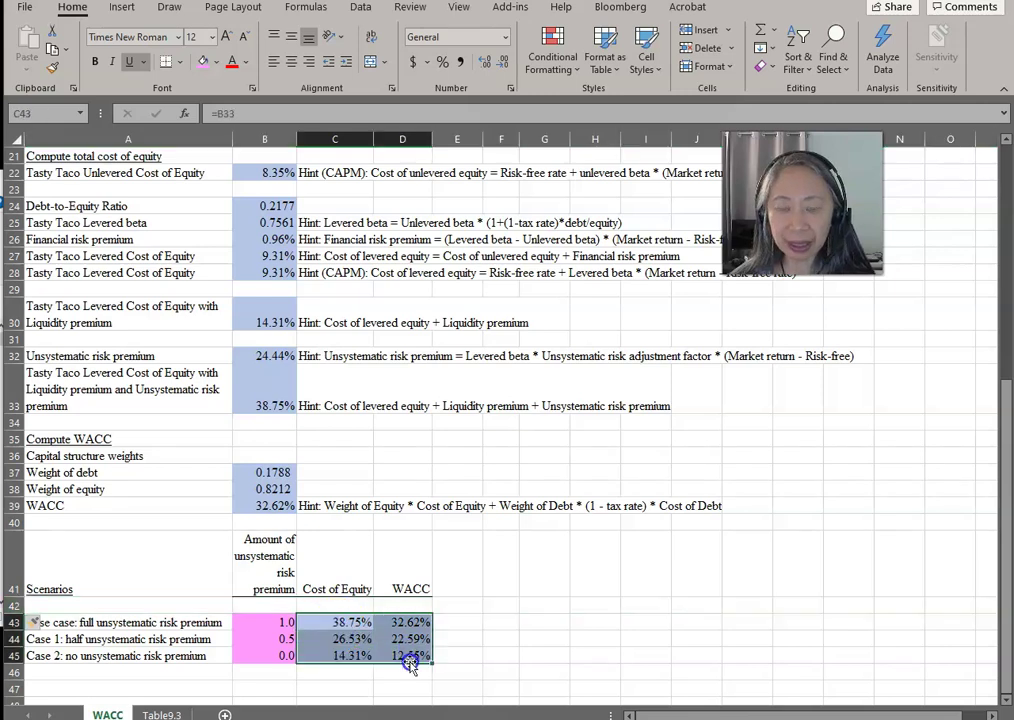
- Link the new row above the Base case to the model with =B33 in C42 and =B39 in D42
left_click(332, 603)
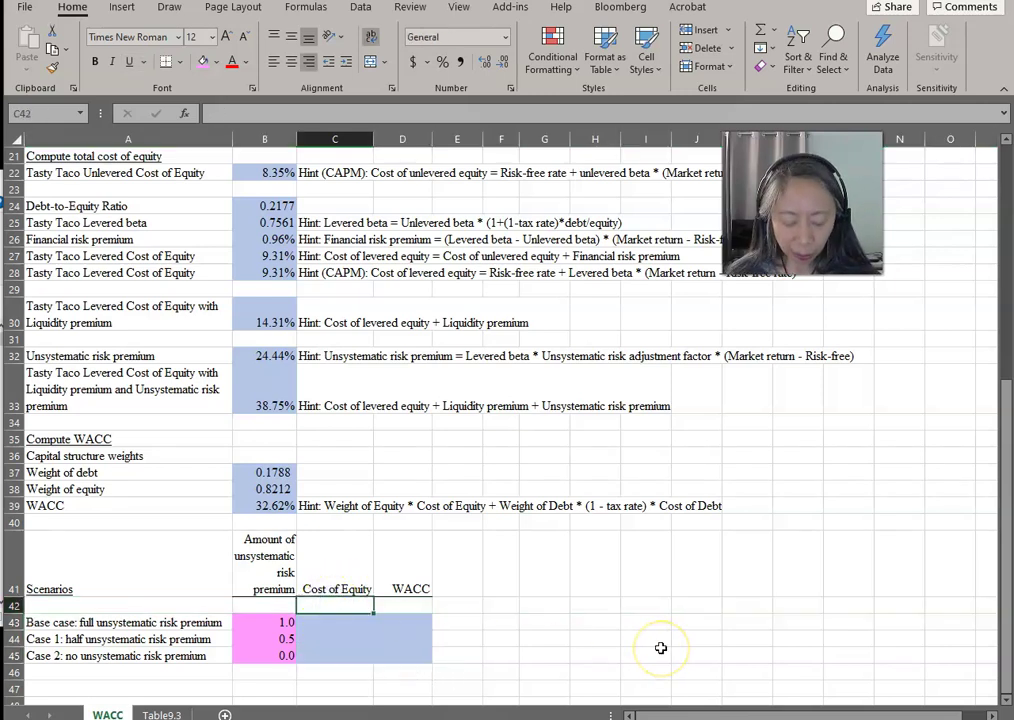
type("=")
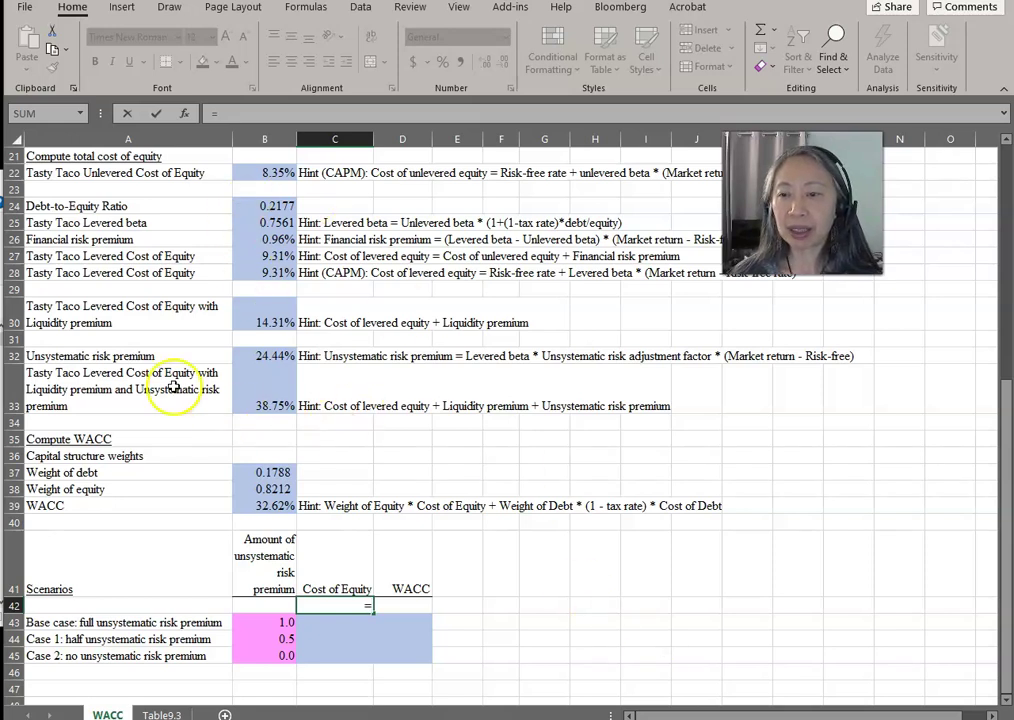
left_click(261, 388)
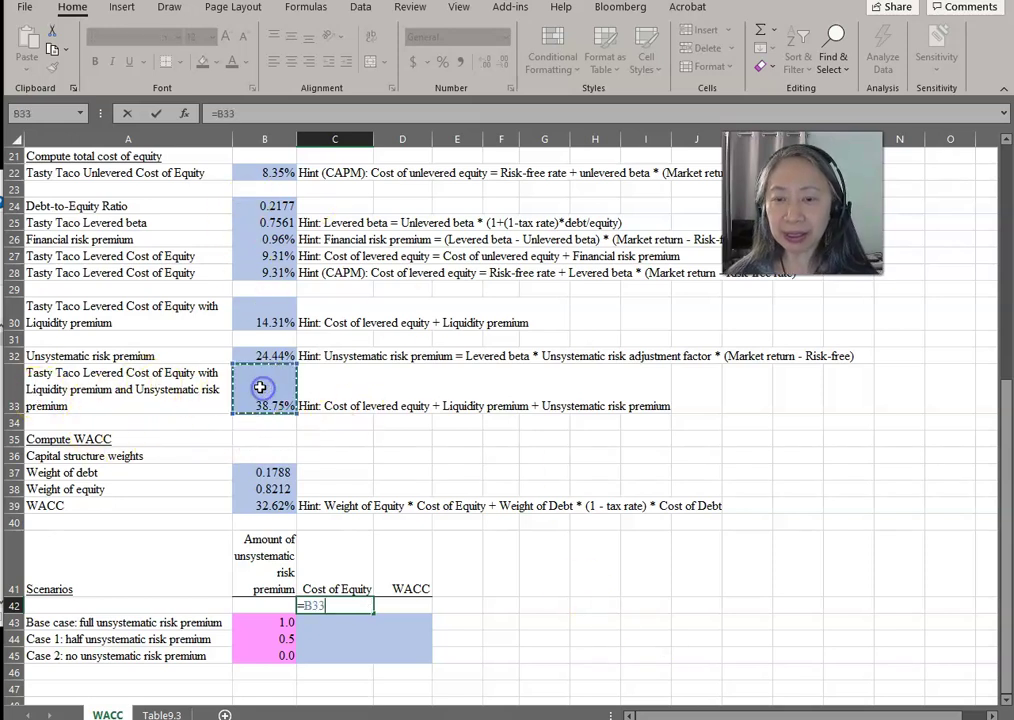
key("ctrl+Return")
key("Tab")
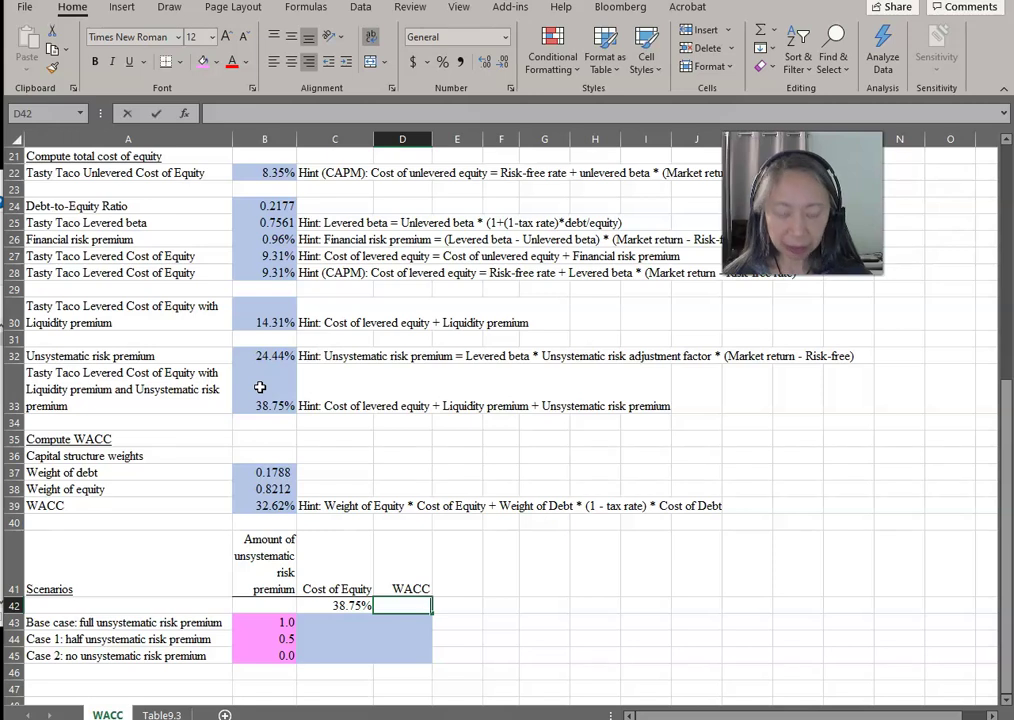
type("=")
left_click(259, 508)
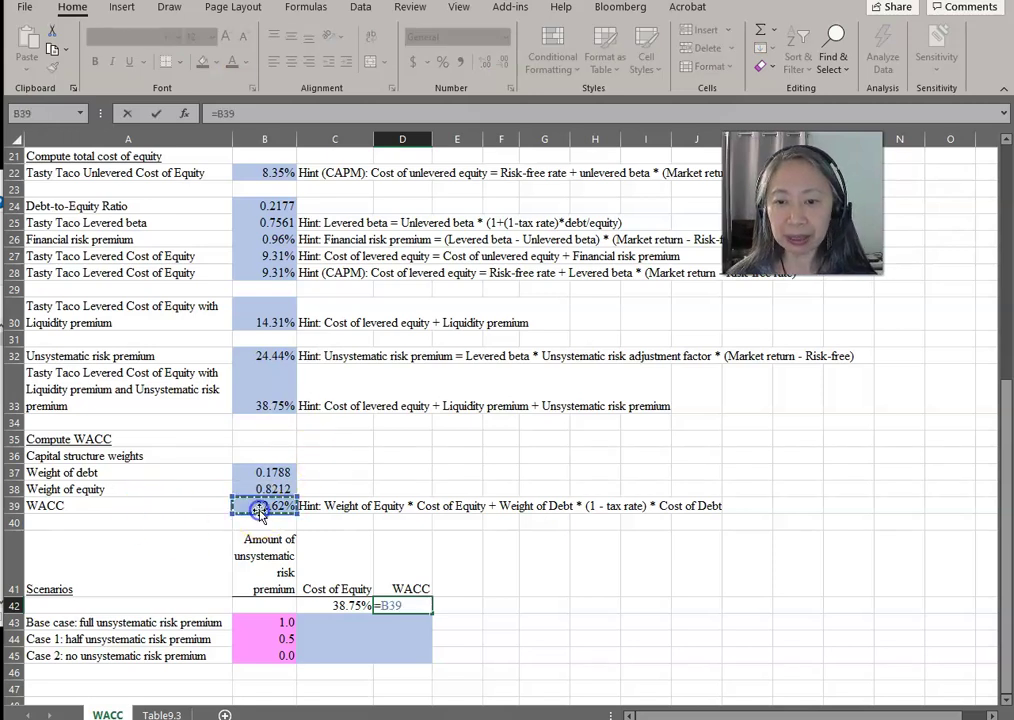
key("ctrl+Return")
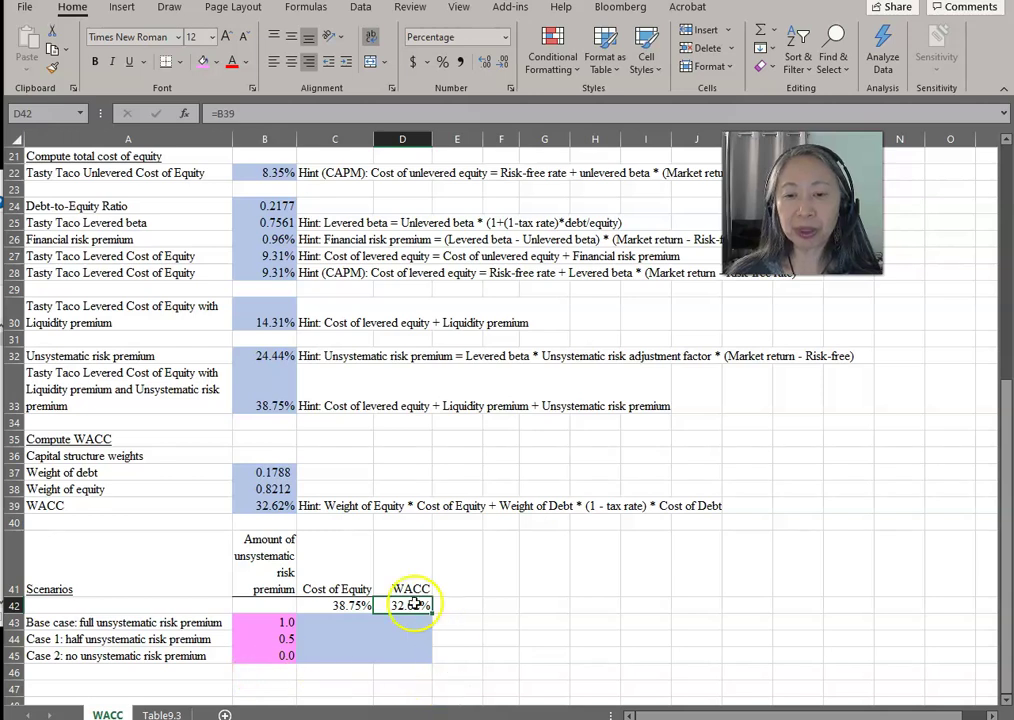
- Create a what-if data table over B42:D45 with B15 as the column input cell
left_click_drag(255, 605, 378, 654)
left_click(361, 7)
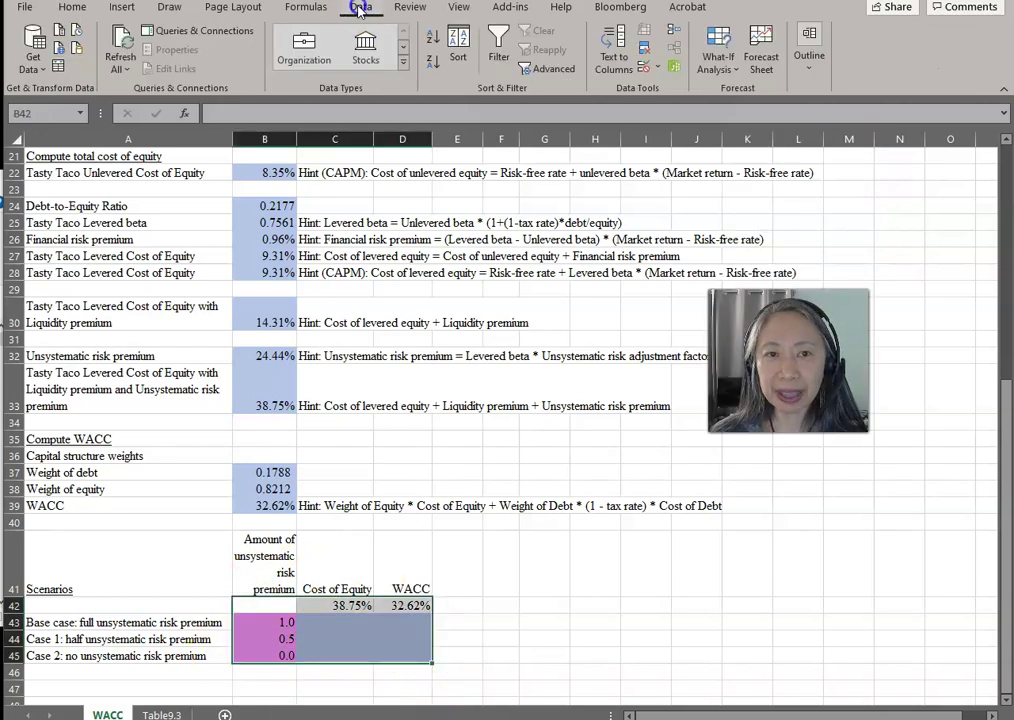
left_click(714, 50)
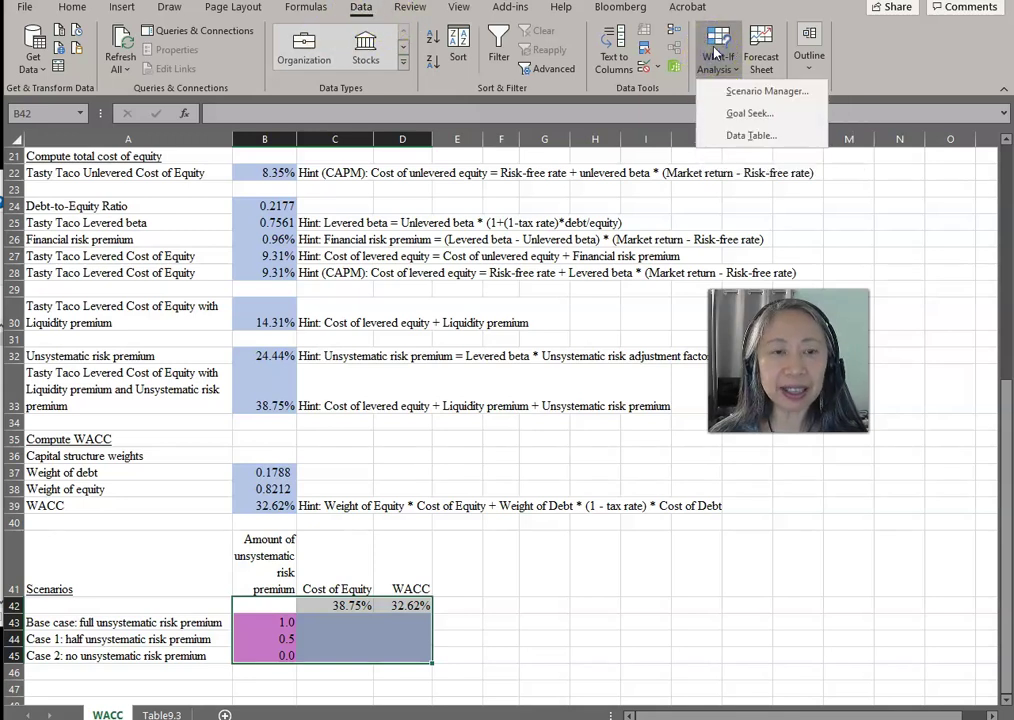
left_click(736, 137)
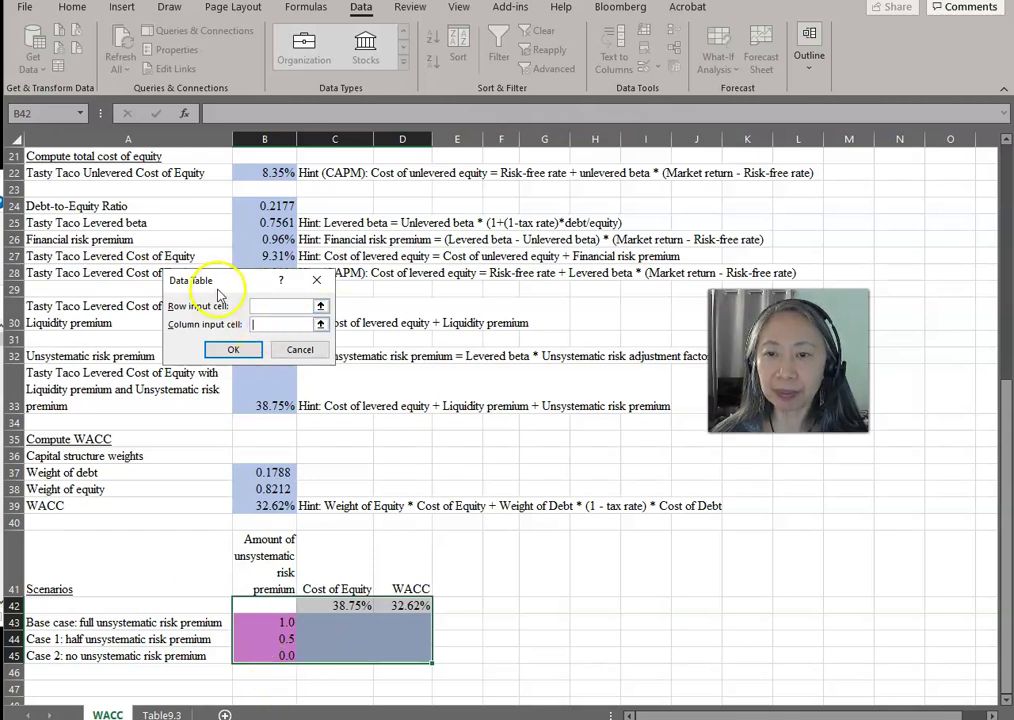
left_click_drag(228, 279, 488, 244)
scroll(389, 305, "up", 5)
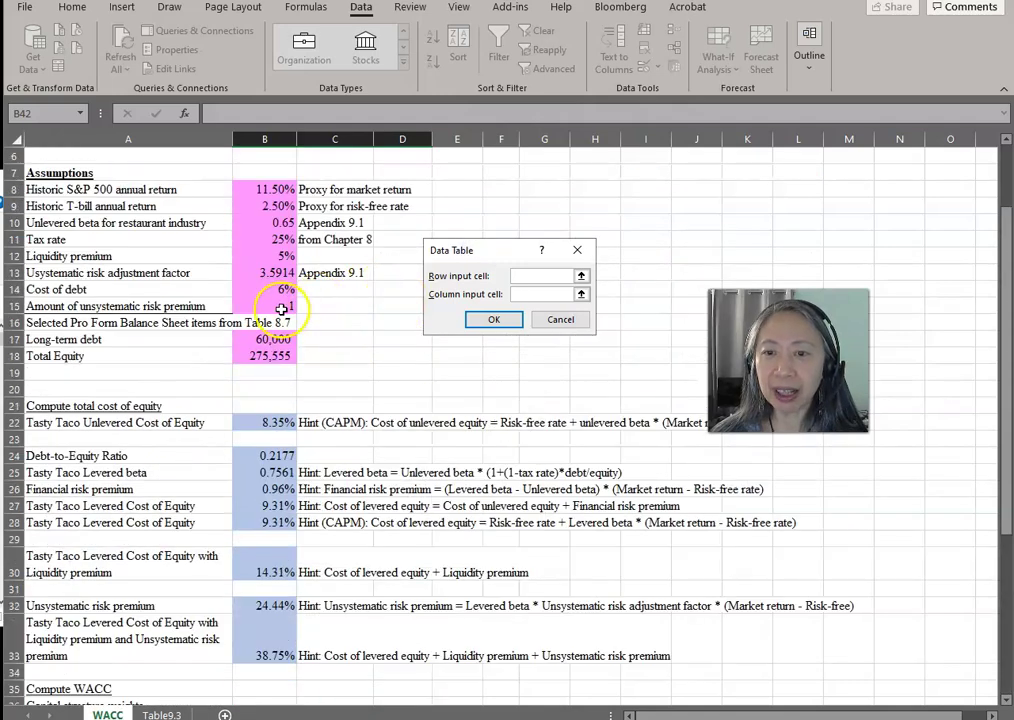
left_click(277, 306)
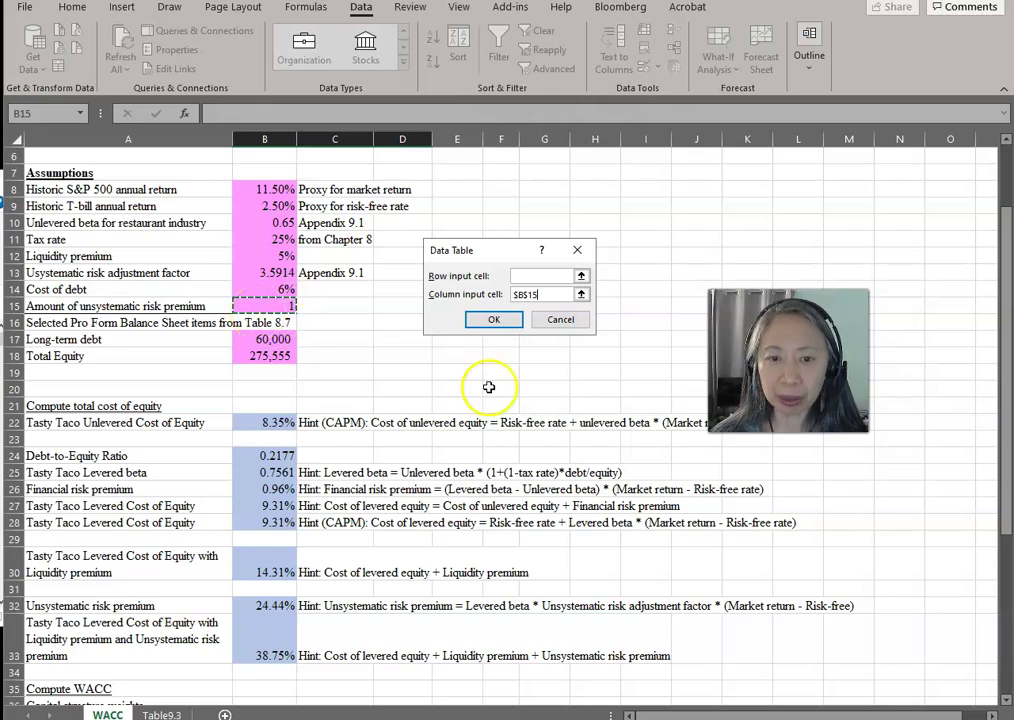
scroll(400, 360, "down", 8)
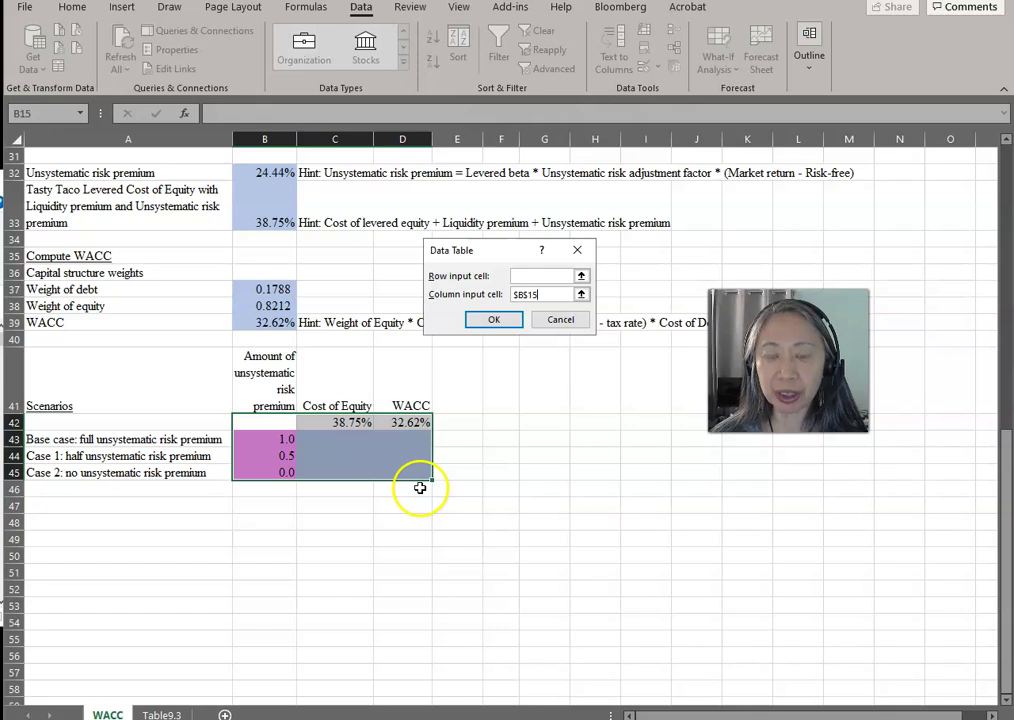
left_click(491, 320)
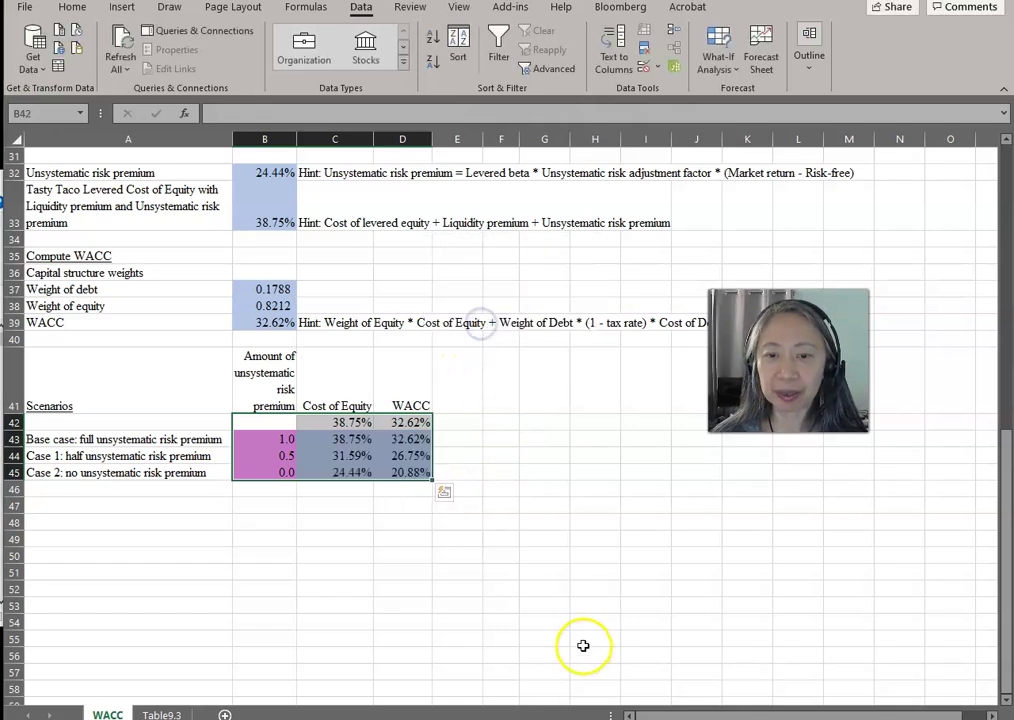
- Examine the data table formulas behind the Base case Cost of Equity and WACC in C43 and D43
left_click(360, 492)
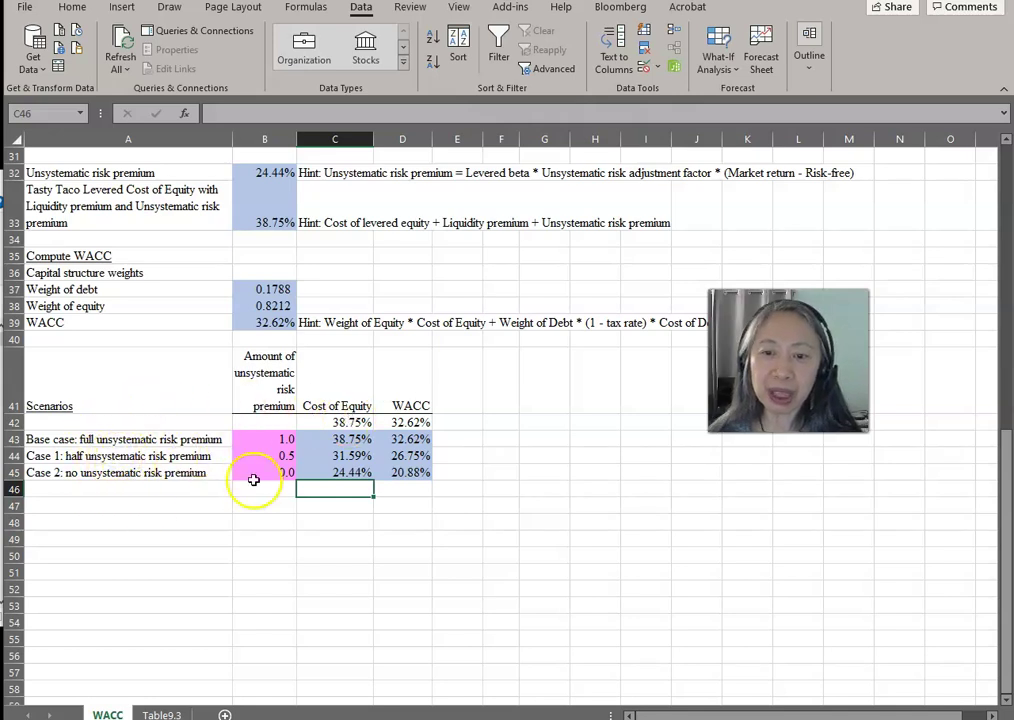
left_click(330, 438)
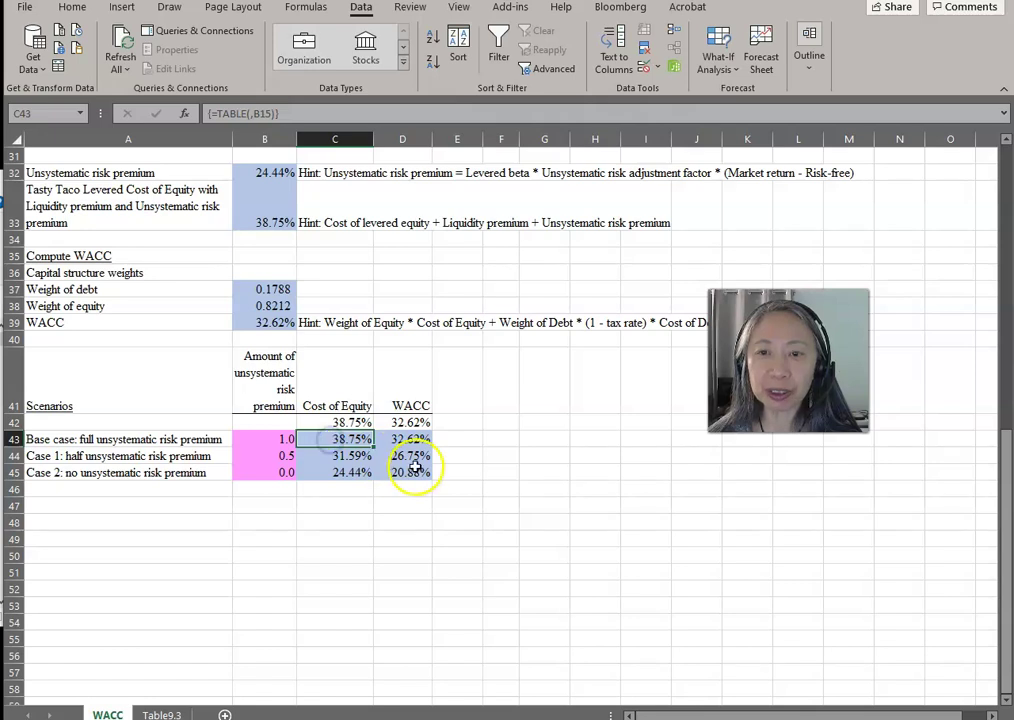
left_click(414, 440)
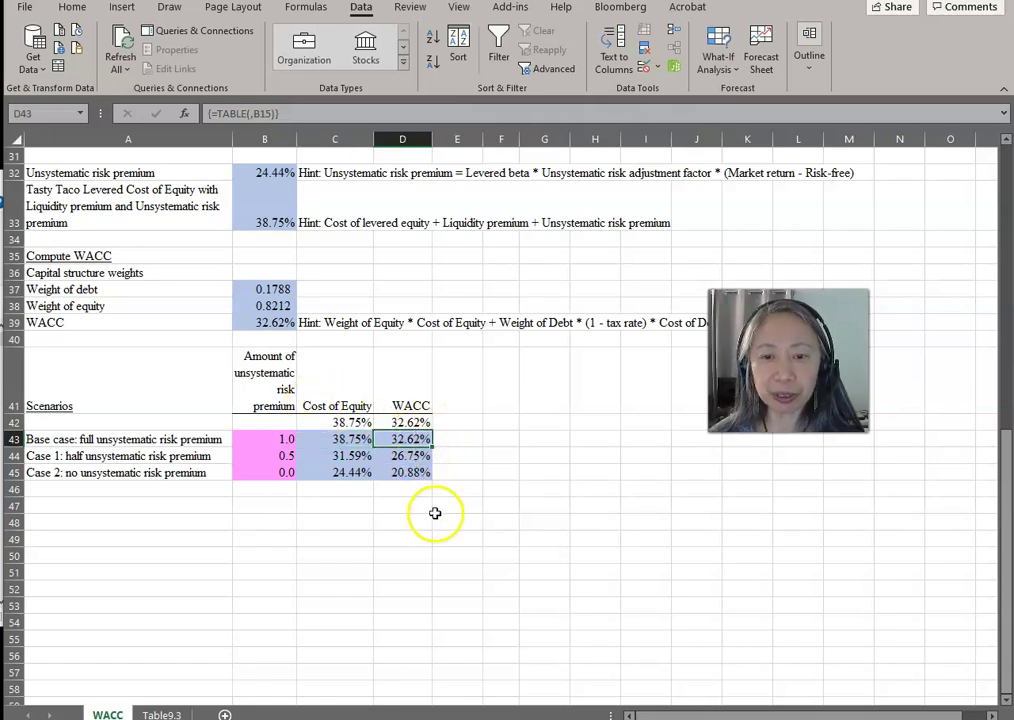
left_click(302, 114)
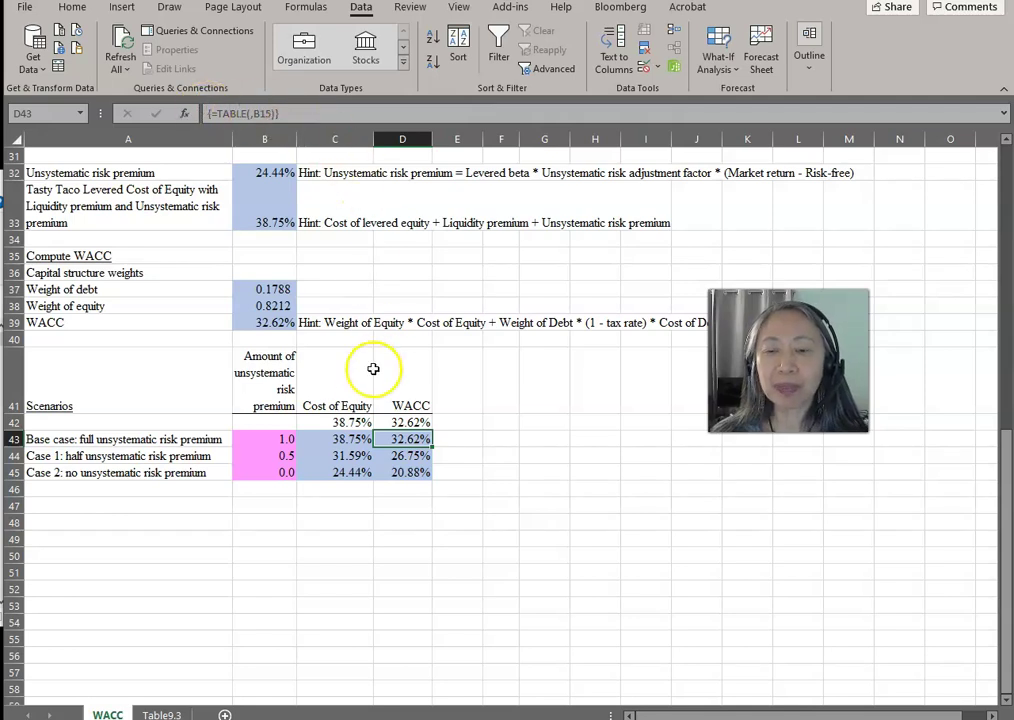
- Test the data table with a Case 1 premium amount of 0.8 in B44, and set it back to 0.5
left_click(271, 456)
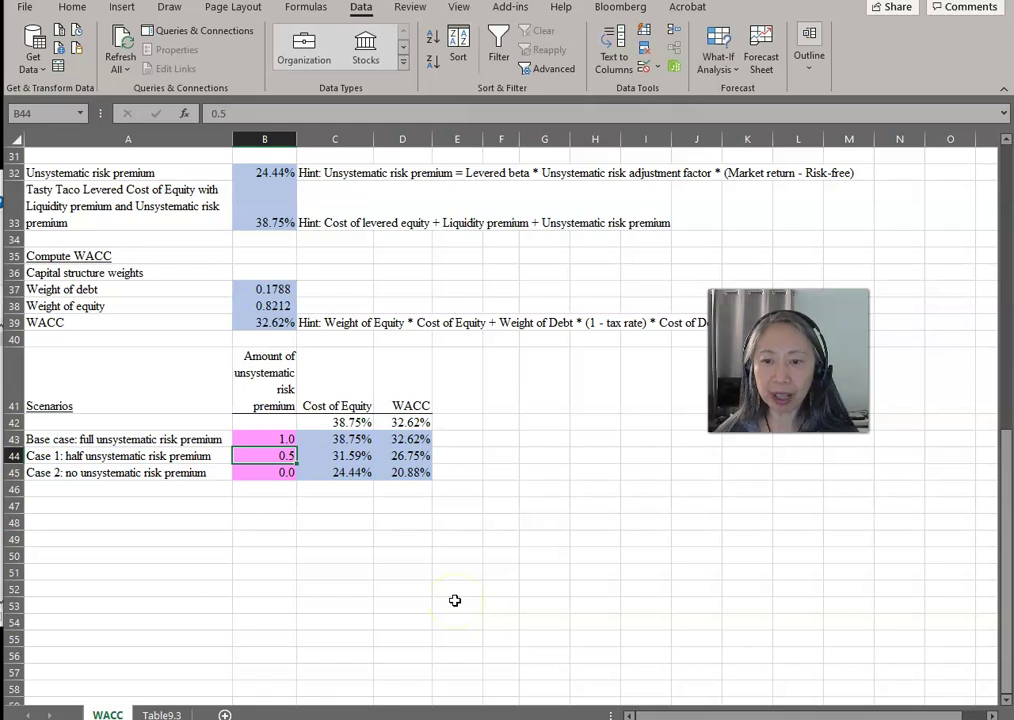
type(".8")
key("Return")
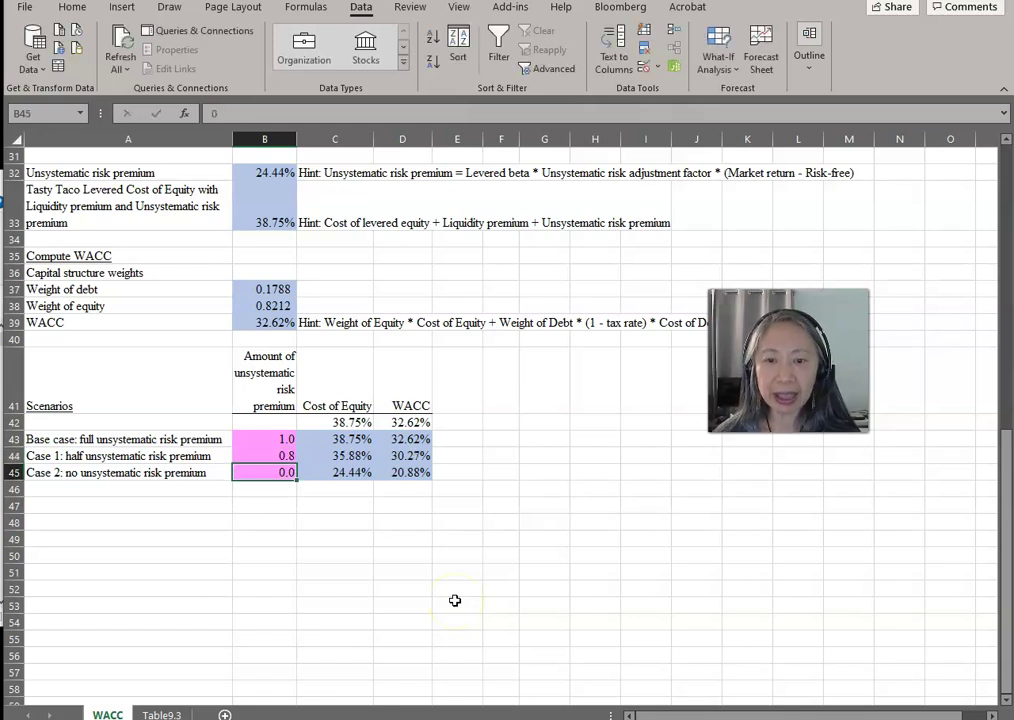
left_click(280, 455)
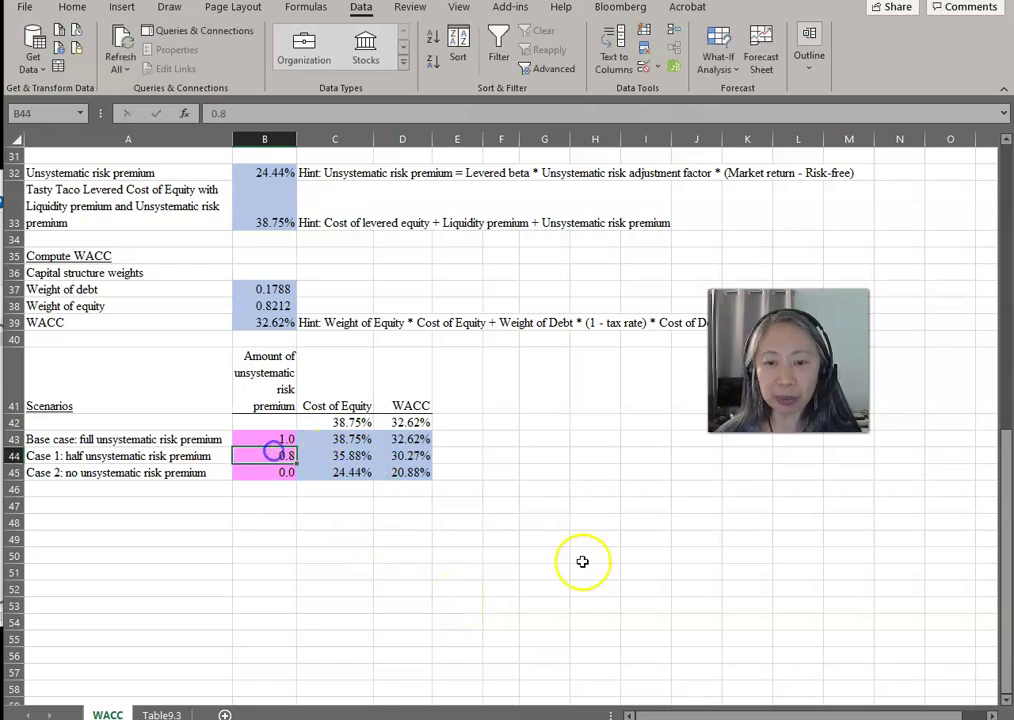
type(".5")
key("Return")
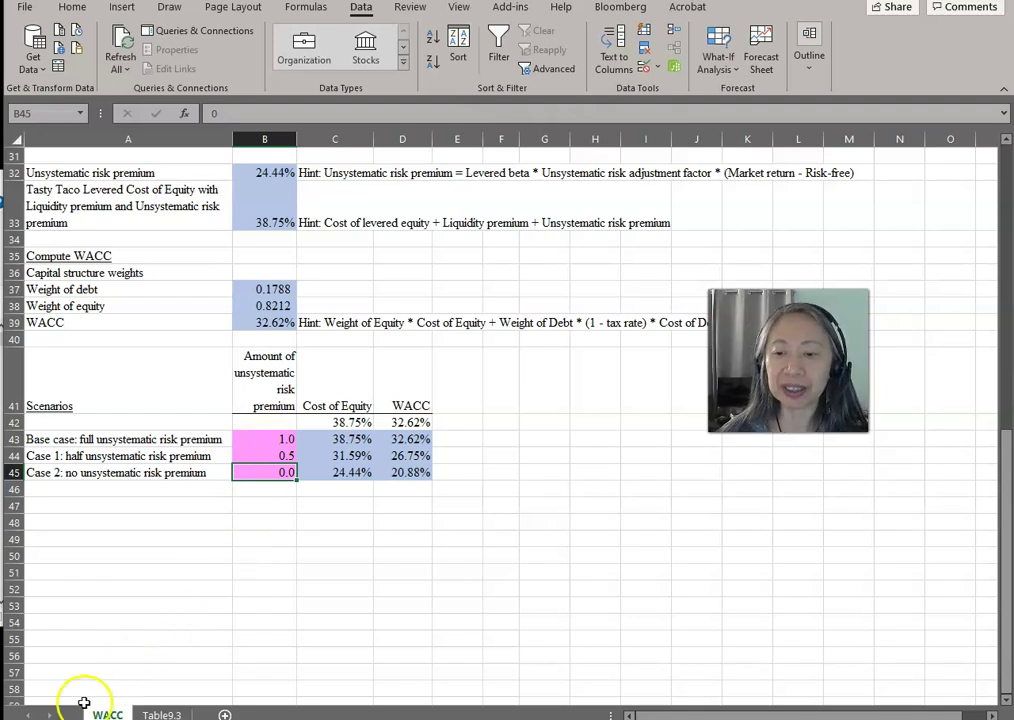
left_click(264, 322)
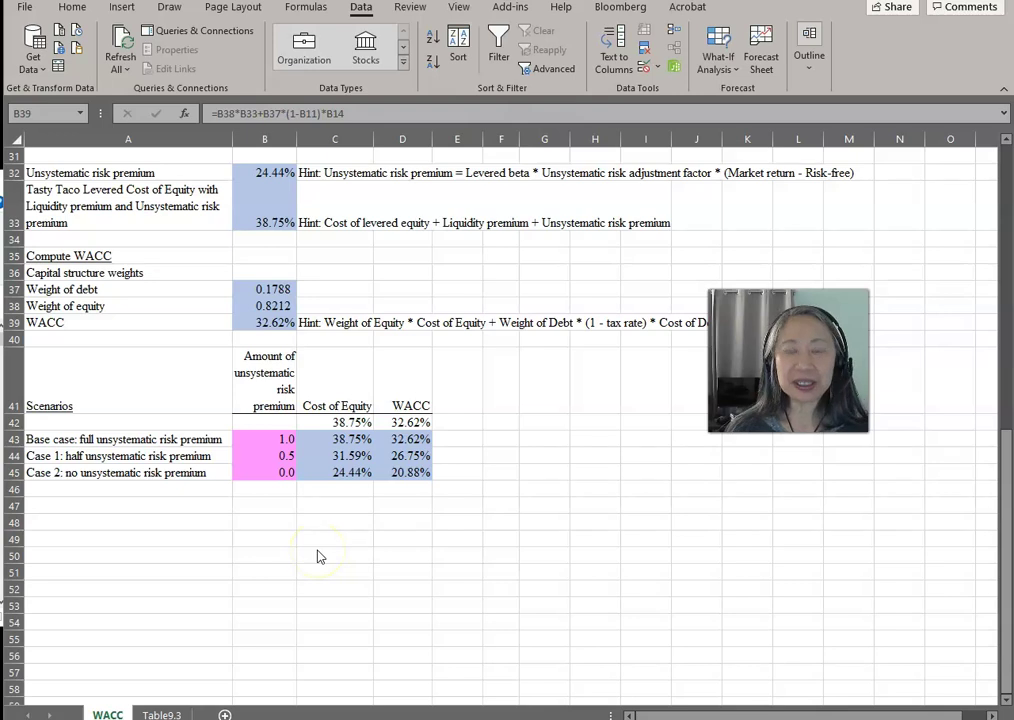